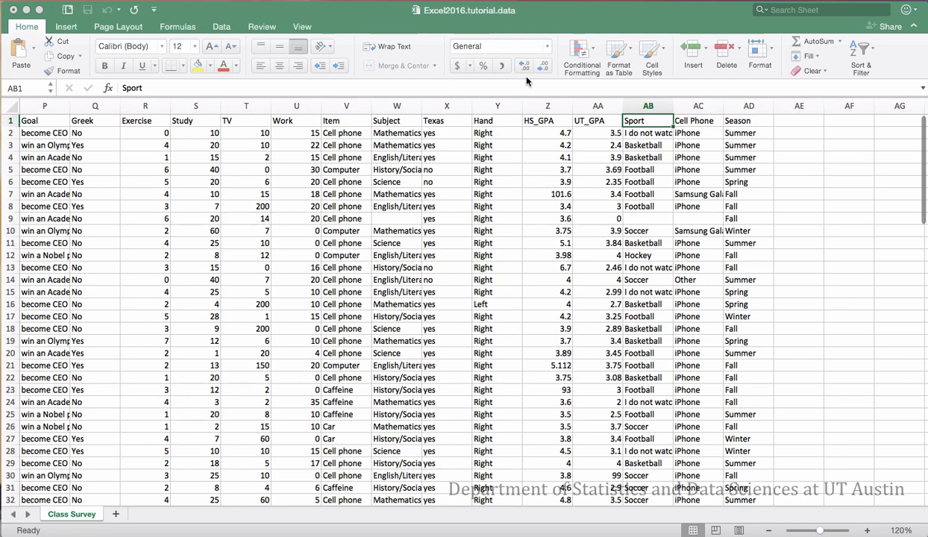
Copy the Sport column from the Class Survey sheet into column A of a new sheet and fit the column width to its contents
left_click(649, 106)
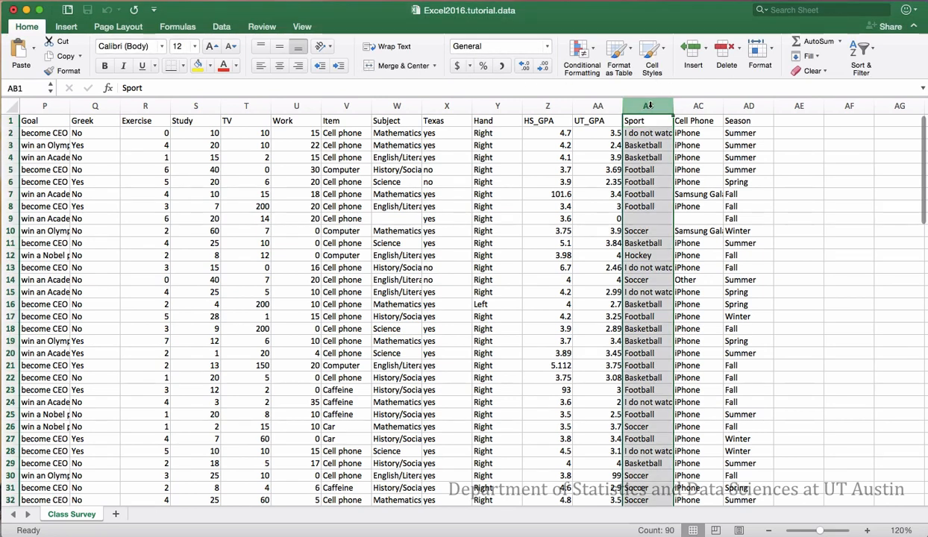
key("super+c")
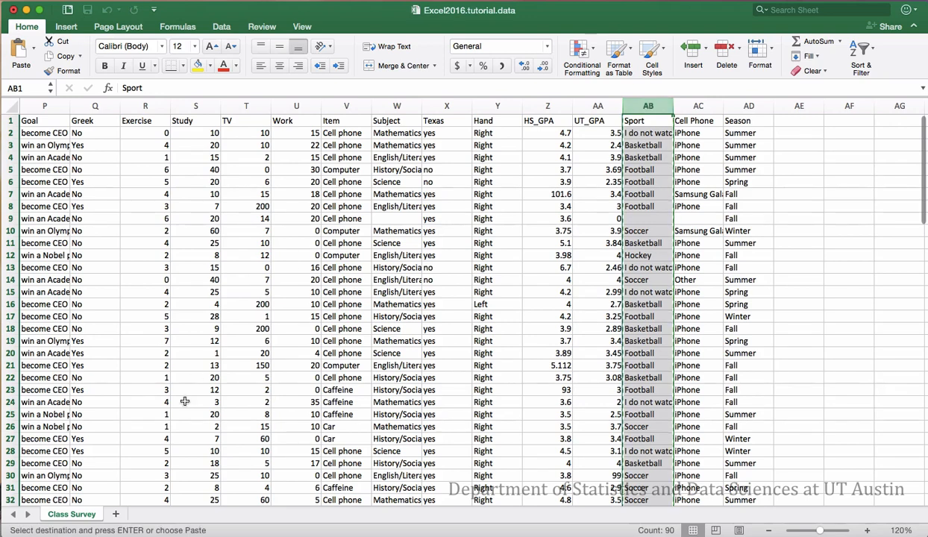
left_click(116, 514)
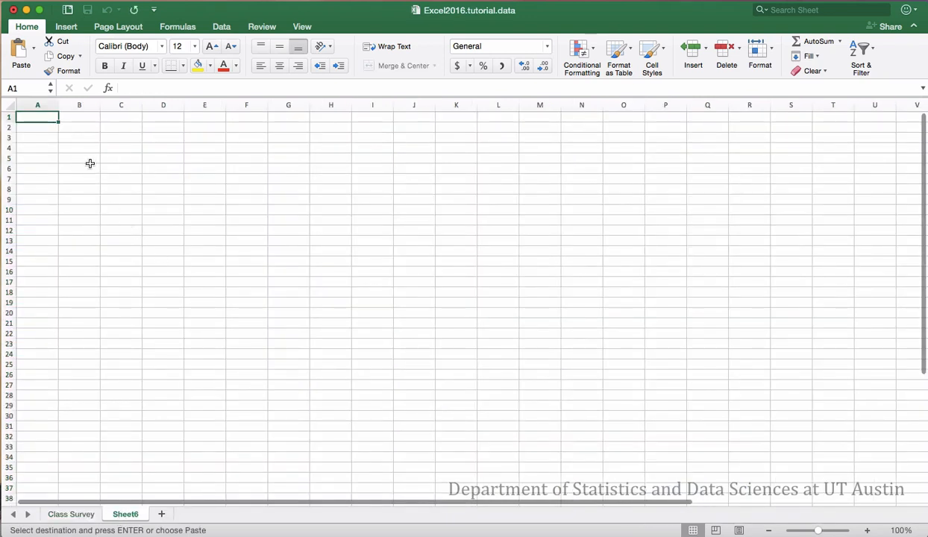
key("super+v")
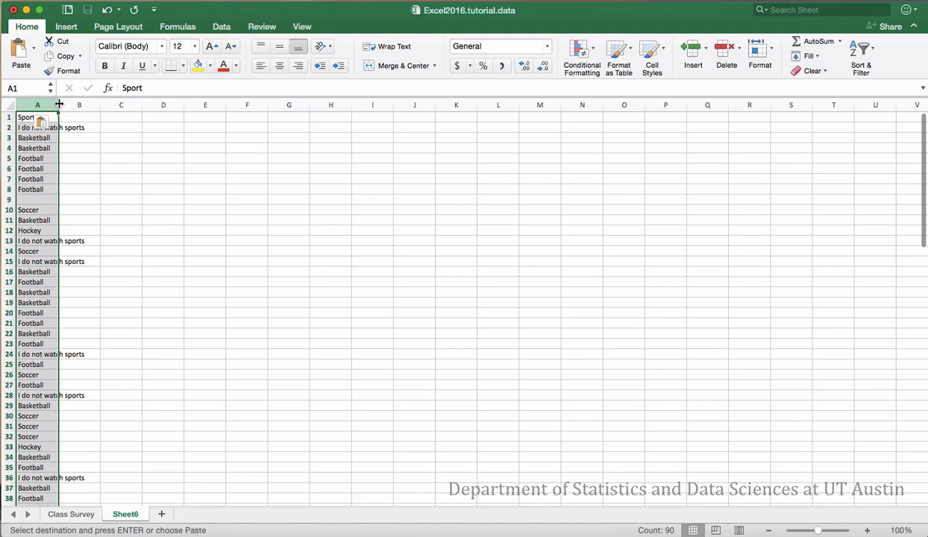
double_click(58, 104)
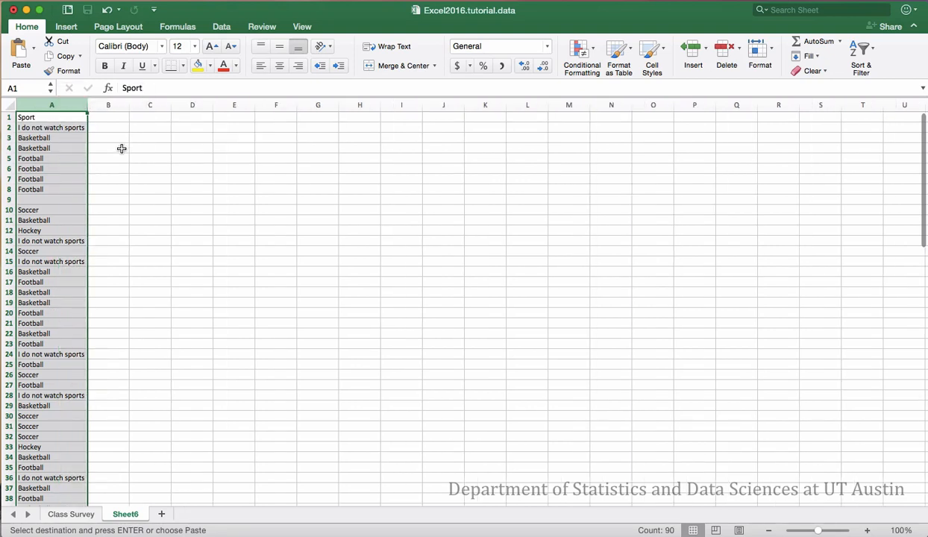
Start a new PivotTable with the whole of column A on Sheet6 as its source range
left_click(73, 138)
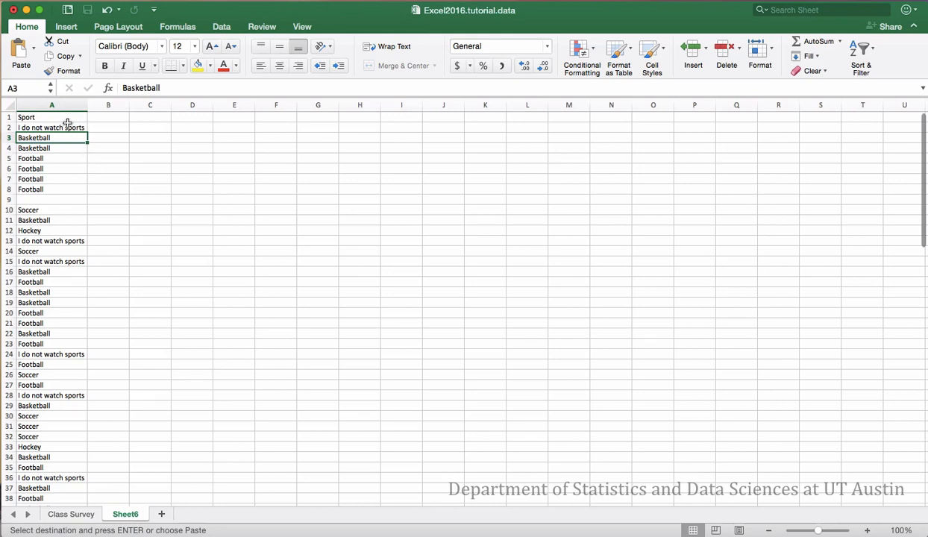
left_click(66, 29)
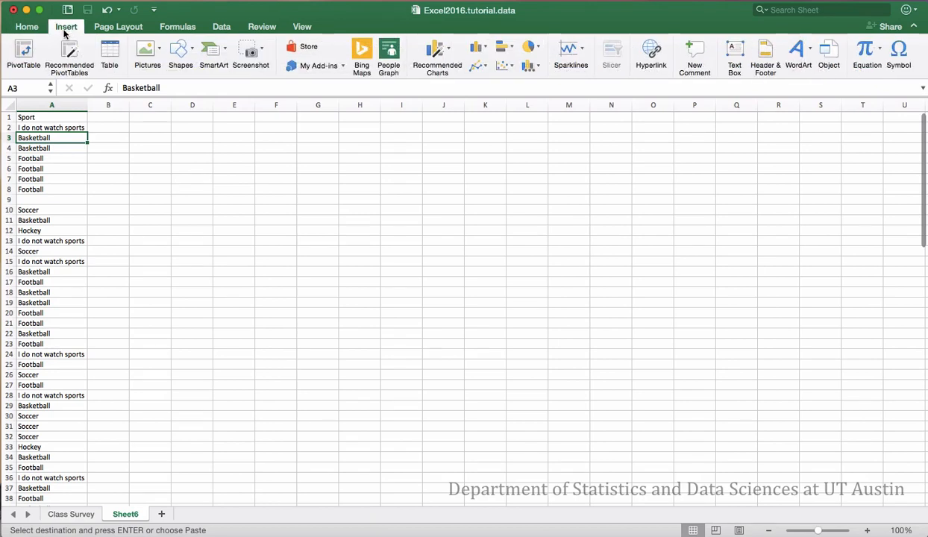
left_click(22, 51)
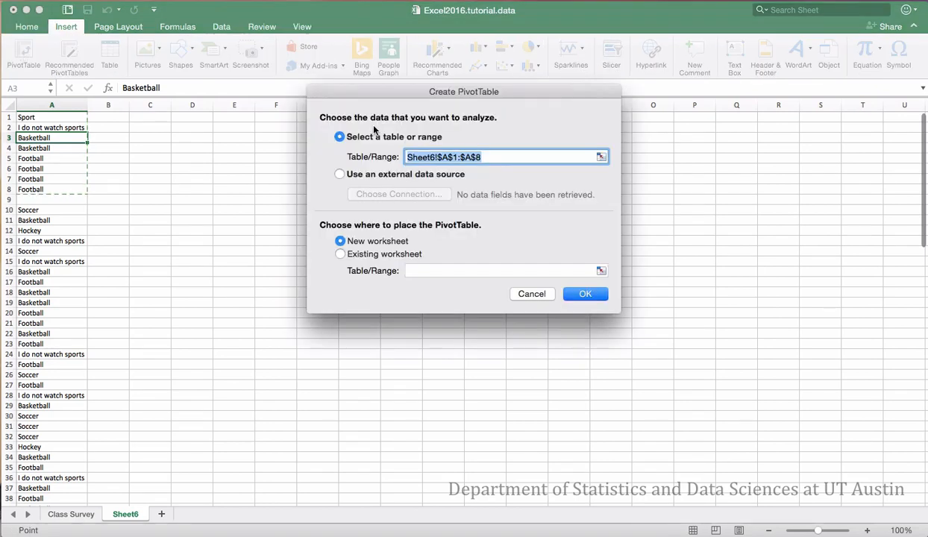
left_click(601, 158)
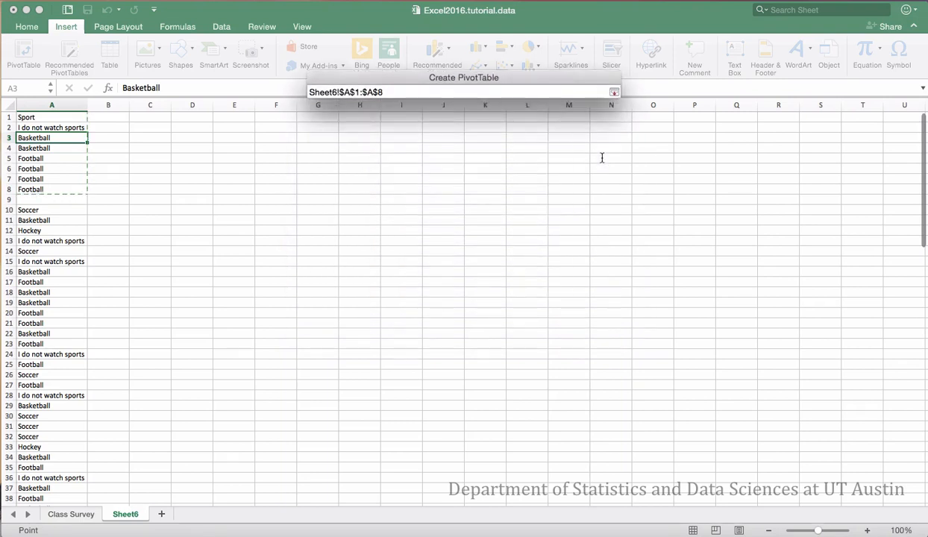
left_click(54, 106)
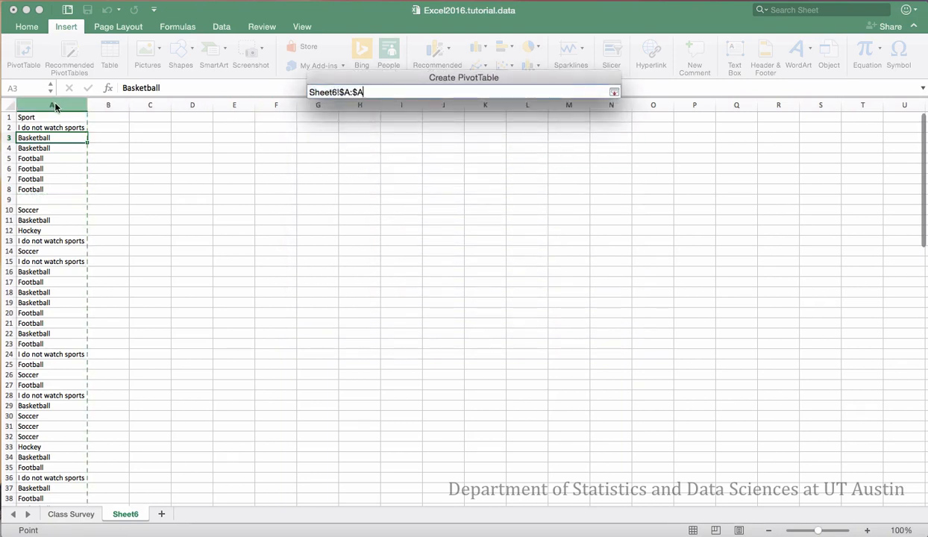
left_click(614, 91)
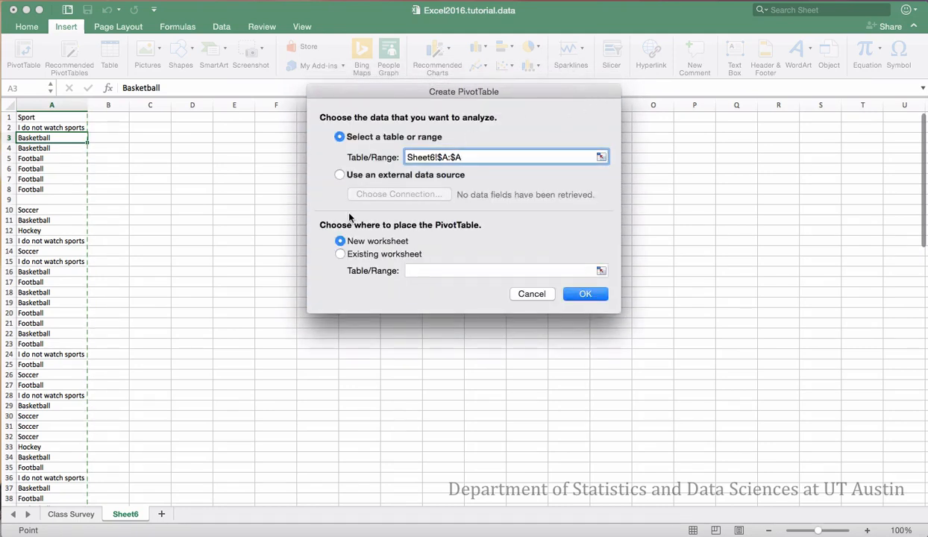
Place the PivotTable in cell D2 of the existing worksheet and create it
left_click(342, 255)
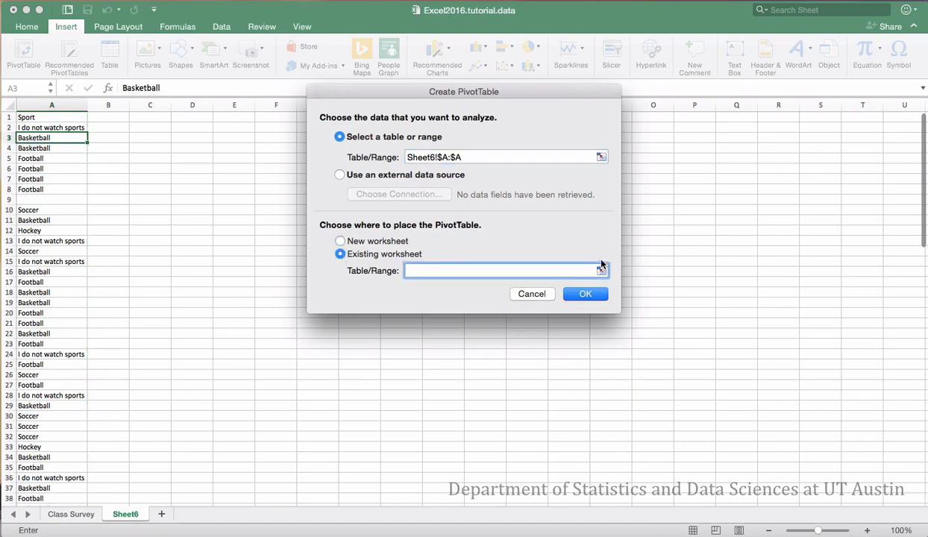
left_click(602, 269)
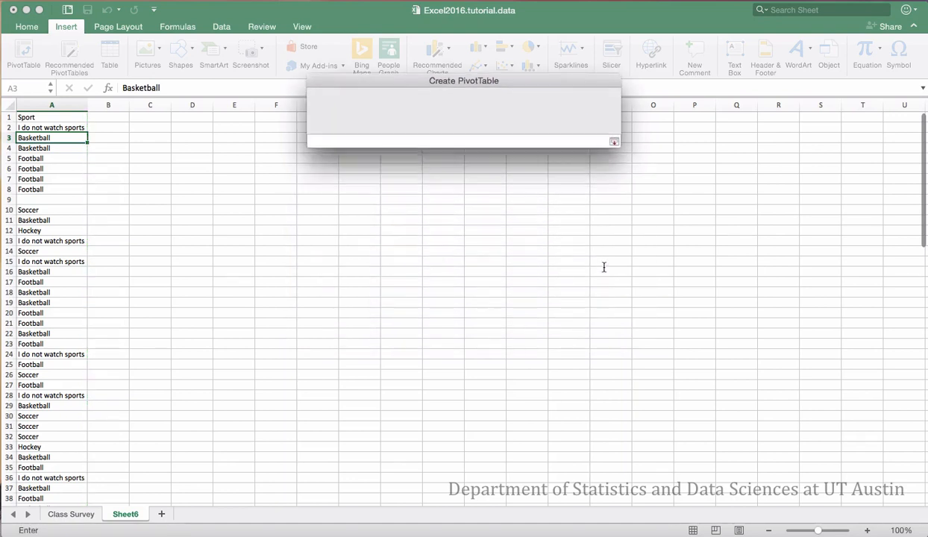
left_click(186, 131)
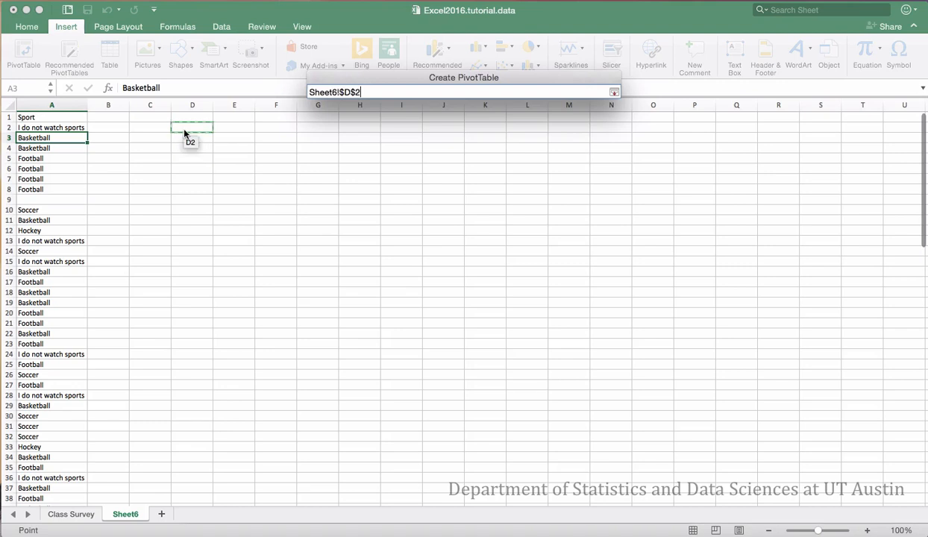
left_click(614, 92)
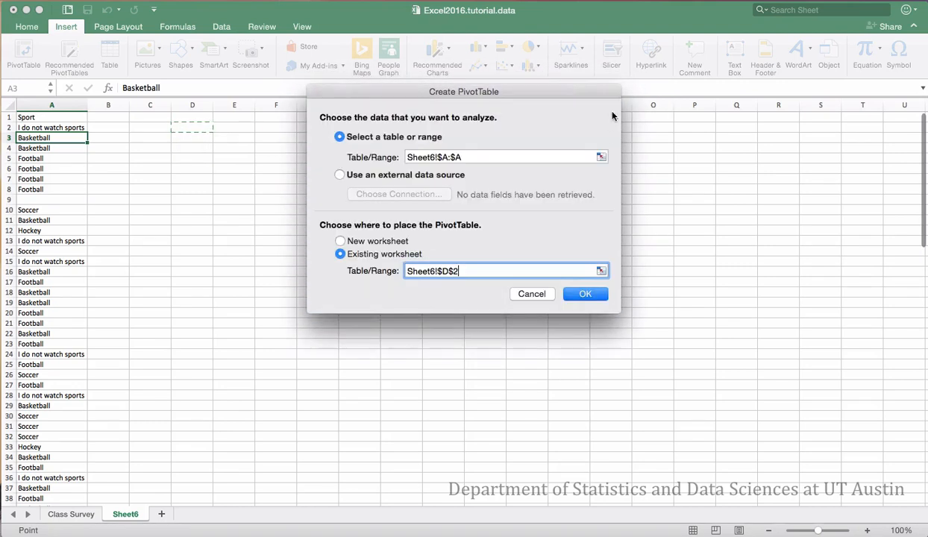
left_click(586, 295)
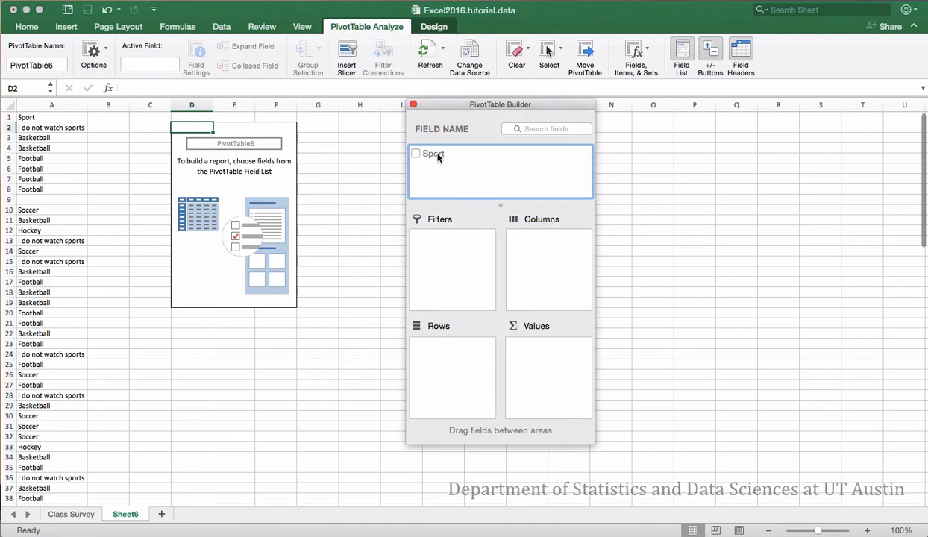
Build the PivotTable with Sport as rows and the count of Sport as values, and close the builder
left_click_drag(437, 157, 439, 345)
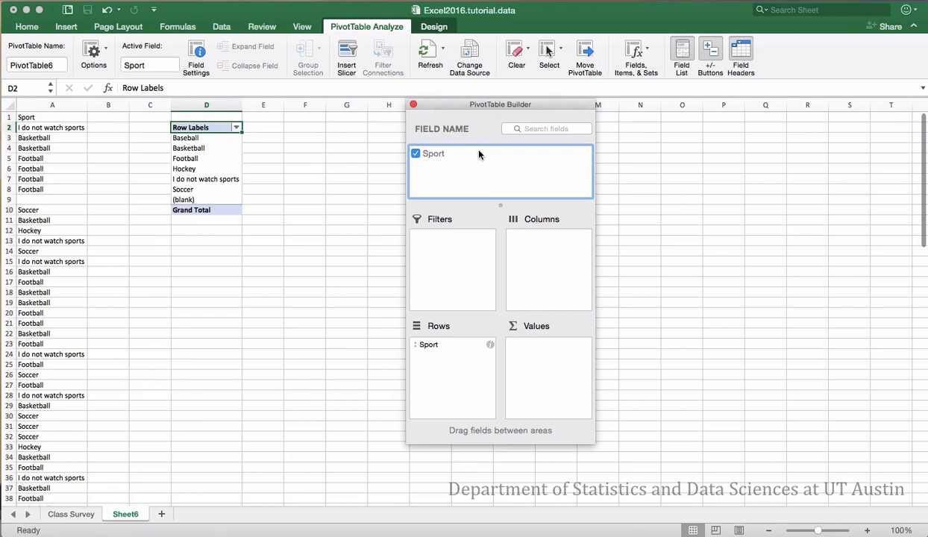
left_click_drag(431, 155, 550, 353)
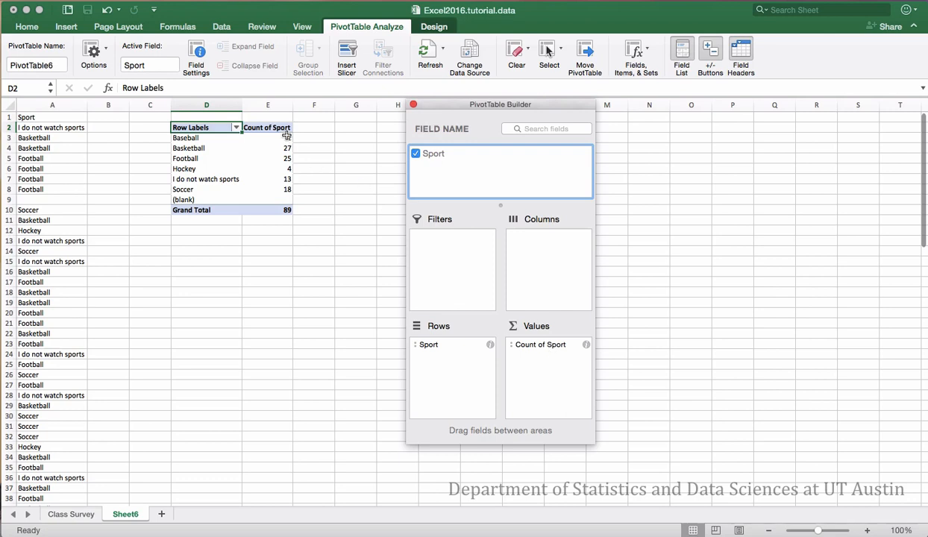
left_click(414, 105)
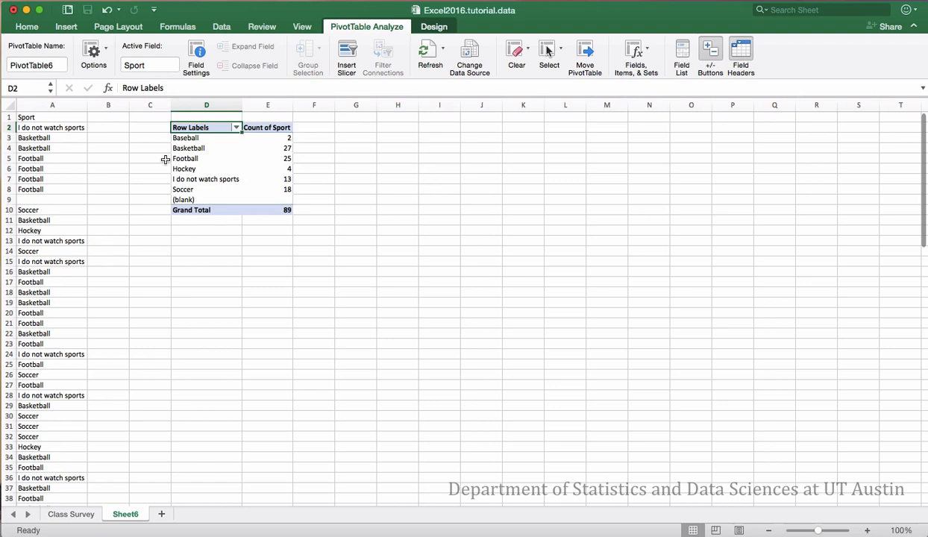
Label cell D12 "p-hat" and compute the football proportion in E12 with =25/89
left_click(201, 231)
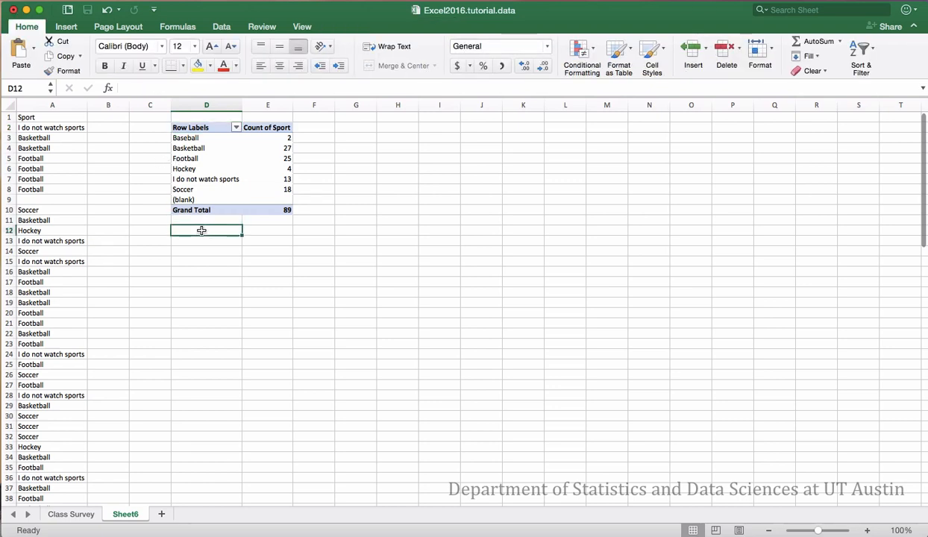
type("p-h")
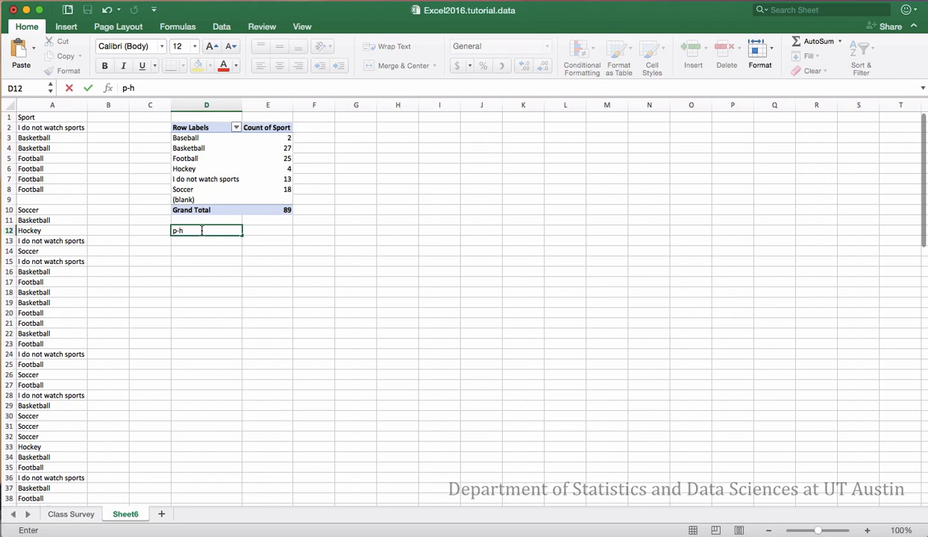
type("at")
key("Tab")
type("=")
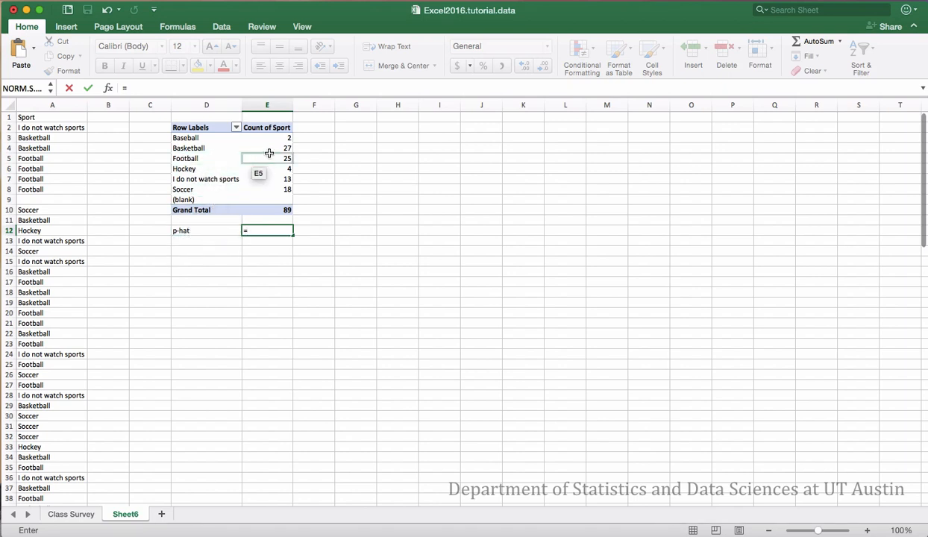
type("25")
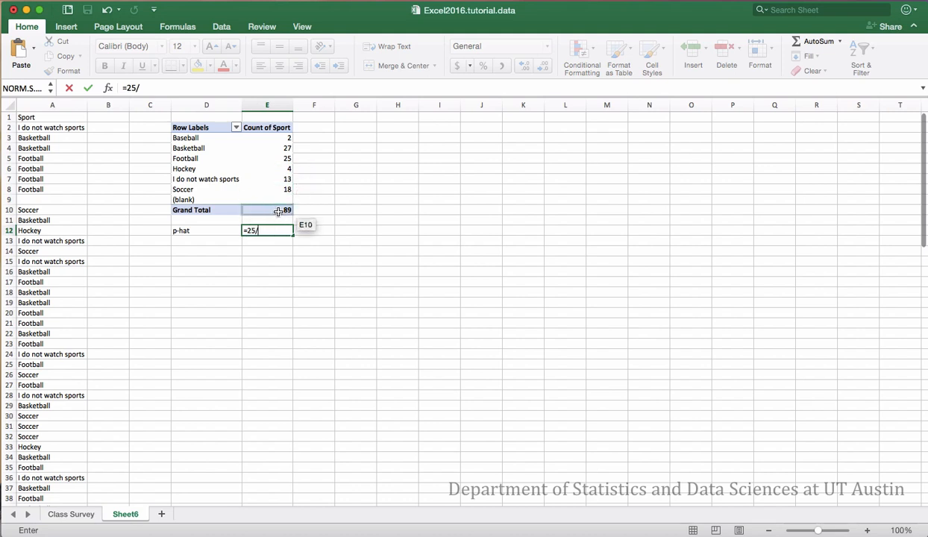
type("/89")
key("Return")
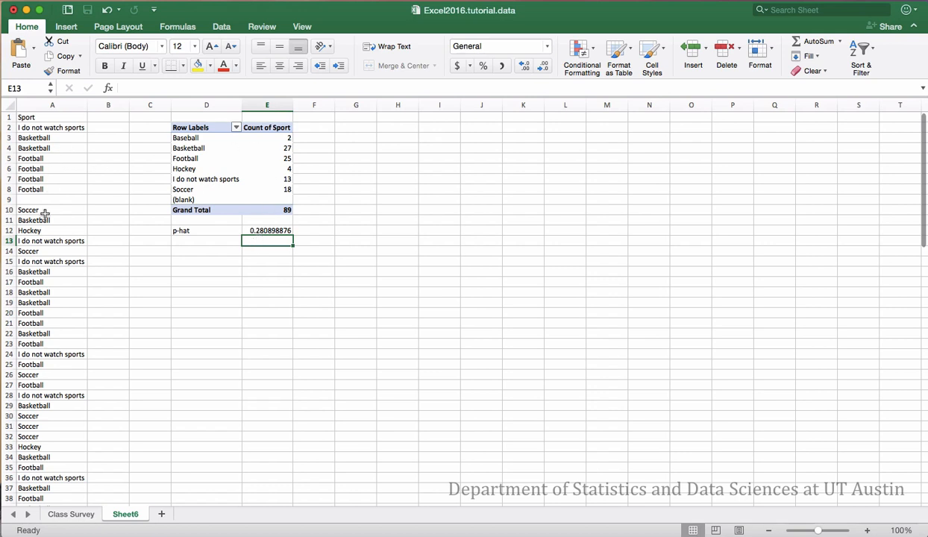
Enter the heading "One-sided (greater than)" in cell G1
left_click(351, 118)
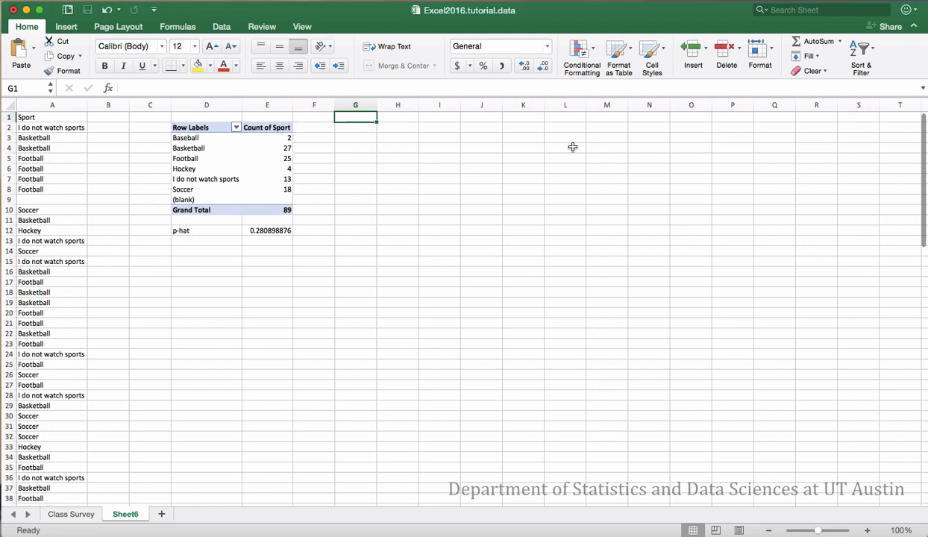
type("One-")
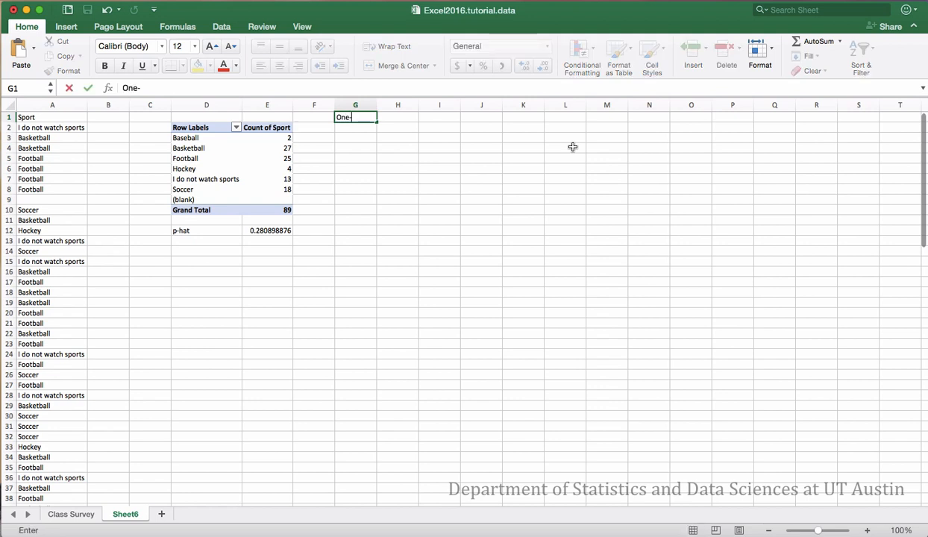
type("sided (greater")
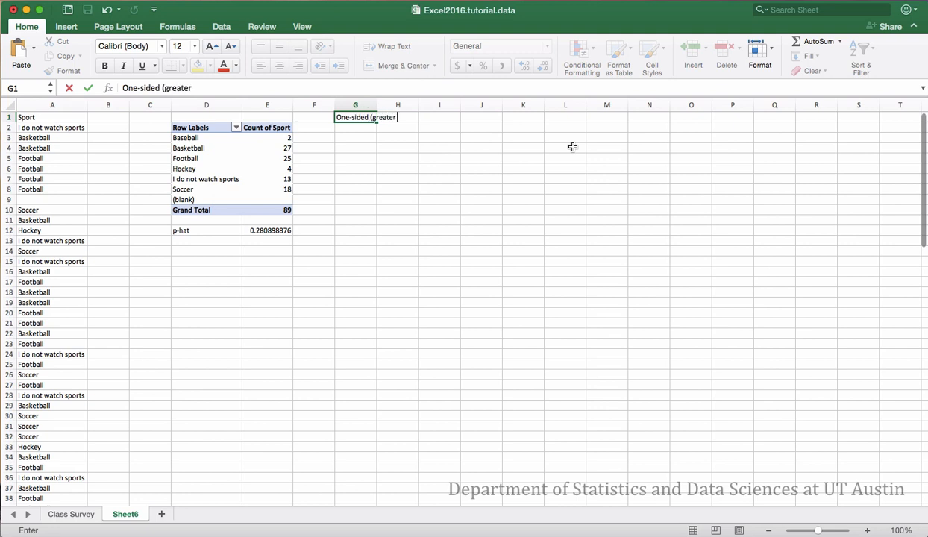
type(" than)")
Label cell G3 "Null" and enter the null proportion 0.37 in H3
left_click(368, 137)
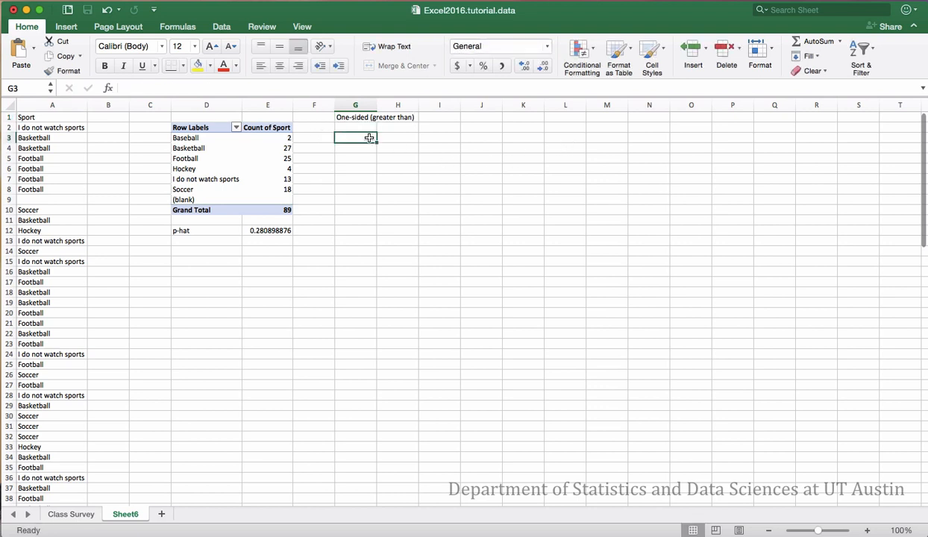
type("Null")
key("Tab")
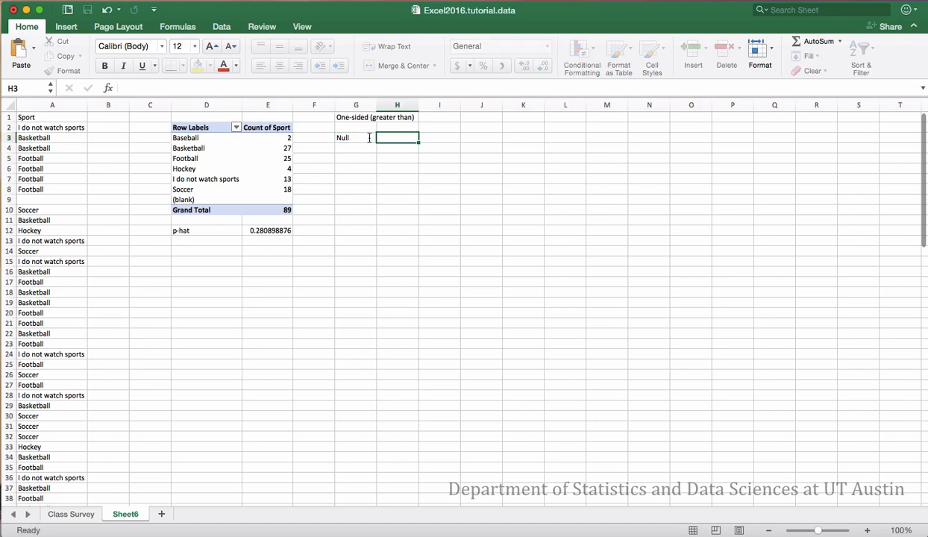
type("0.37")
key("Return")
Label cell G5 "SD" and compute the standard deviation in H5 with =sqrt(H3*(1-H3)/89)
key("Return")
key("Left")
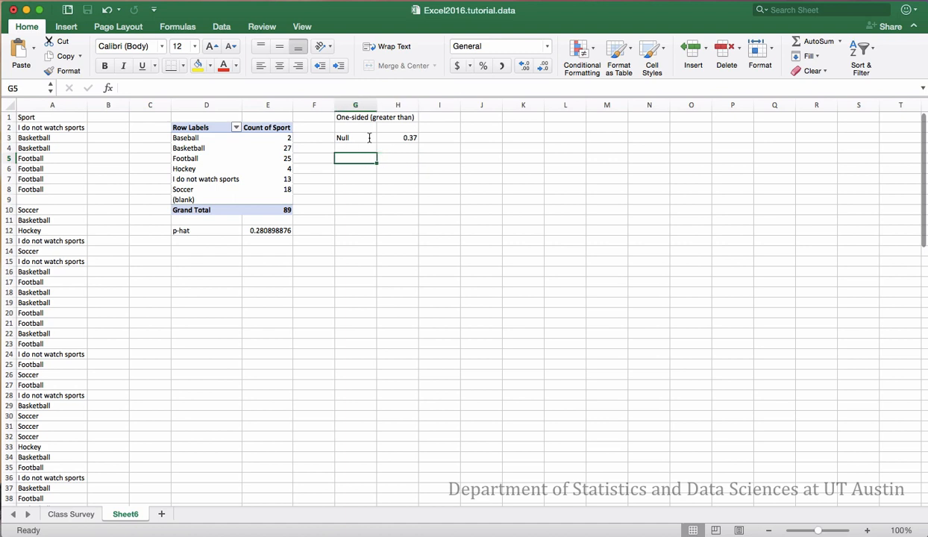
type("SD")
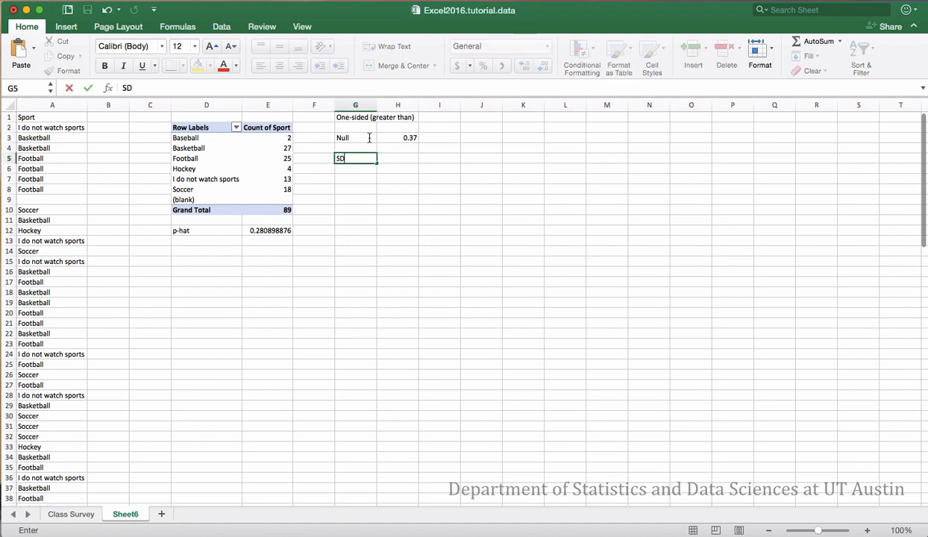
key("Tab")
type("=")
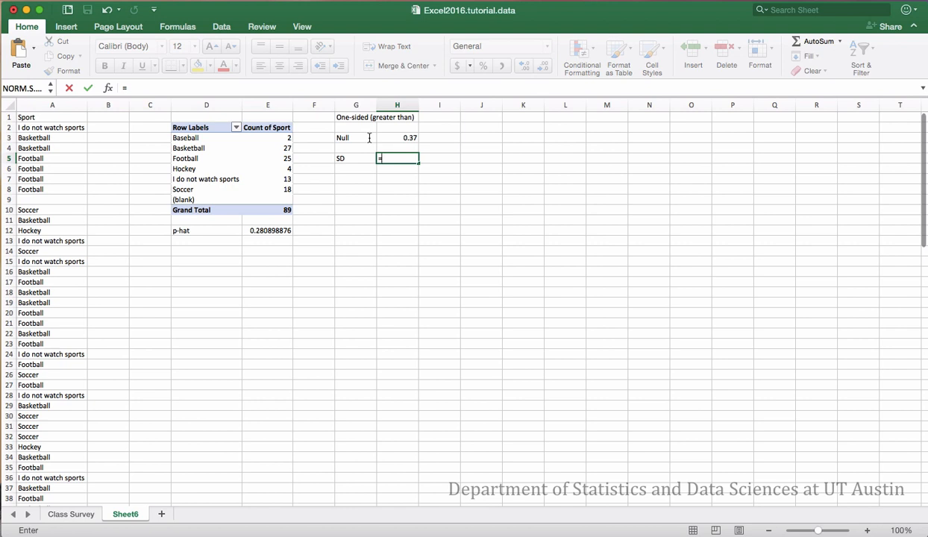
type("sq")
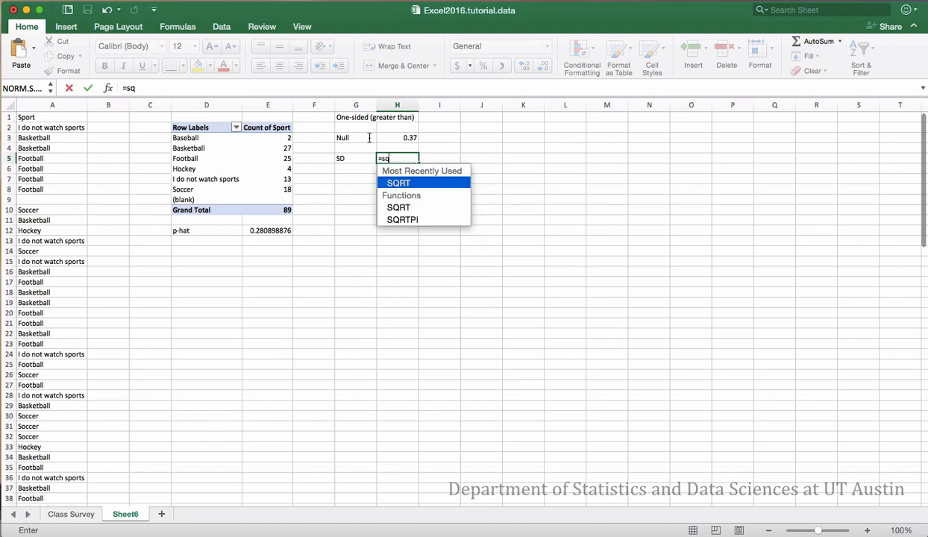
type("rt(")
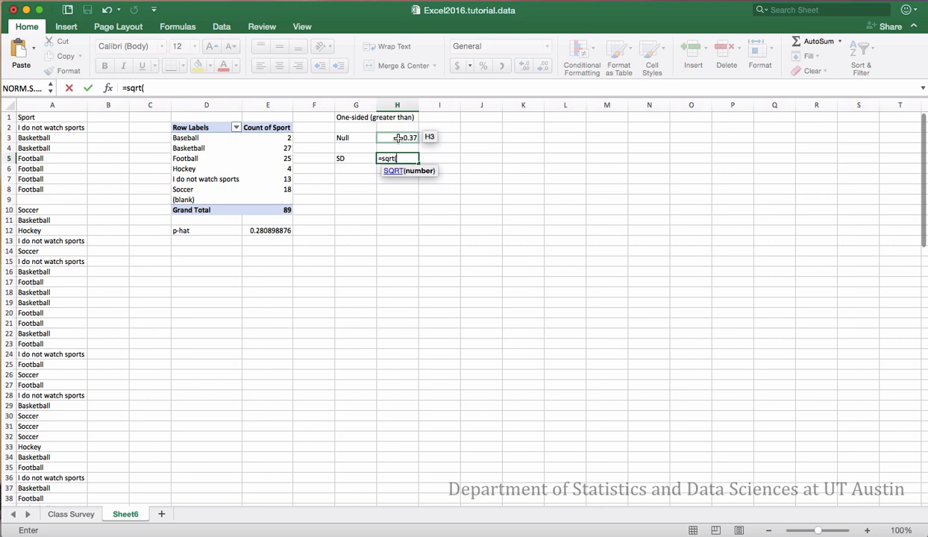
left_click(396, 138)
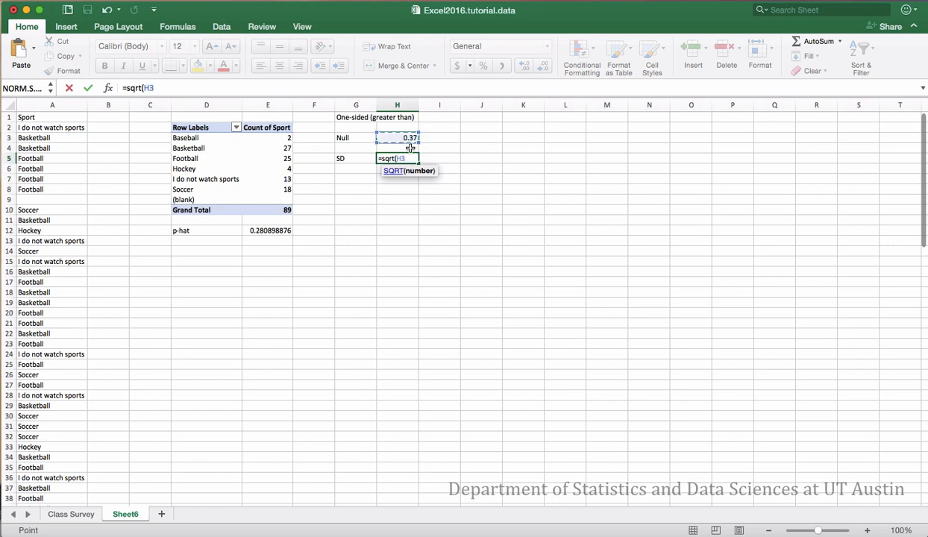
type("*(1-")
left_click(390, 138)
type(")")
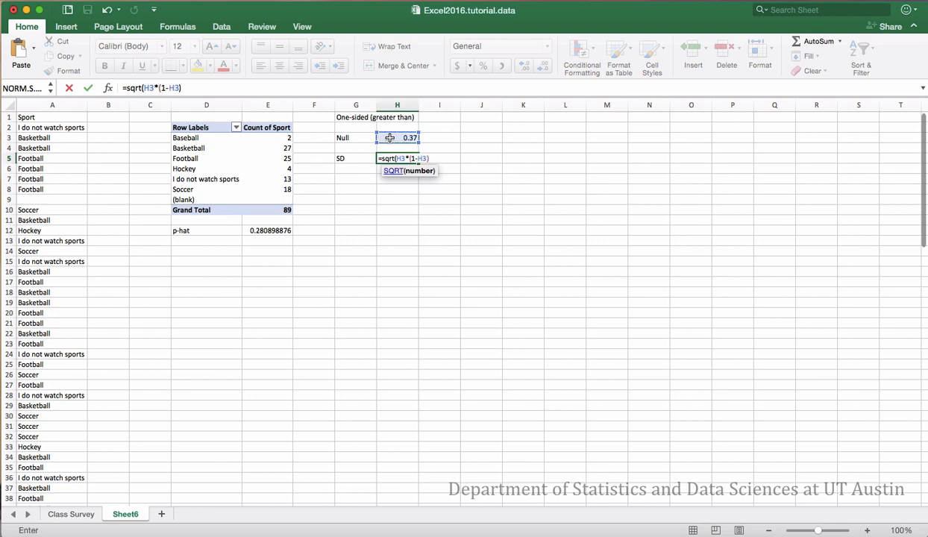
type("/89")
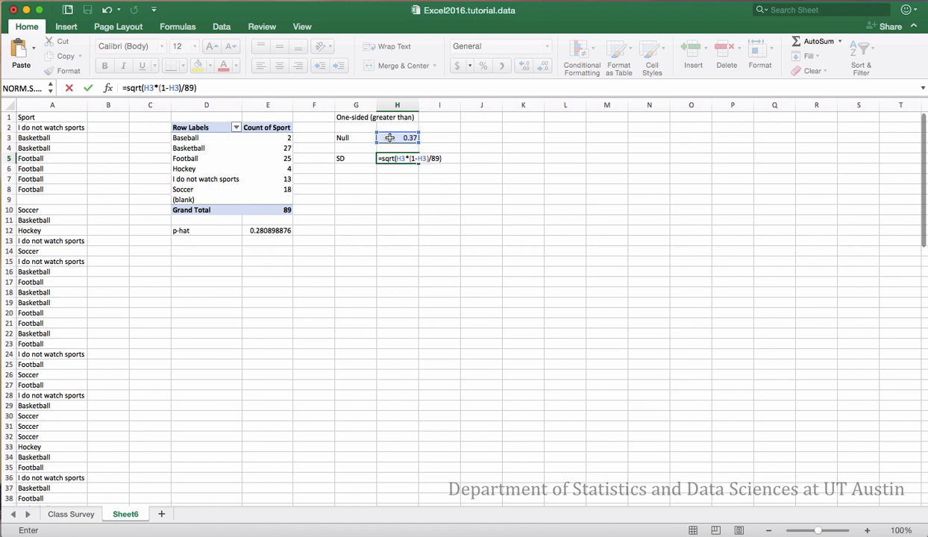
key("Return")
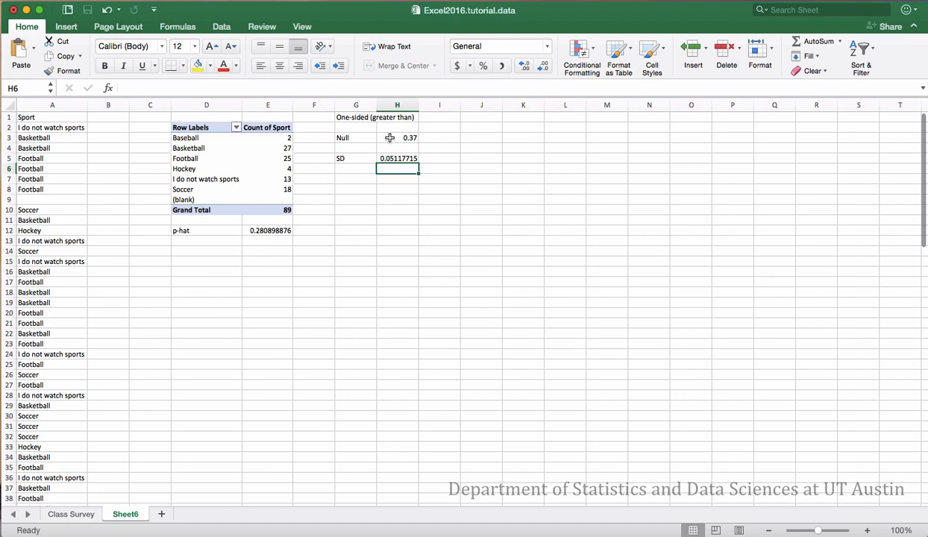
Enter the label "z-score" in cell G6, directly below the SD label
key("Left")
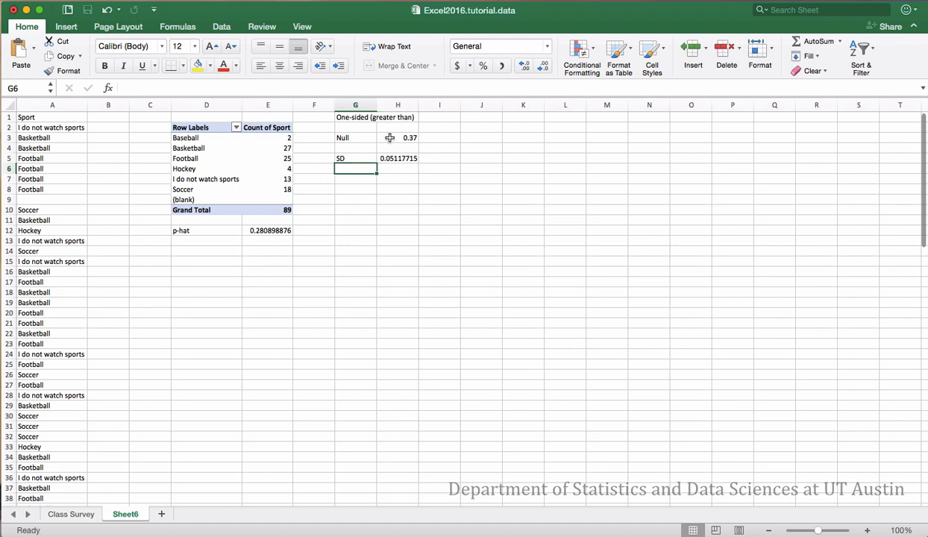
type("z-")
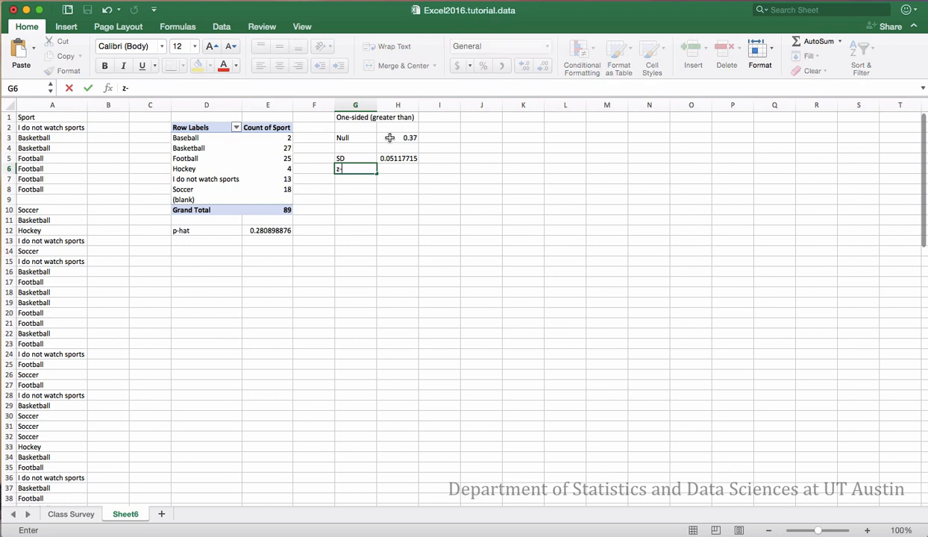
type("score")
key("Return")
Enter the heading "**Assumptions**" in cell D14, below the p-hat row
key("Down")
key("Down")
key("Down")
key("Down")
key("Down")
key("Down")
key("Down")
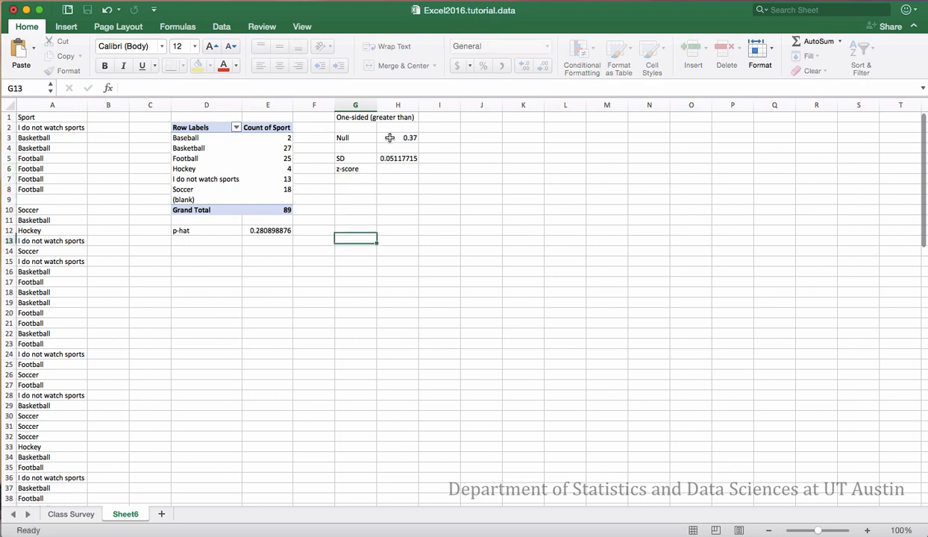
key("Left")
key("Left")
key("Left")
key("Left")
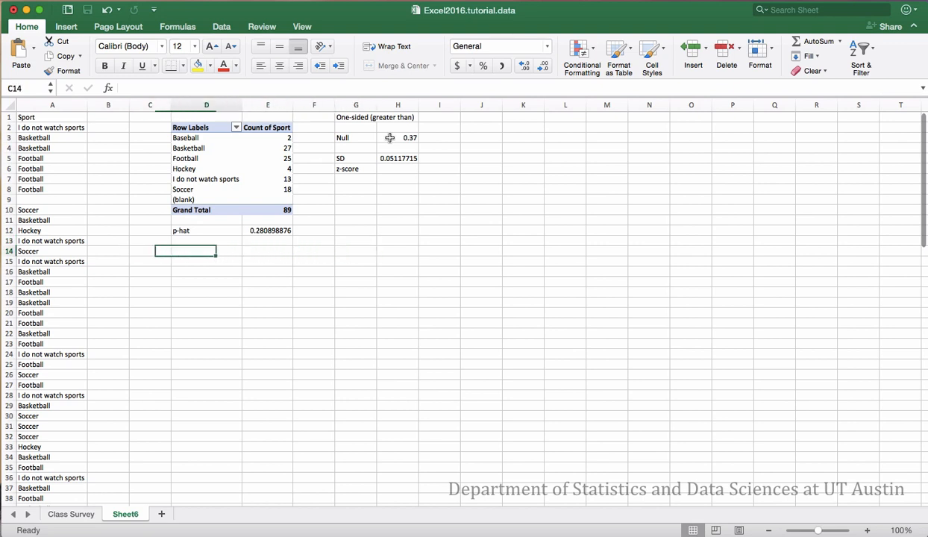
key("Right")
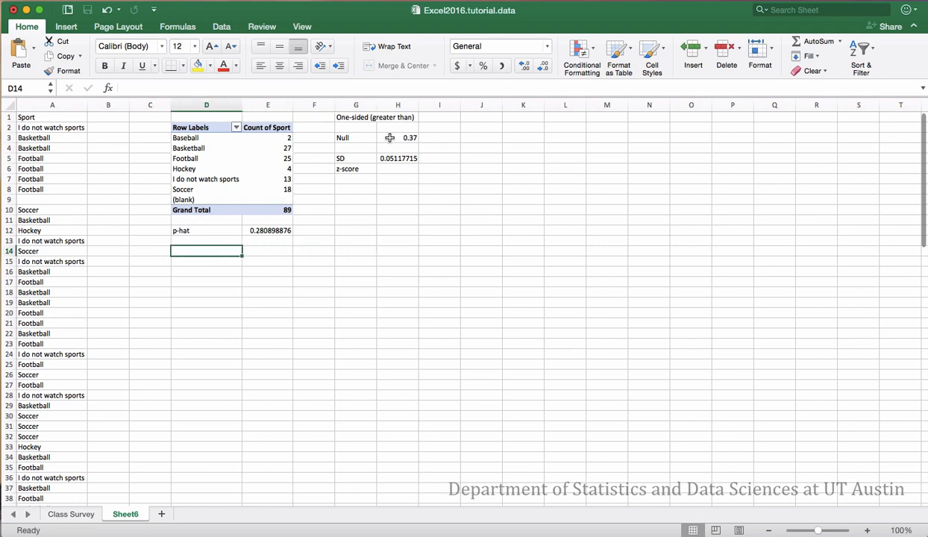
type("**")
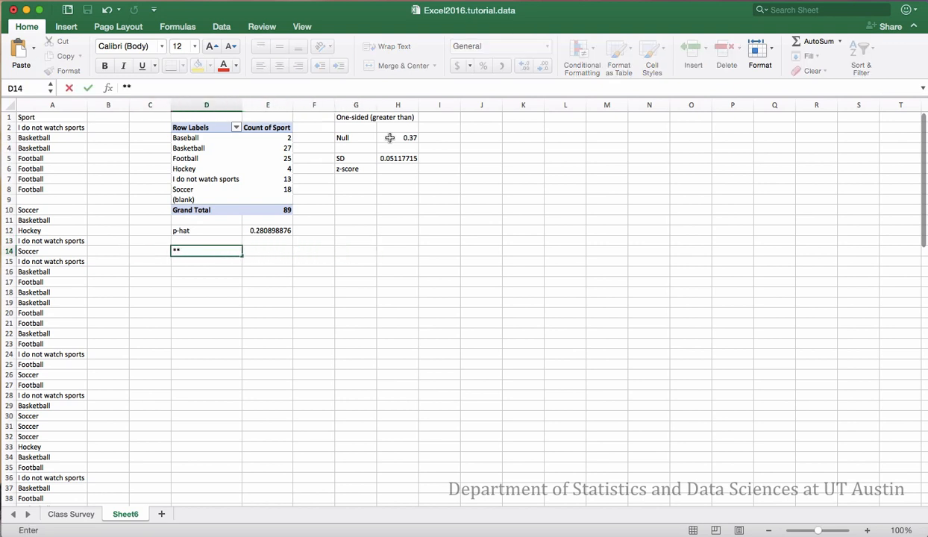
type("Assu")
type("mptions")
type("**")
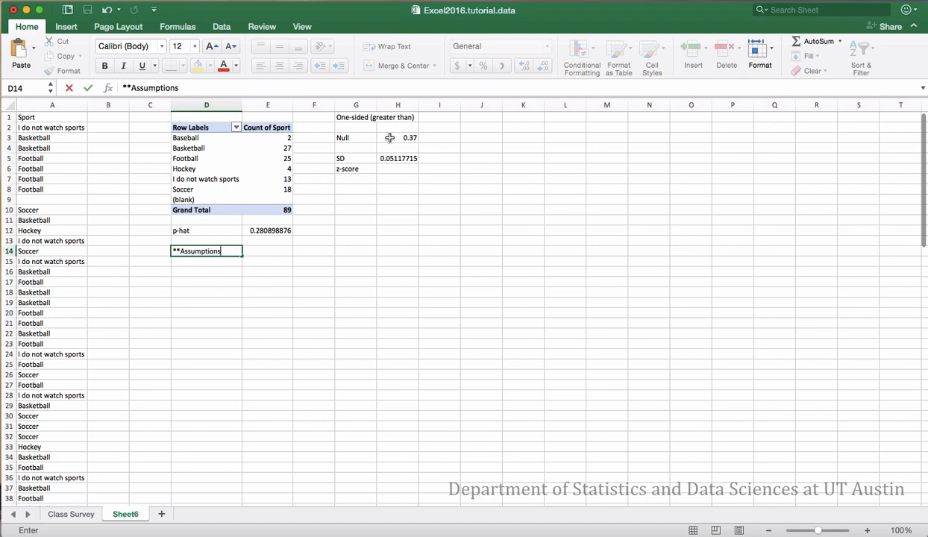
key("Return")
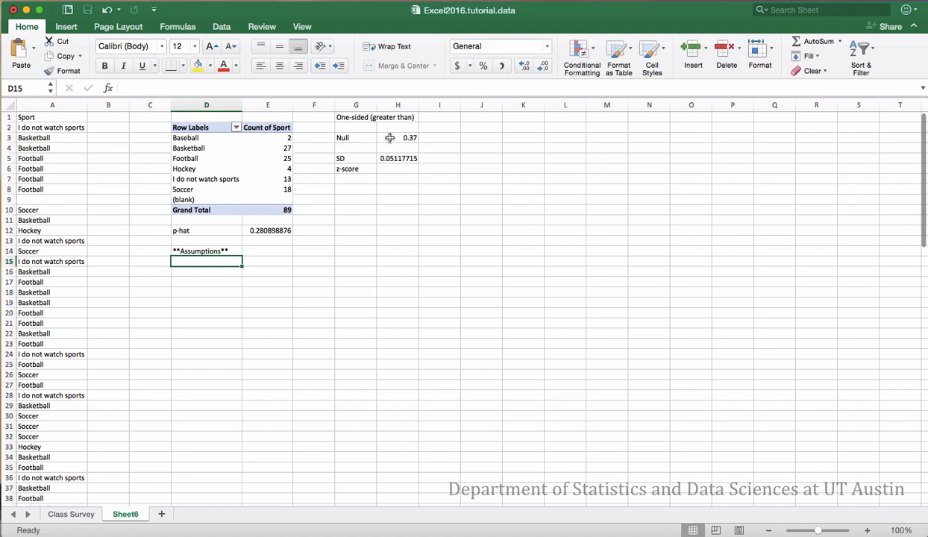
Label cell D15 "Expected Successes" and cell D16 "Expected Failure" under the assumptions heading
type("Expected ")
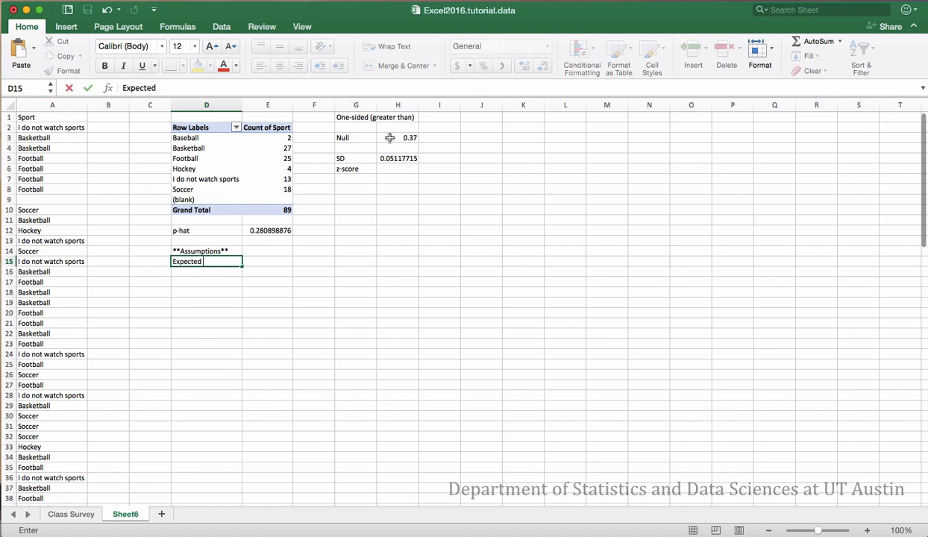
type("Successes")
key("Return")
type("Ex[e")
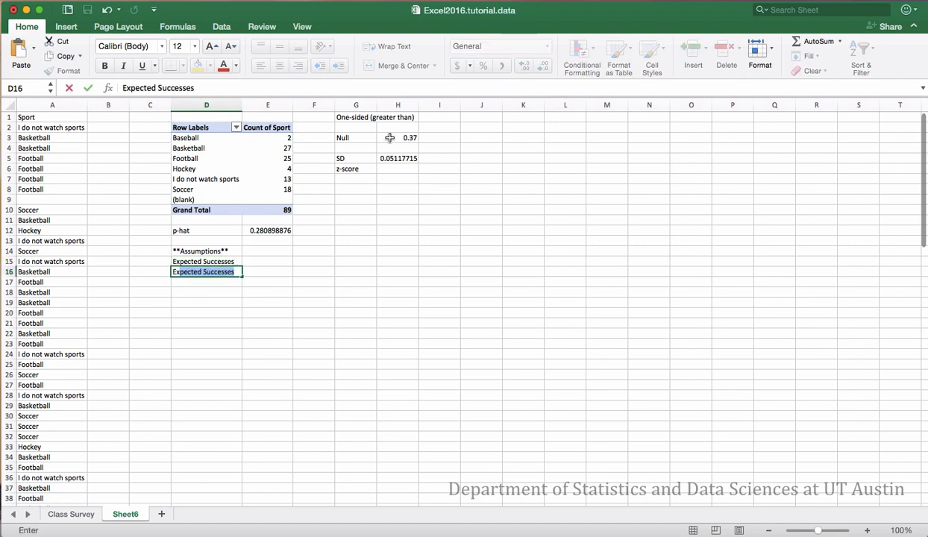
key("BackSpace")
key("BackSpace")
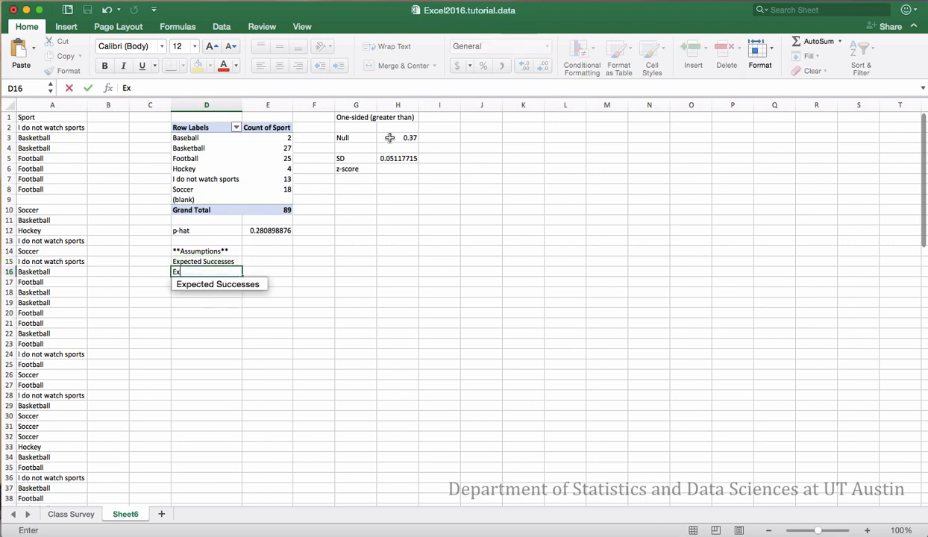
type("pected")
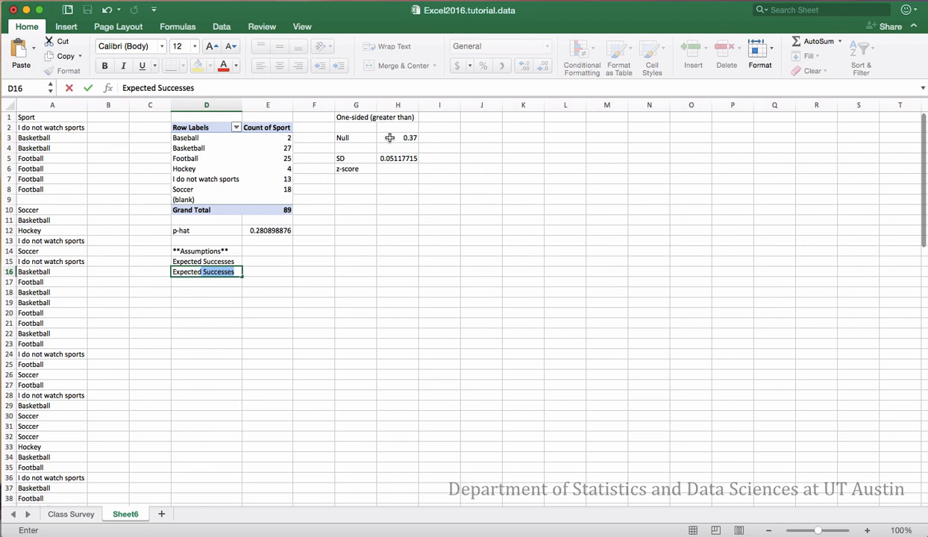
type(" Failure")
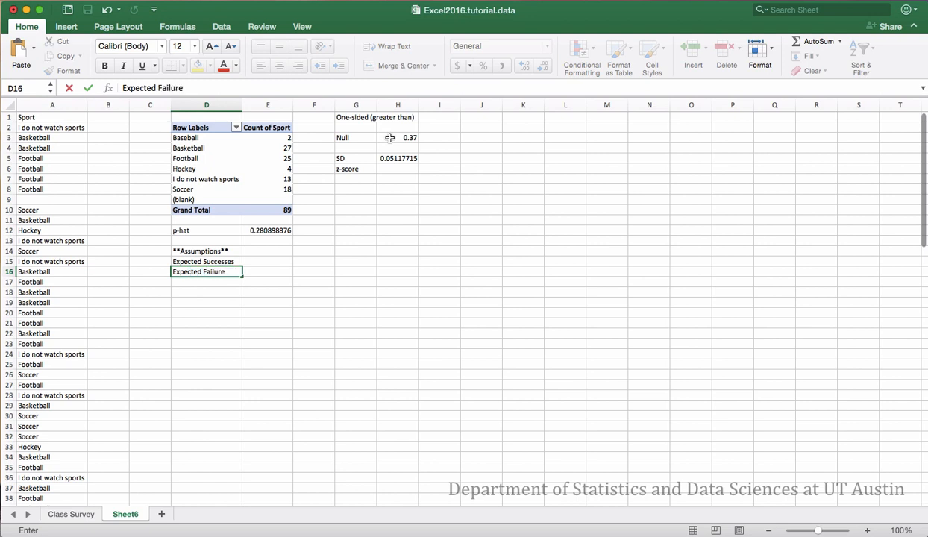
Compute the expected successes in cell E15 with =89*H3, using the null proportion
key("Tab")
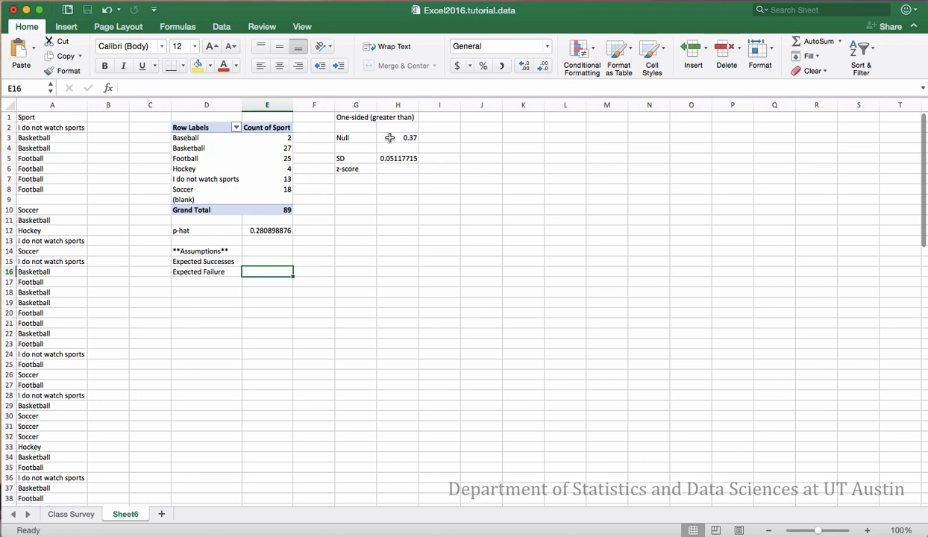
key("Up")
type("=89")
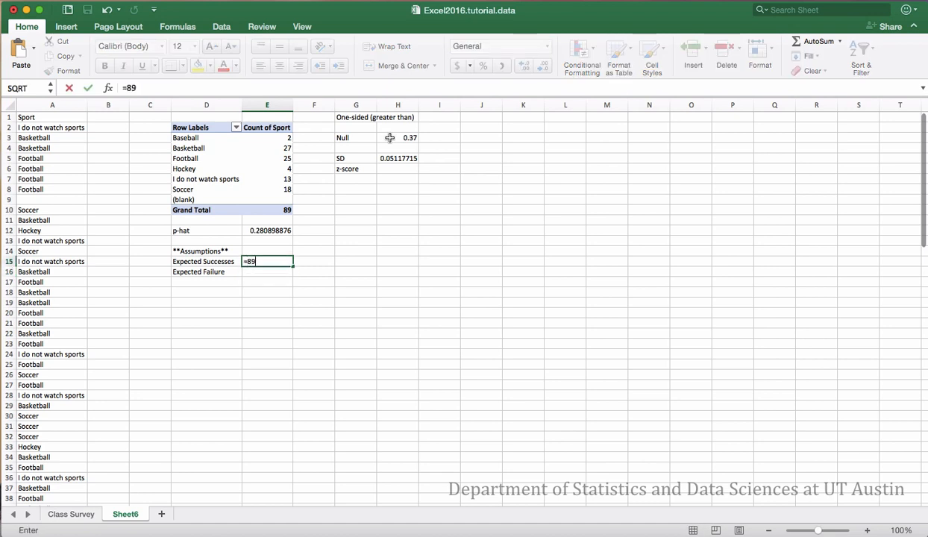
type("(*")
key("BackSpace")
type("*")
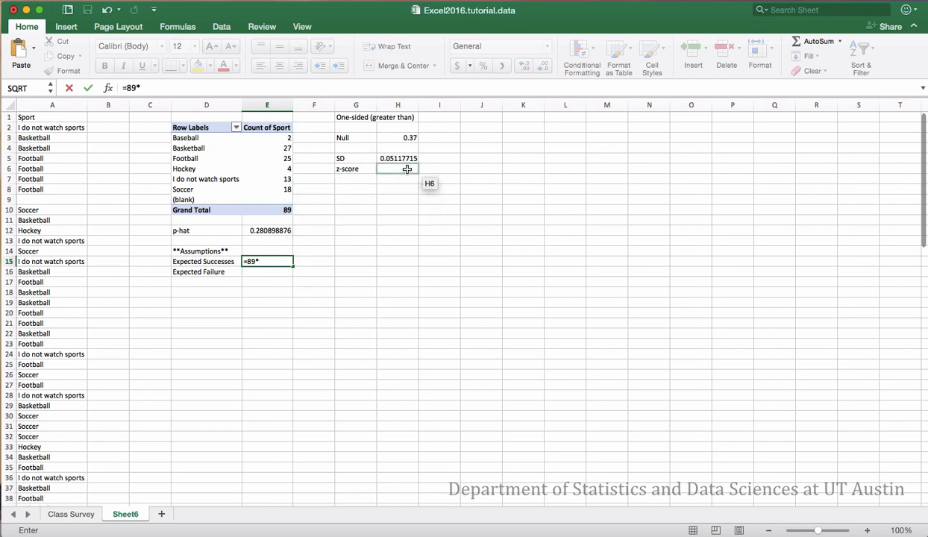
left_click(408, 137)
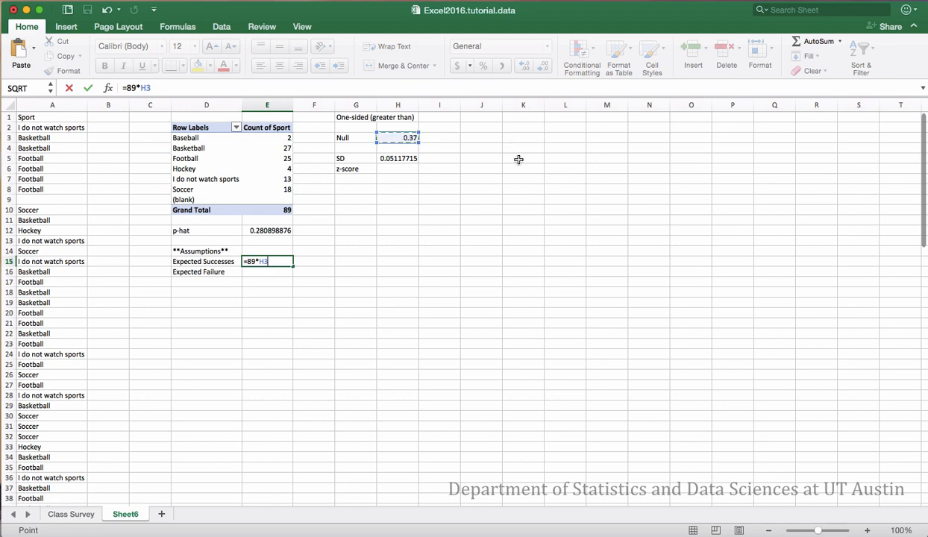
key("Return")
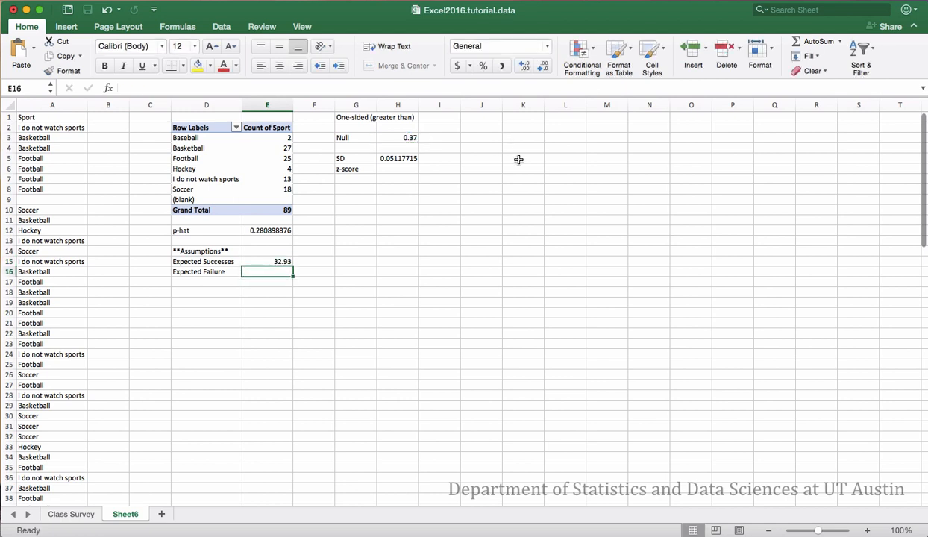
Mark the expected successes assumption as "passes" in cell F15 and select cell E16
key("Up")
key("Right")
type("passes")
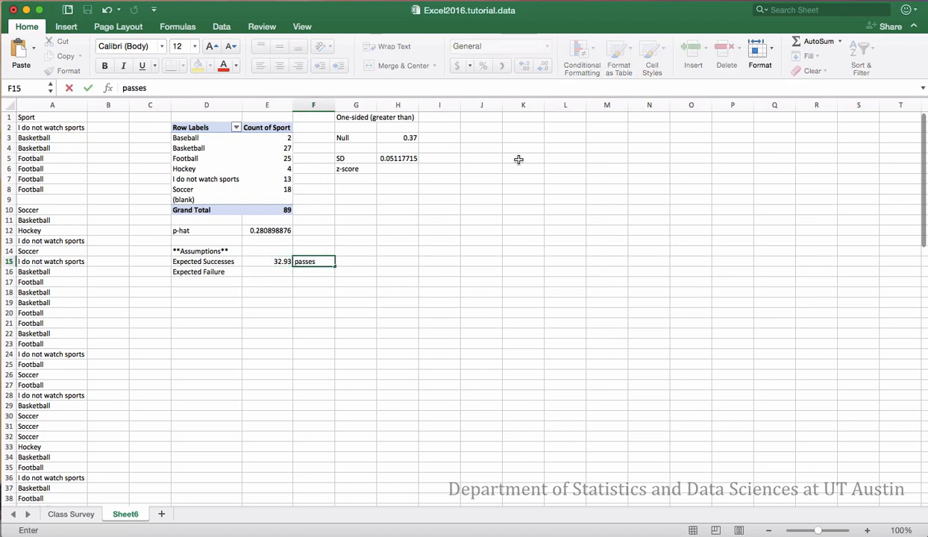
key("Return")
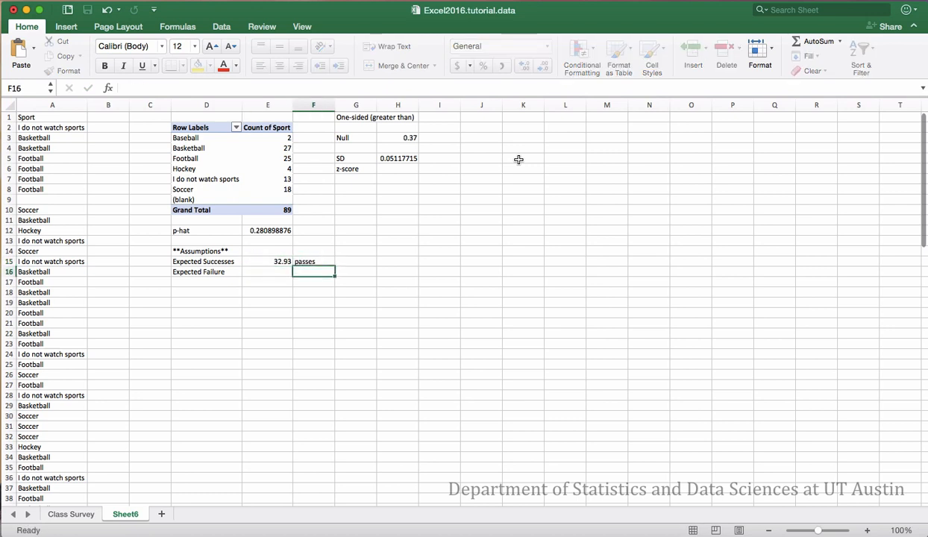
key("Left")
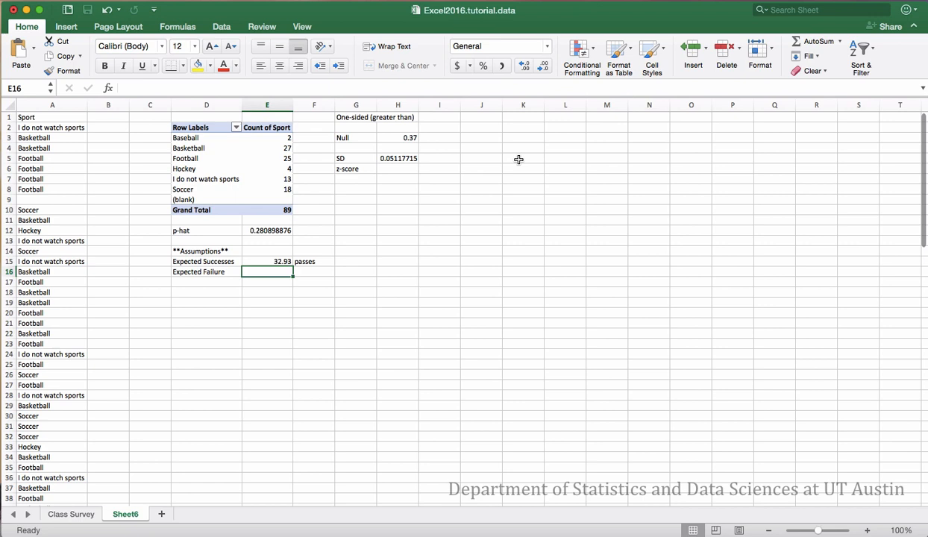
type("=")
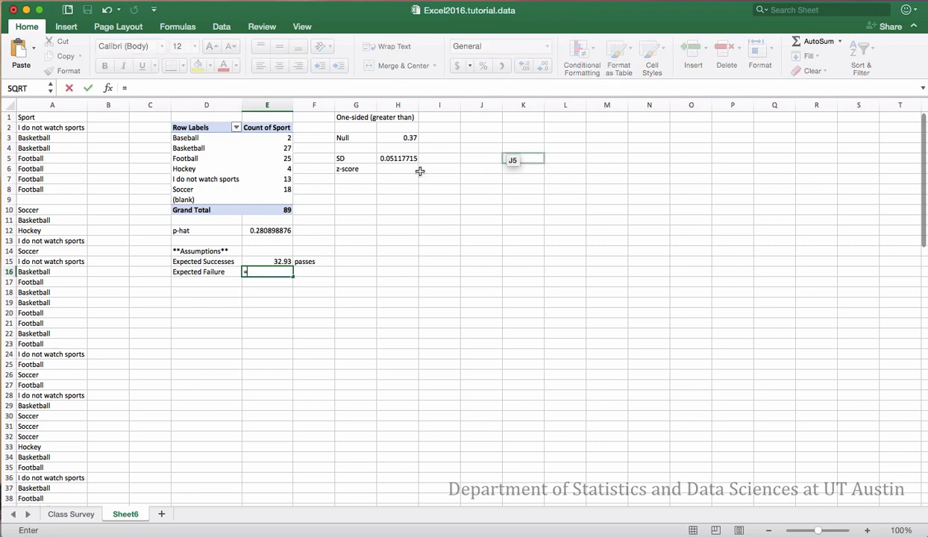
left_click(283, 210)
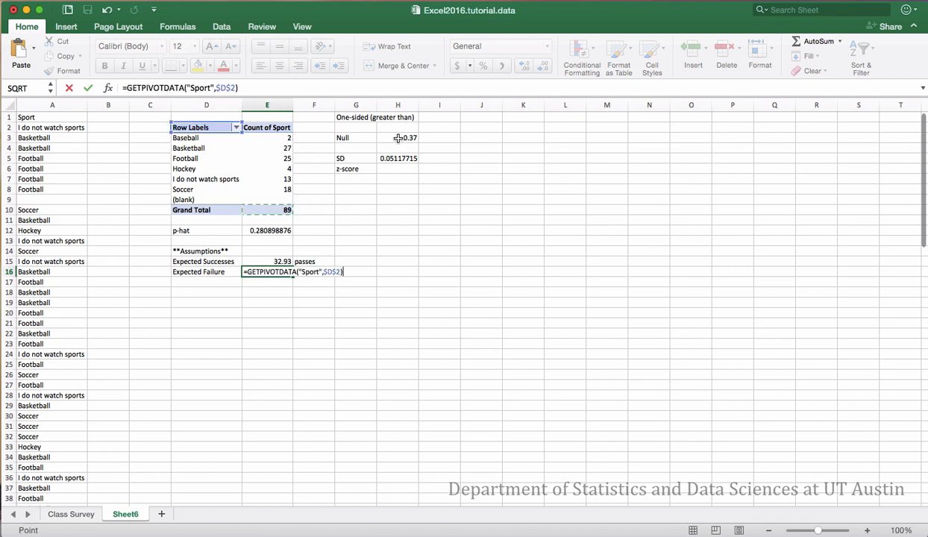
key("Escape")
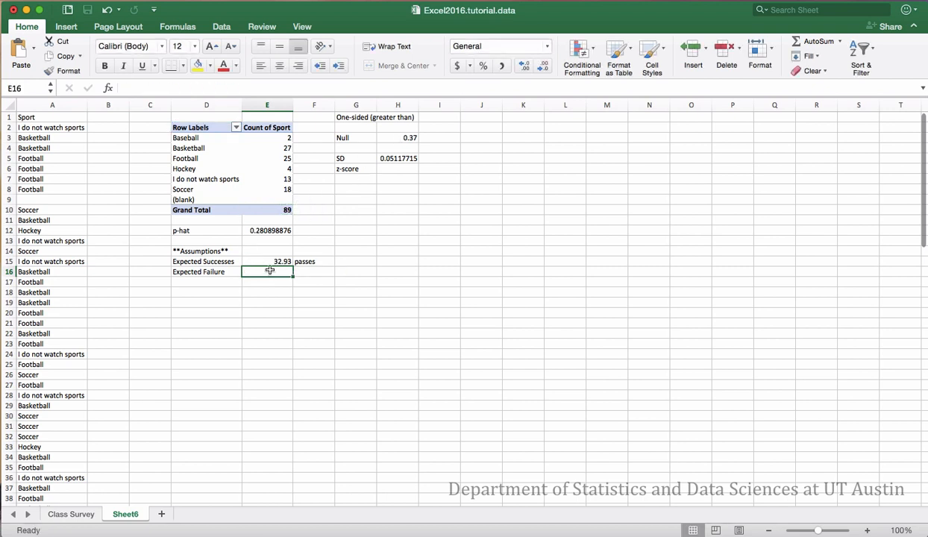
Compute the expected failures in cell E16 with =89*(1-H3)
type("=89*(1-H3")
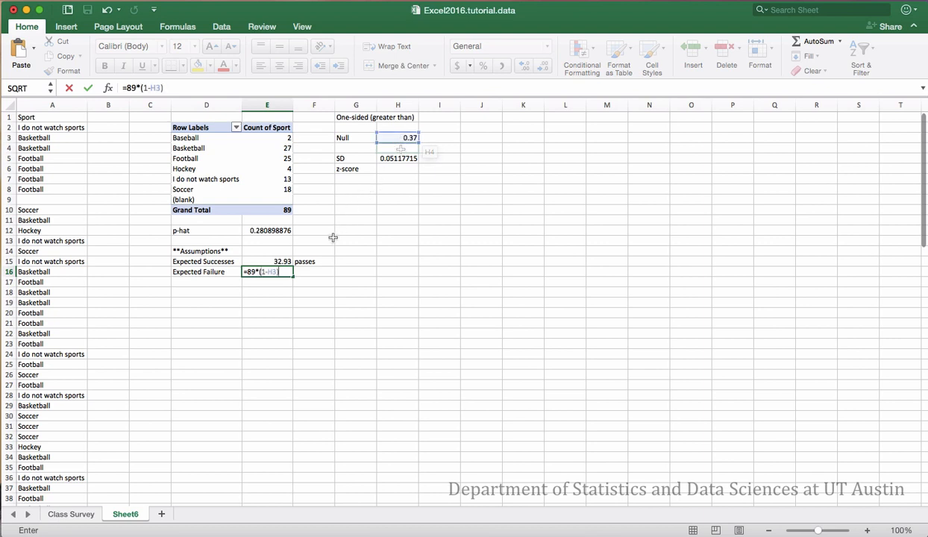
key("Return")
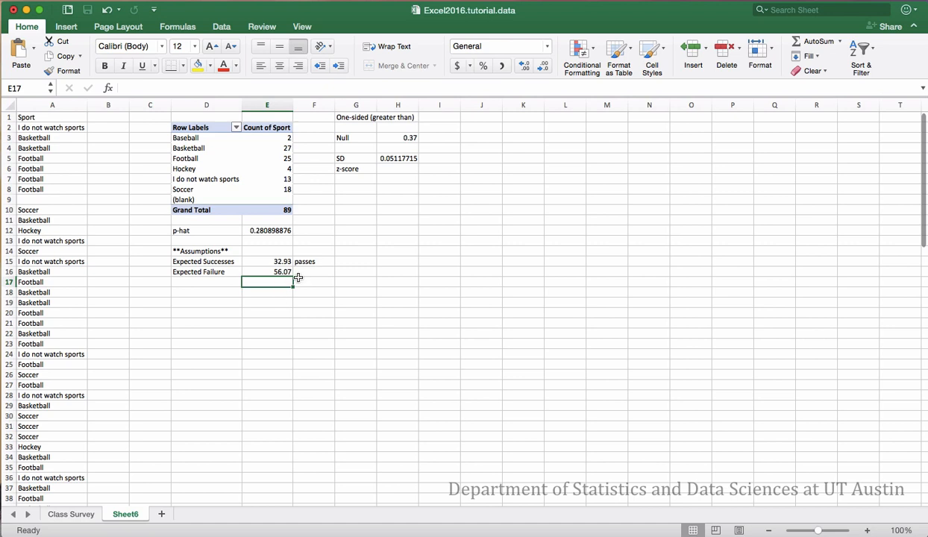
Mark the expected failures assumption as "passes" in cell F16
left_click(304, 273)
type("passs")
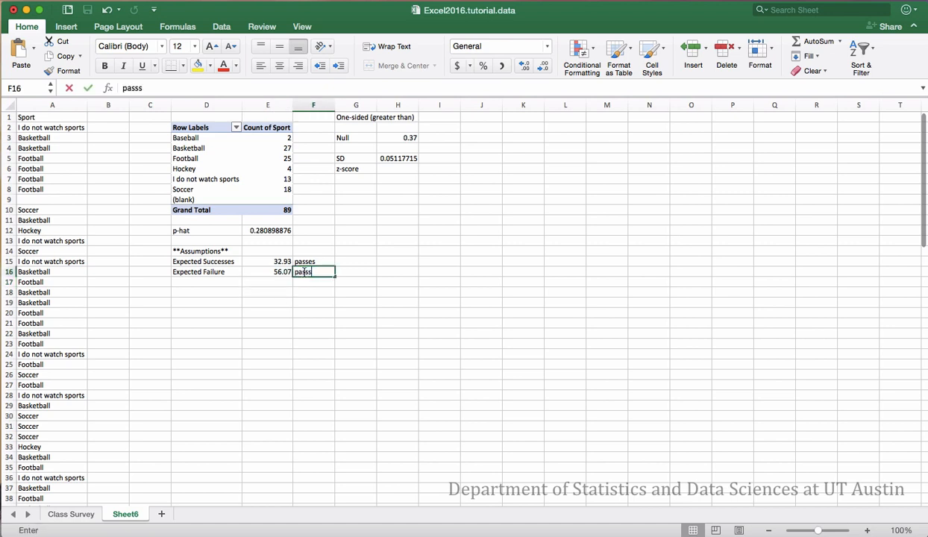
key("BackSpace")
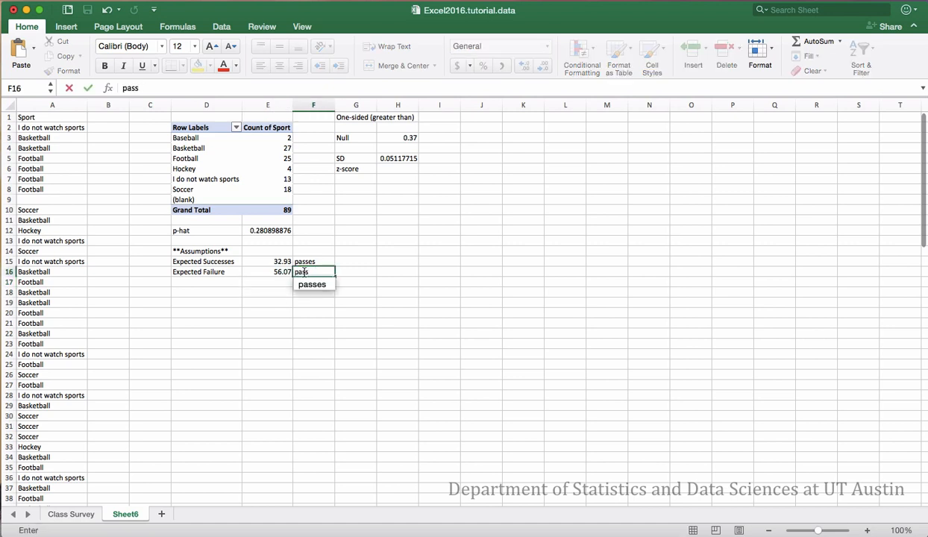
type("es")
key("Return")
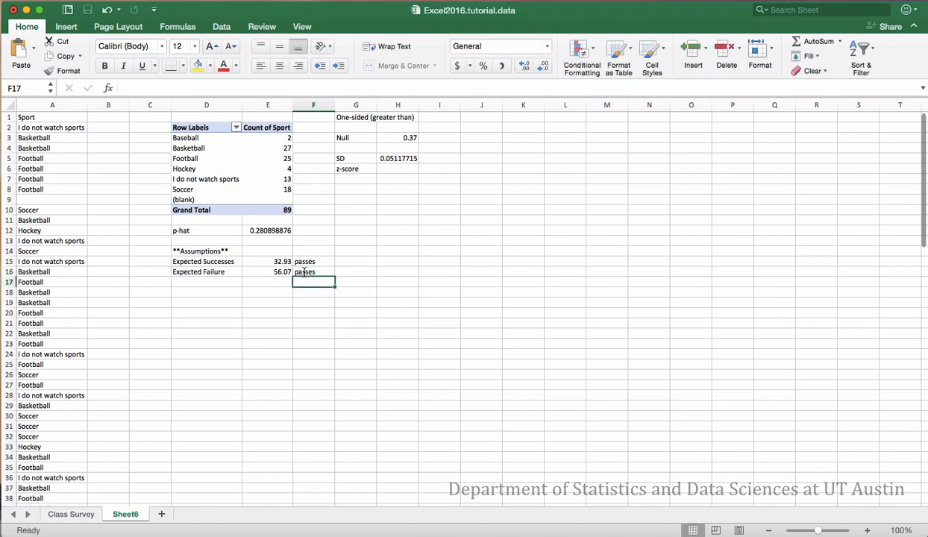
Label cell D18 "10% condition" and compute the required population size in cell E18 with =89*10
key("Return")
key("Left")
key("Left")
key("Left")
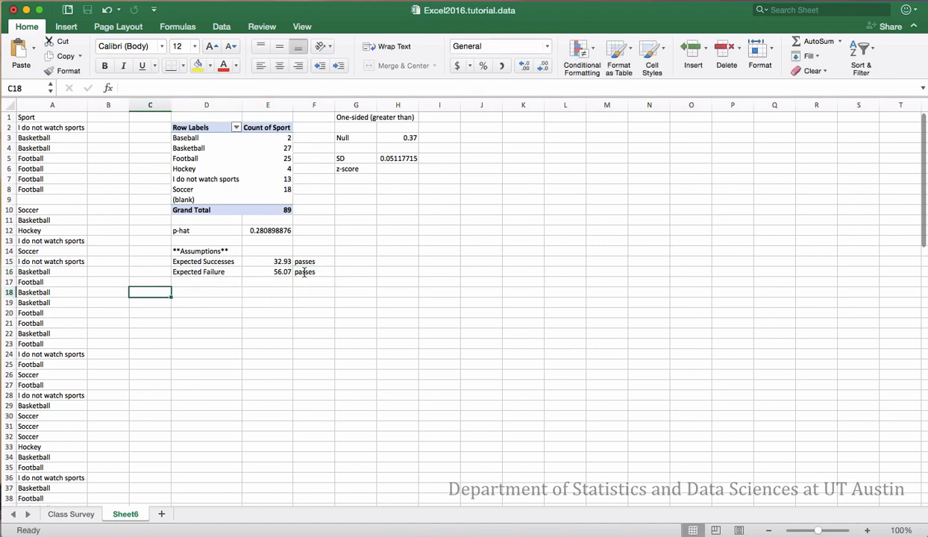
key("Right")
type("10")
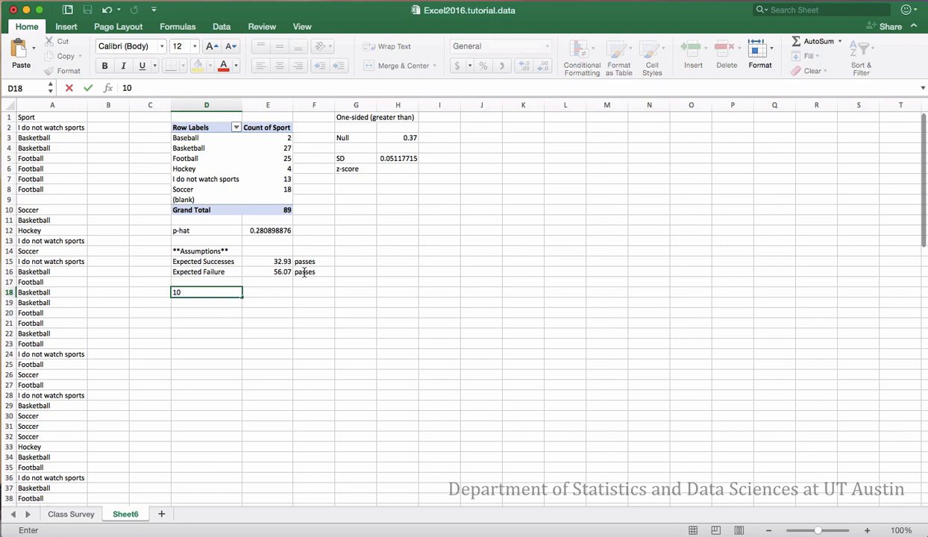
type("% condition")
key("Right")
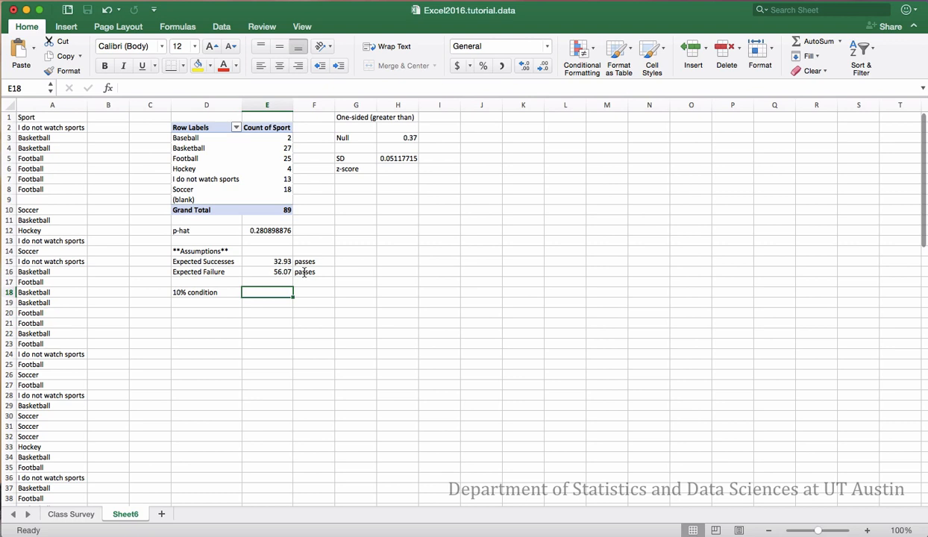
type("=")
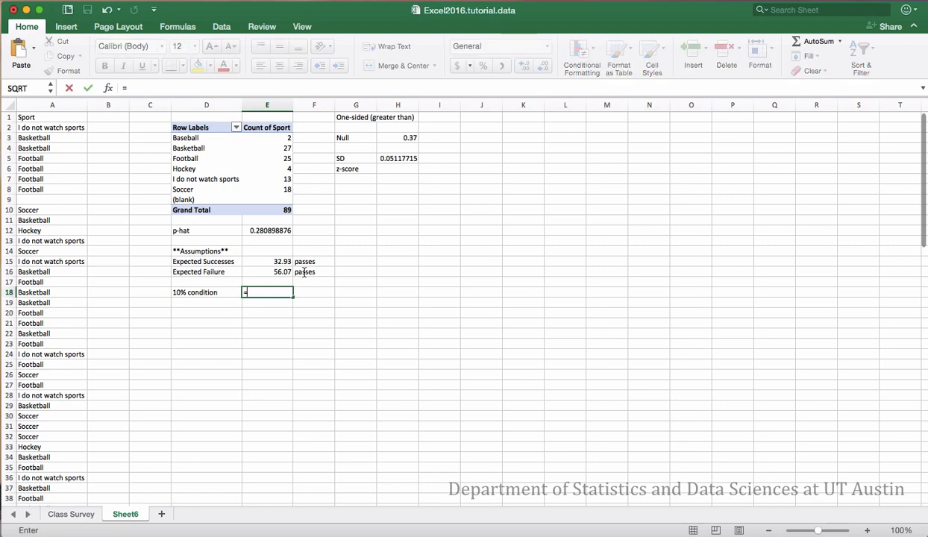
type("89*10")
key("Return")
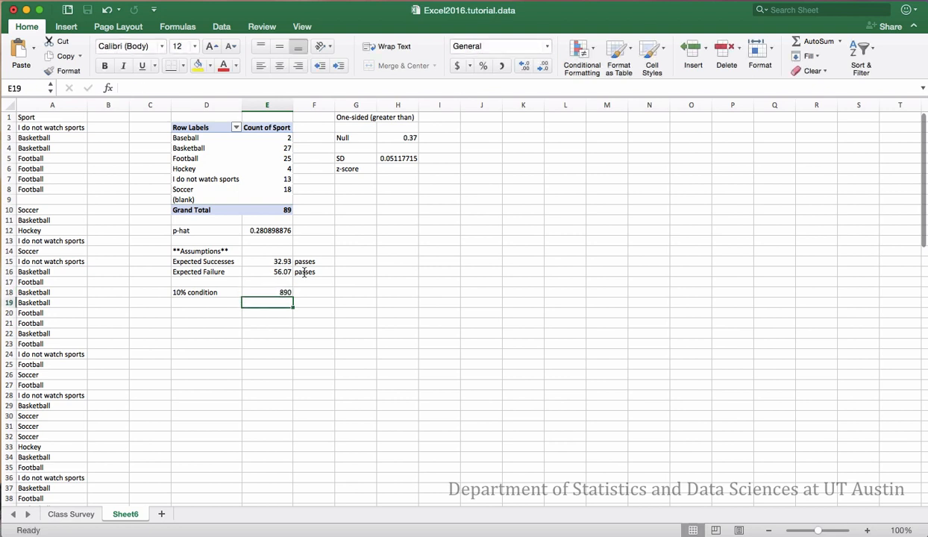
Mark the 10% condition as "passes" in cell F18
key("Up")
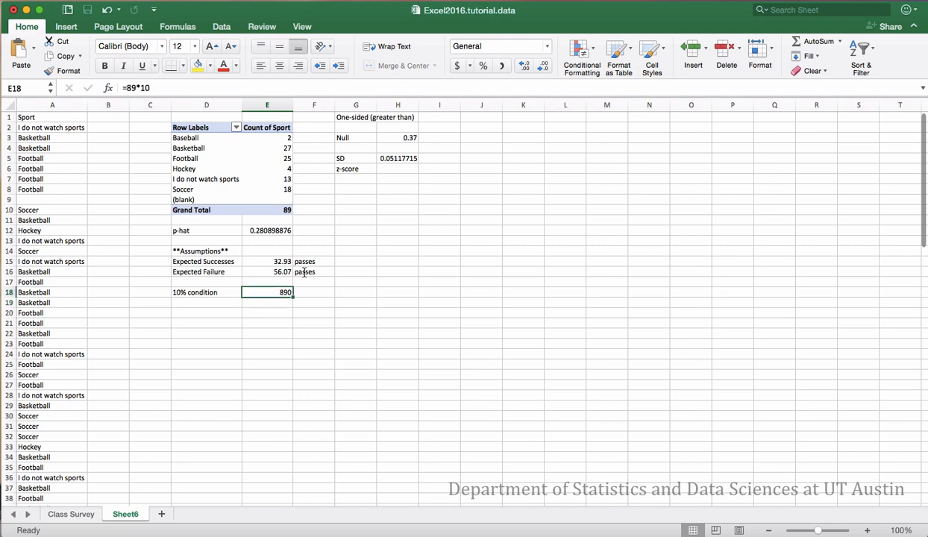
key("Right")
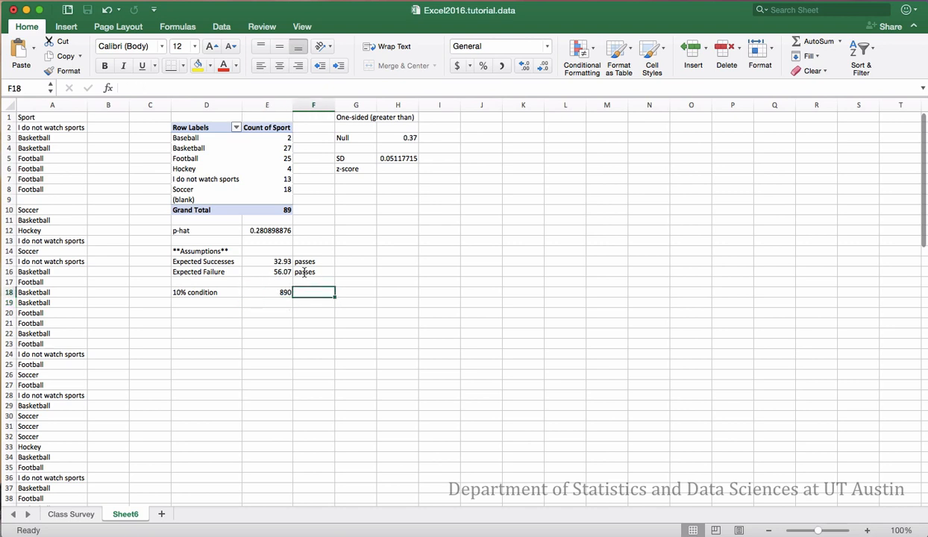
type("passes")
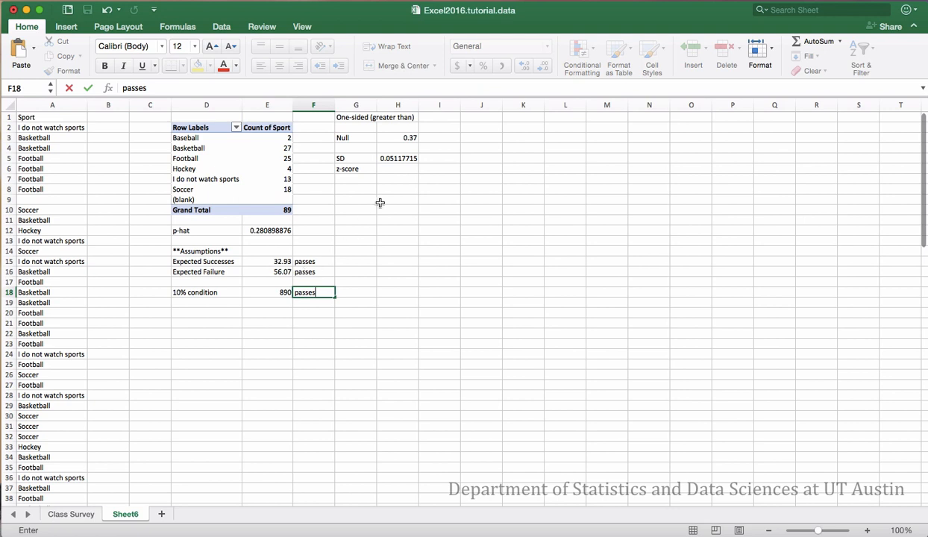
Compute the z-score in cell H6 with =(E12-H3)/H5, using p-hat, the null proportion and the SD
left_click(395, 168)
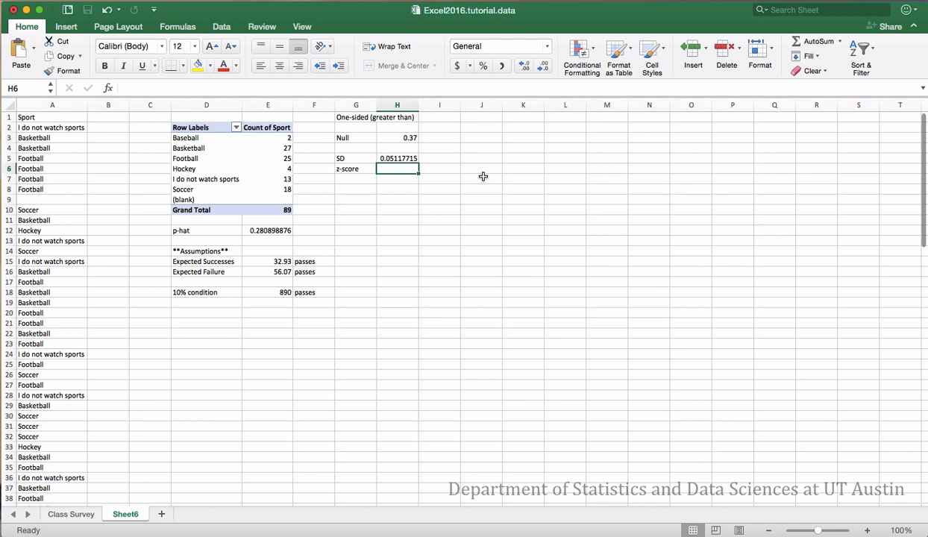
type("=(")
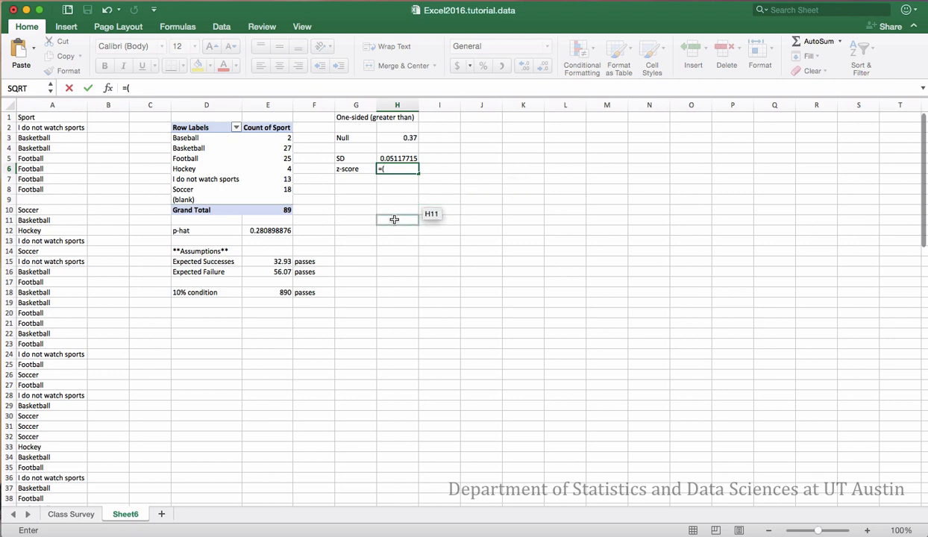
left_click(272, 231)
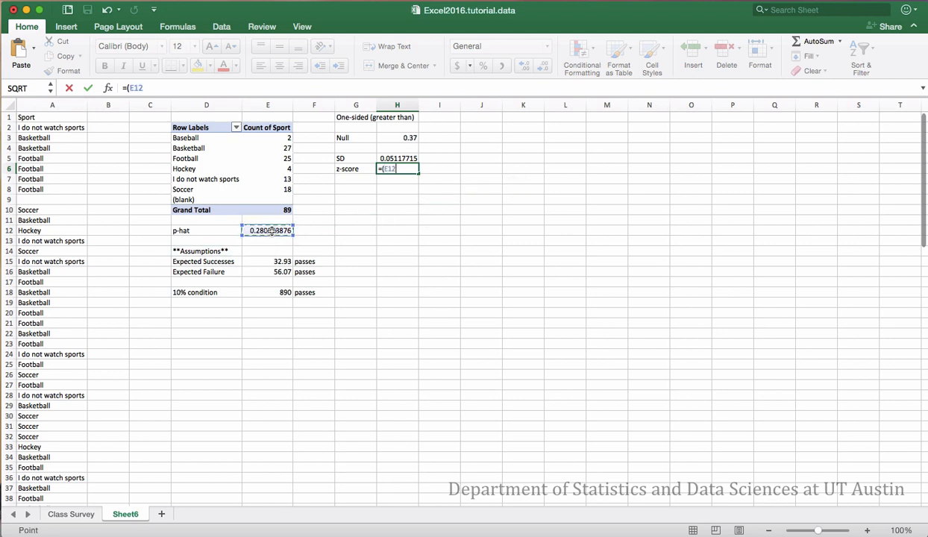
type("-")
left_click(411, 138)
type(")")
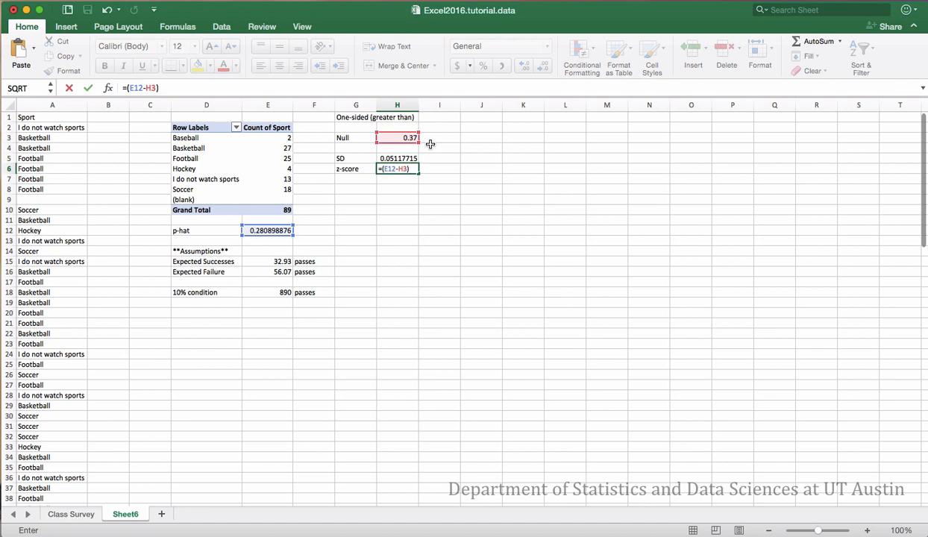
type("/")
left_click(411, 159)
key("Return")
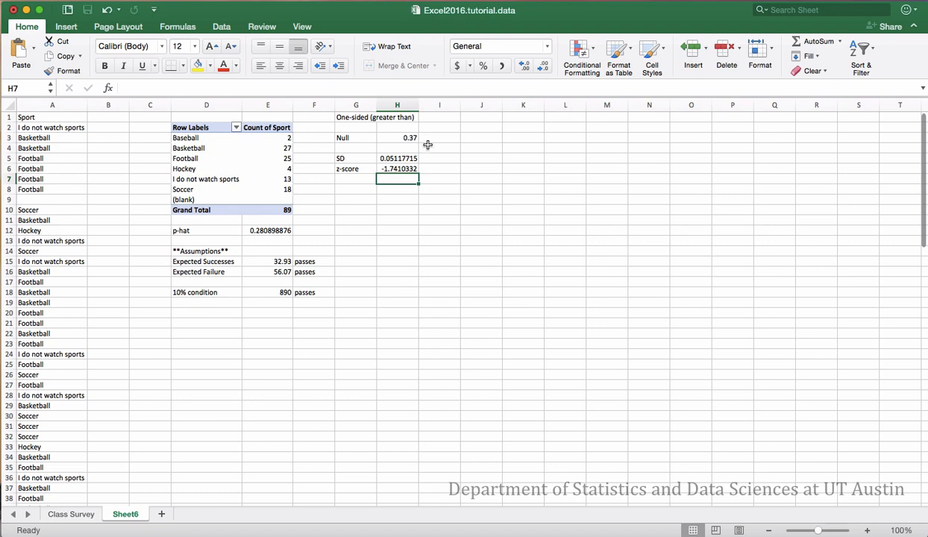
Label cell G7 "p-value" below the z-score label
left_click(352, 179)
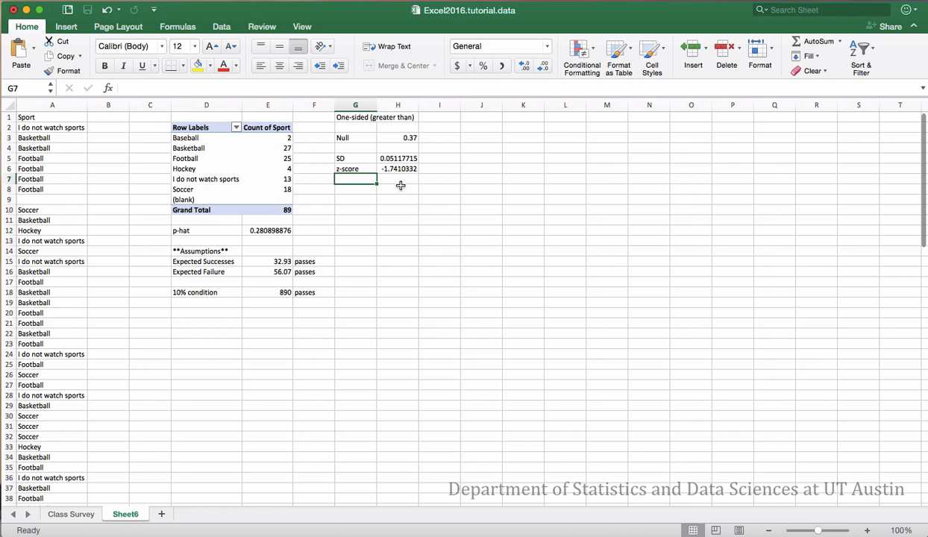
type("p-value")
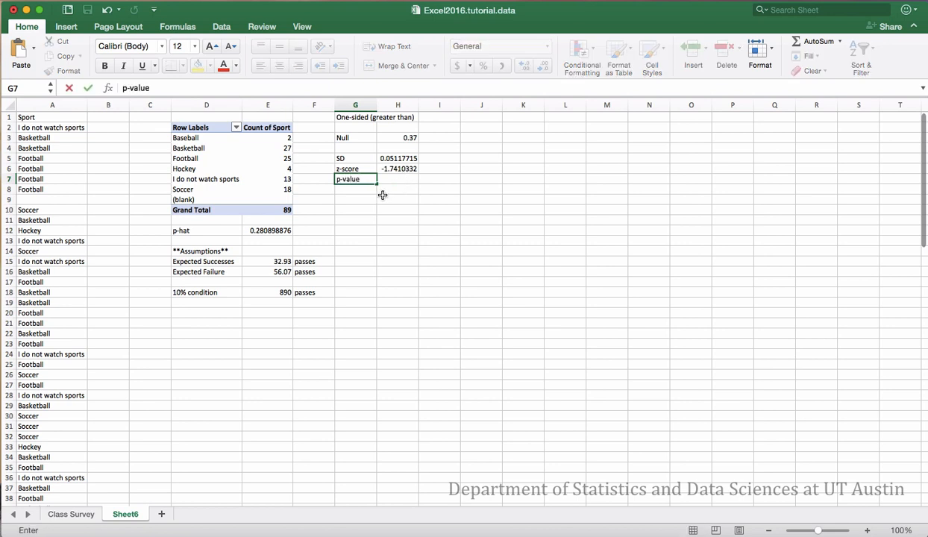
key("Tab")
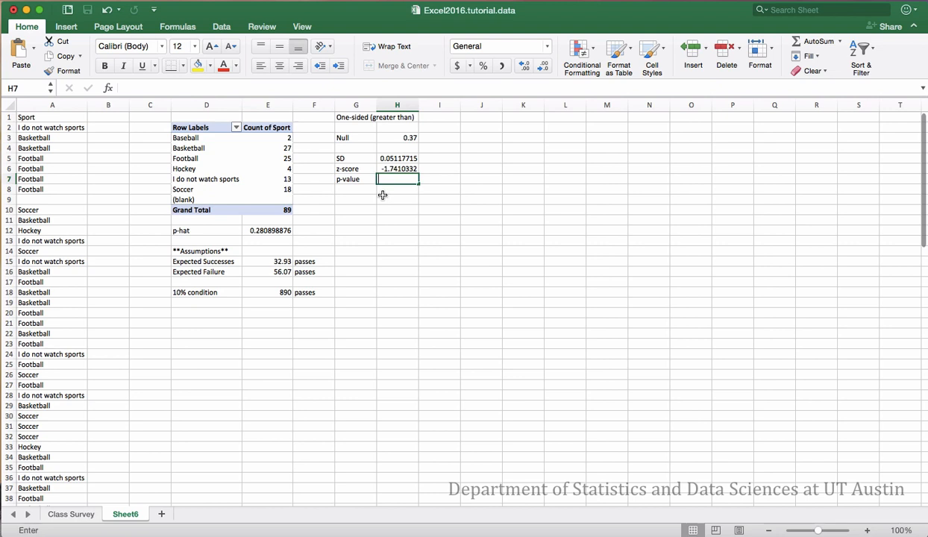
Compute the upper-tail p-value in cell H7 with =1-NORM.S.DIST(H6,TRUE)
type("=")
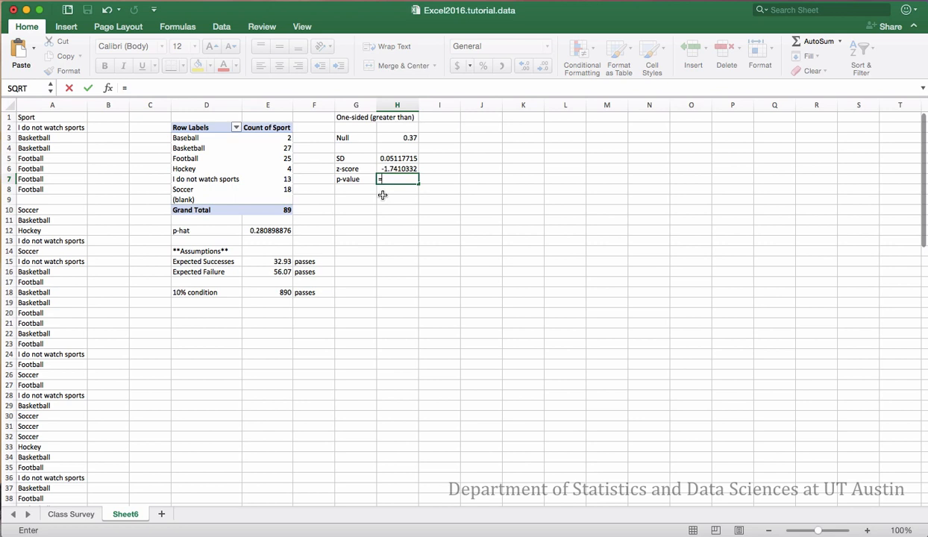
type("nor")
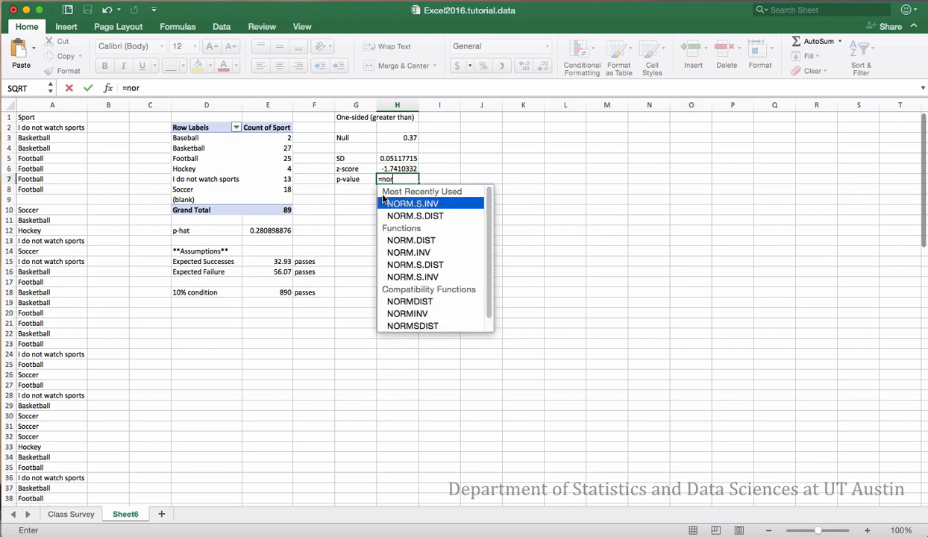
double_click(442, 219)
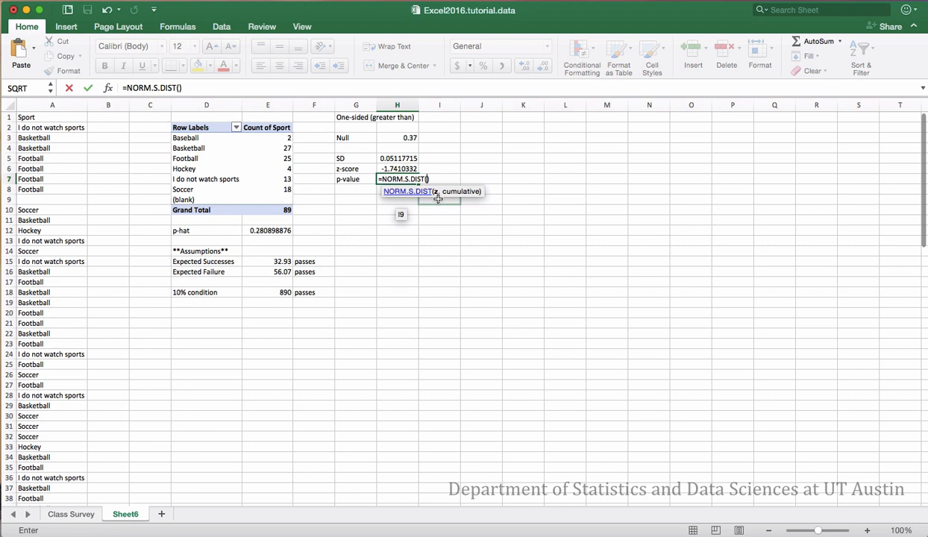
left_click(402, 170)
type(",")
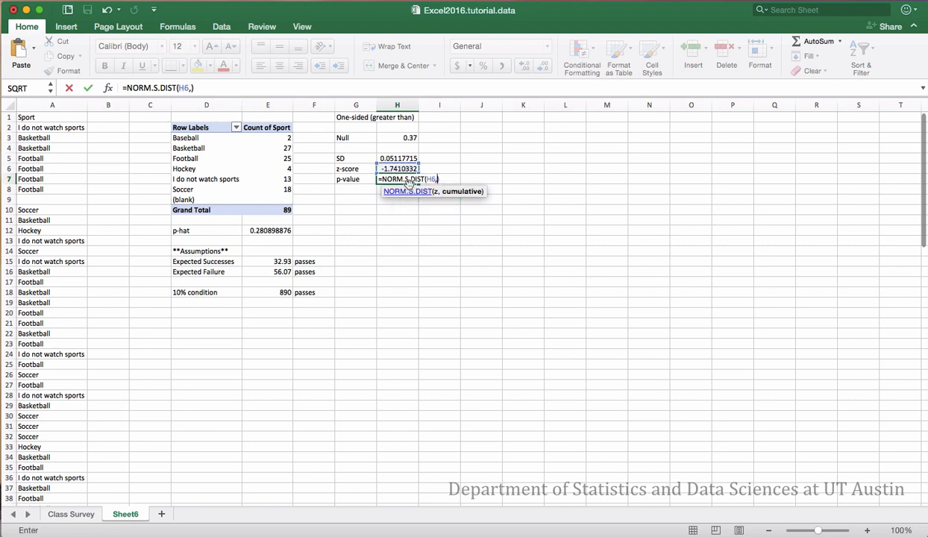
type("TRUE")
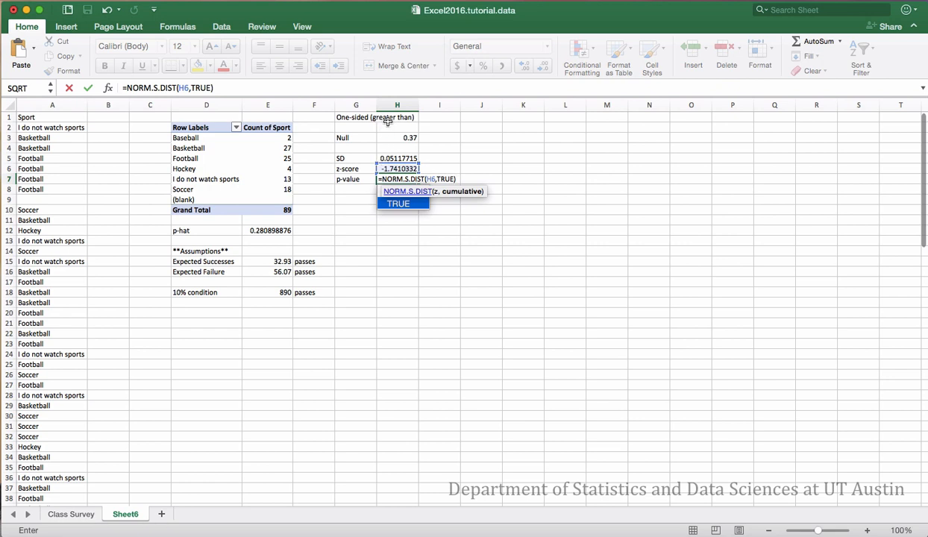
left_click(131, 87)
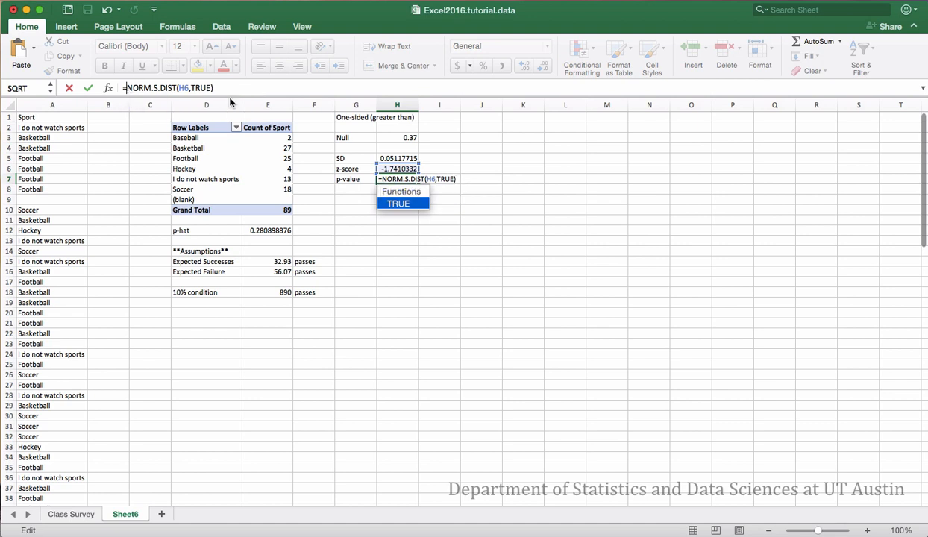
type("1-")
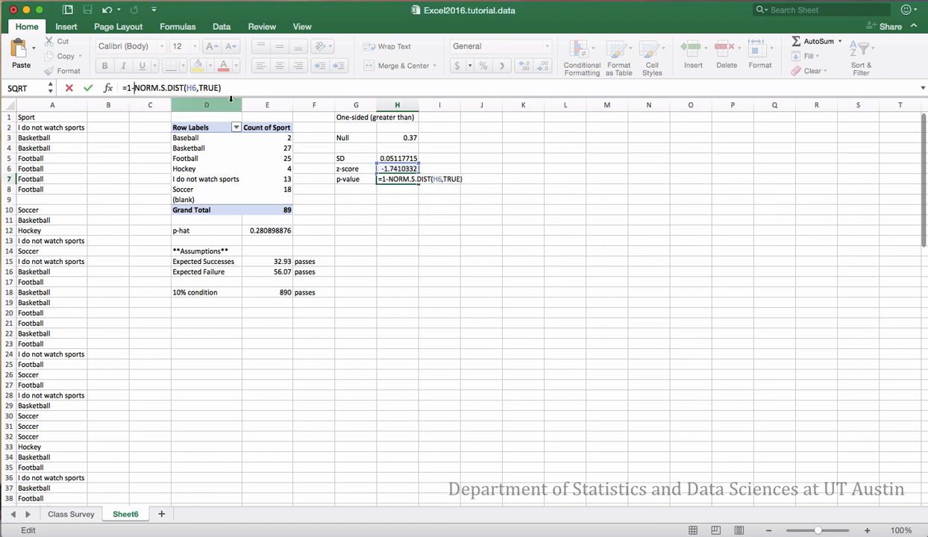
left_click(237, 88)
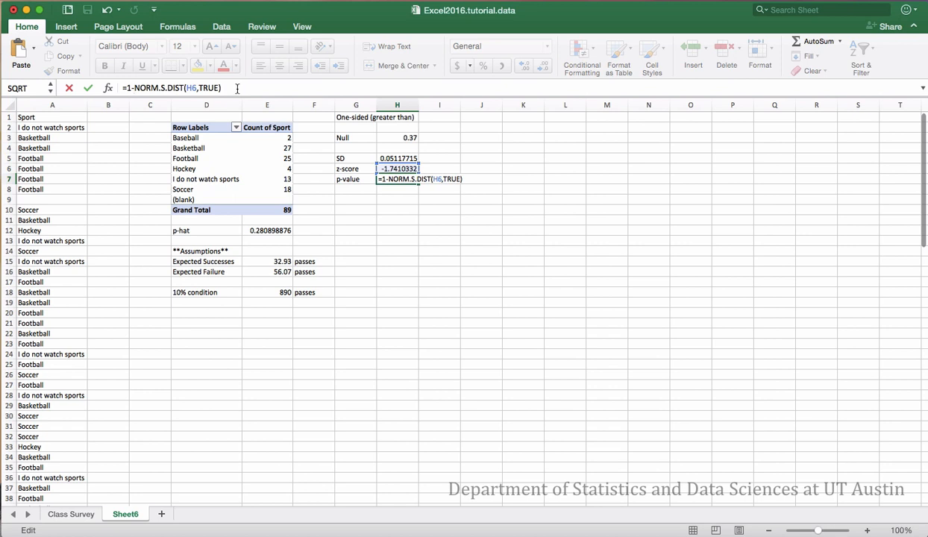
key("Return")
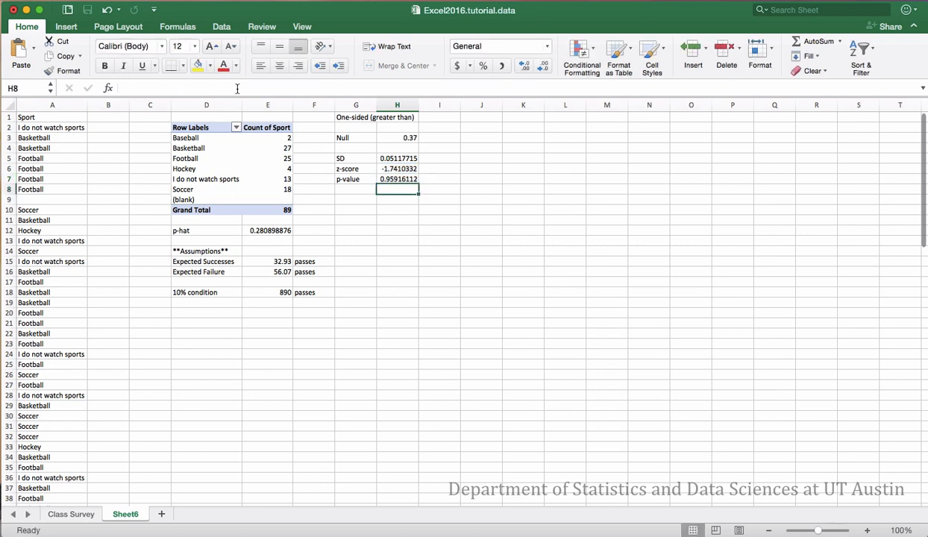
Label cell G8 "z-critical" and compute the critical value in H8 with =NORM.S.INV(0.95)
left_click(356, 189)
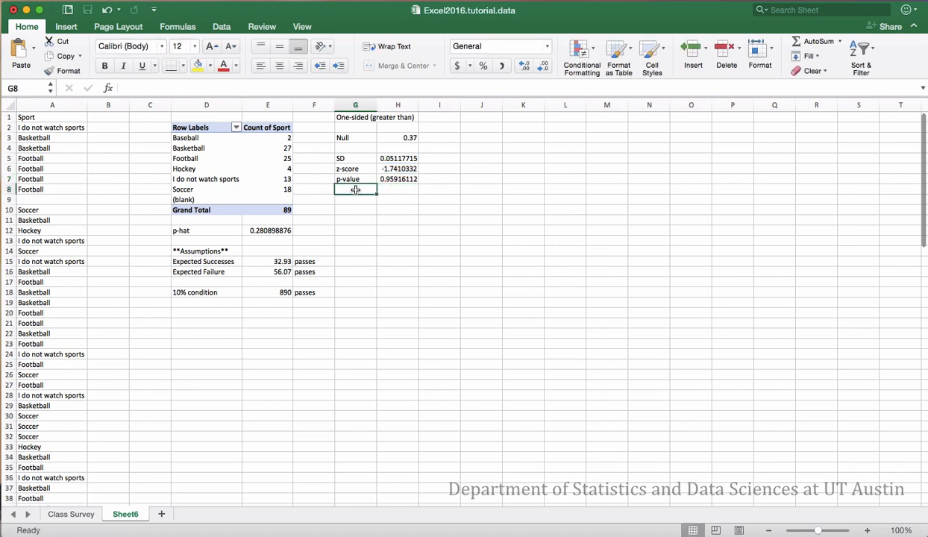
type("z-critical")
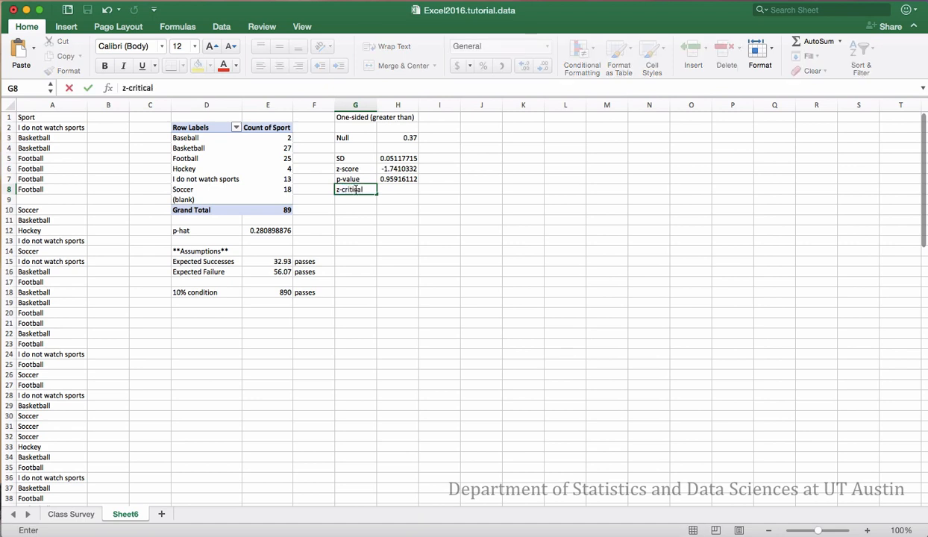
key("Tab")
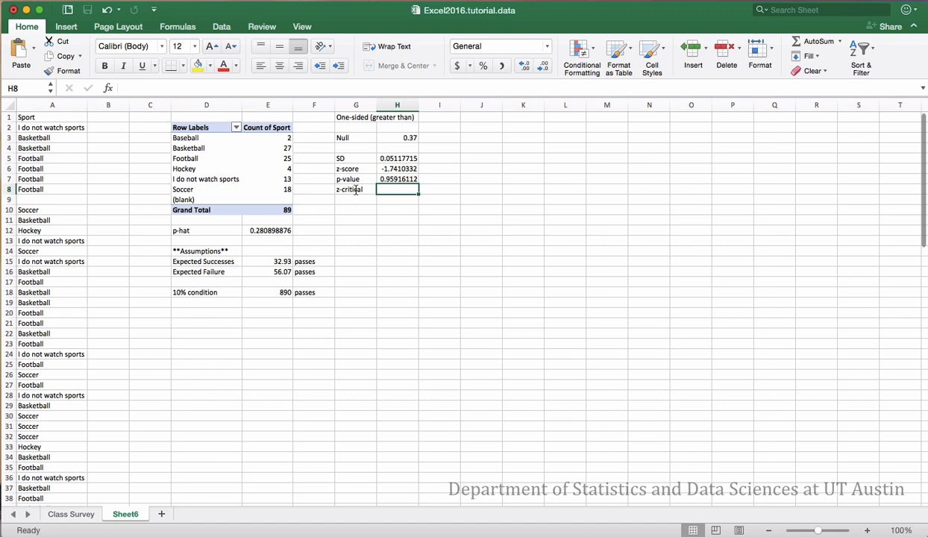
type("=")
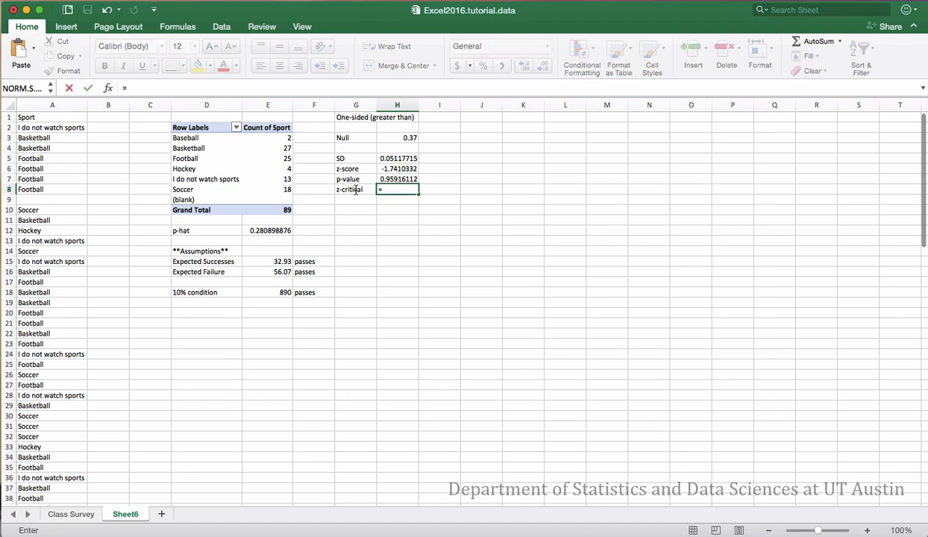
type("nor")
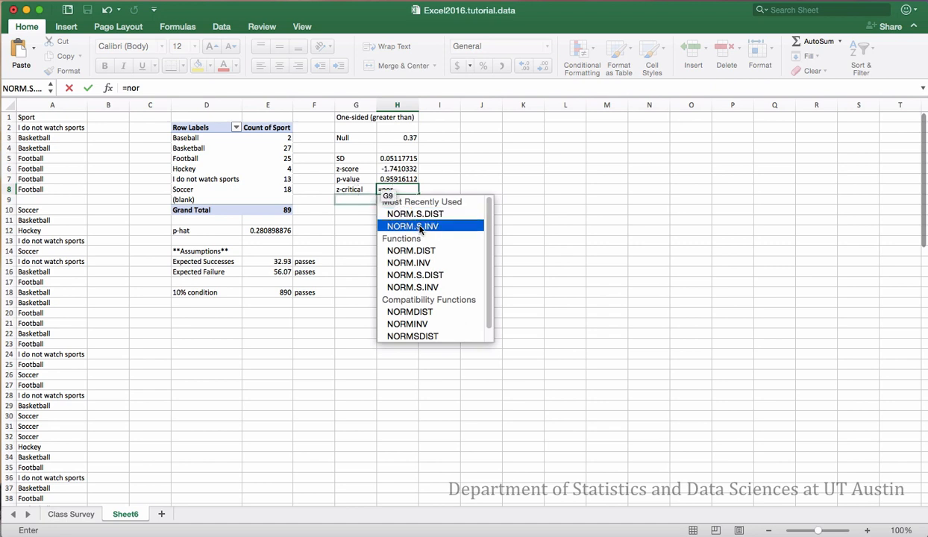
double_click(421, 227)
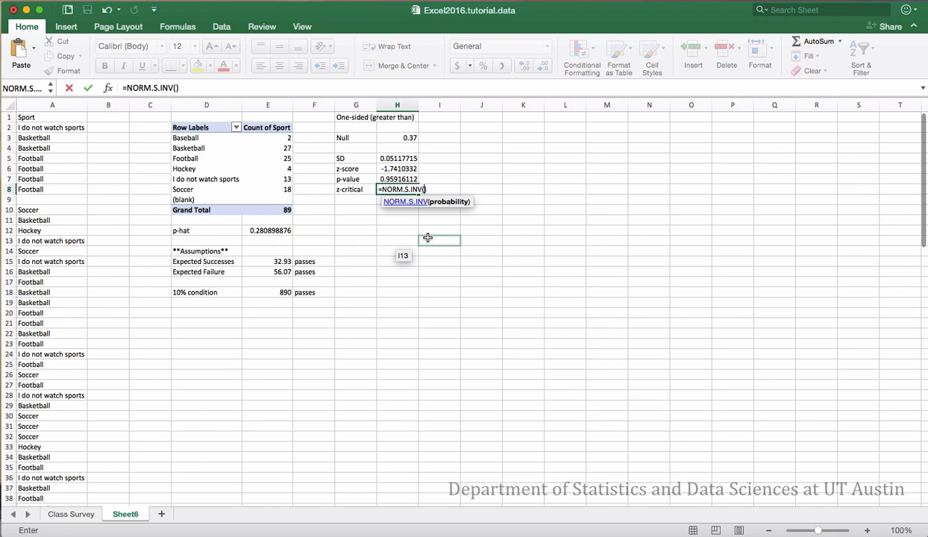
type("0.95")
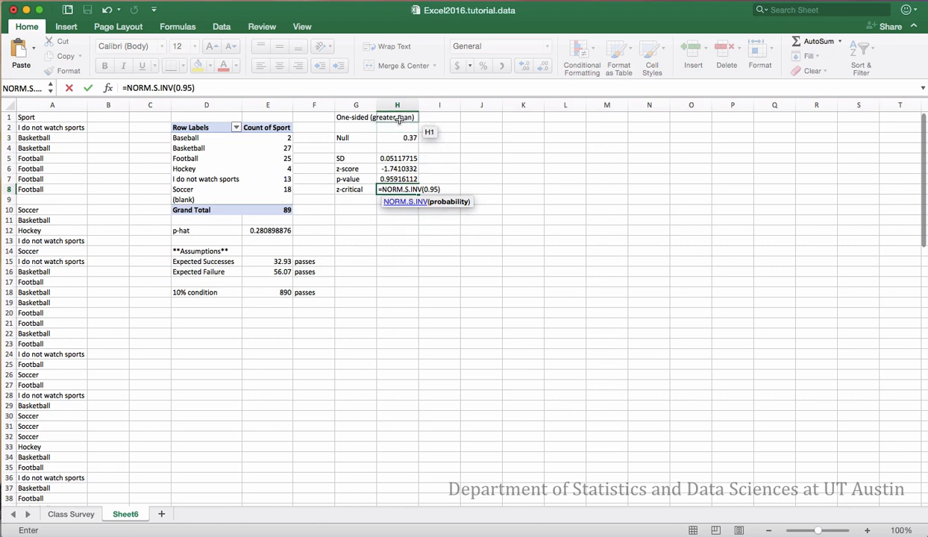
key("Return")
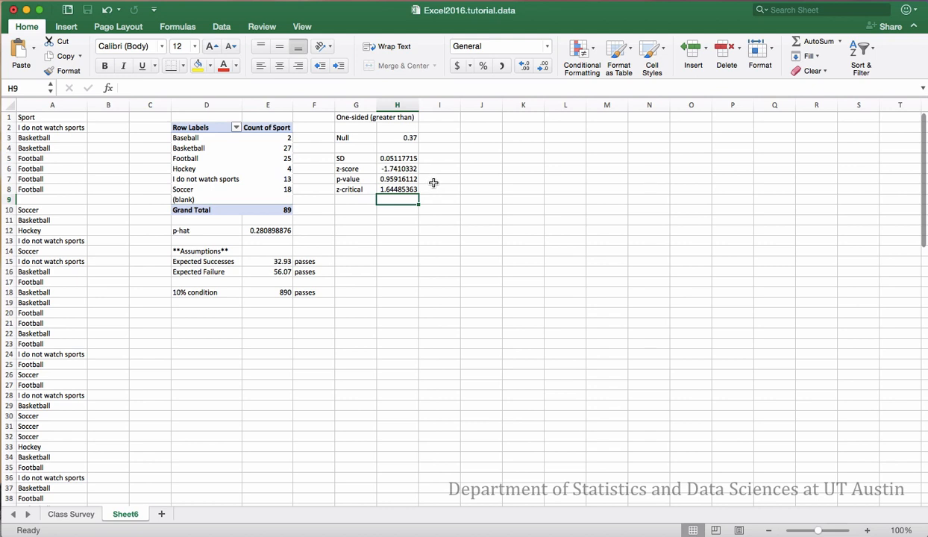
Label cell G9 "Decision" and record "Fail to Reject" beside it in H9
left_click(343, 200)
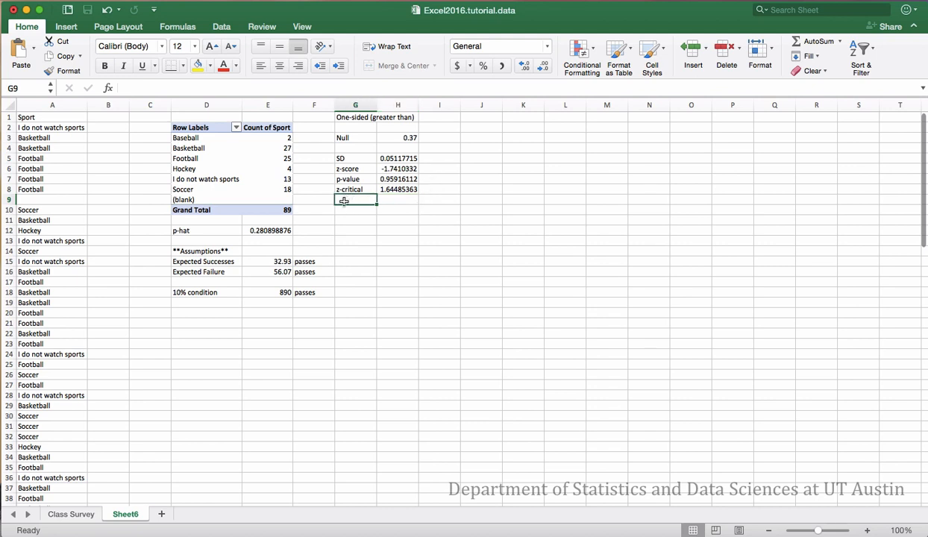
type("Decision")
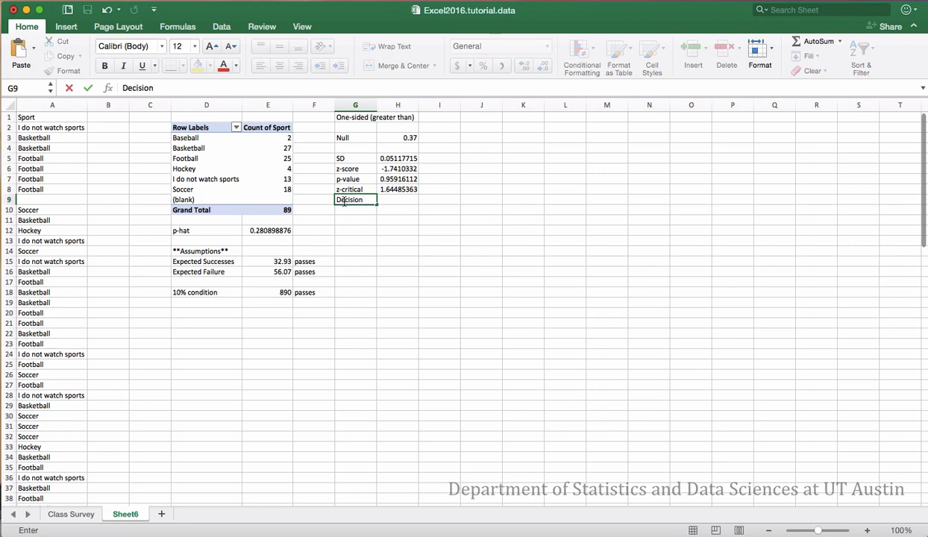
key("Tab")
type("Fail to")
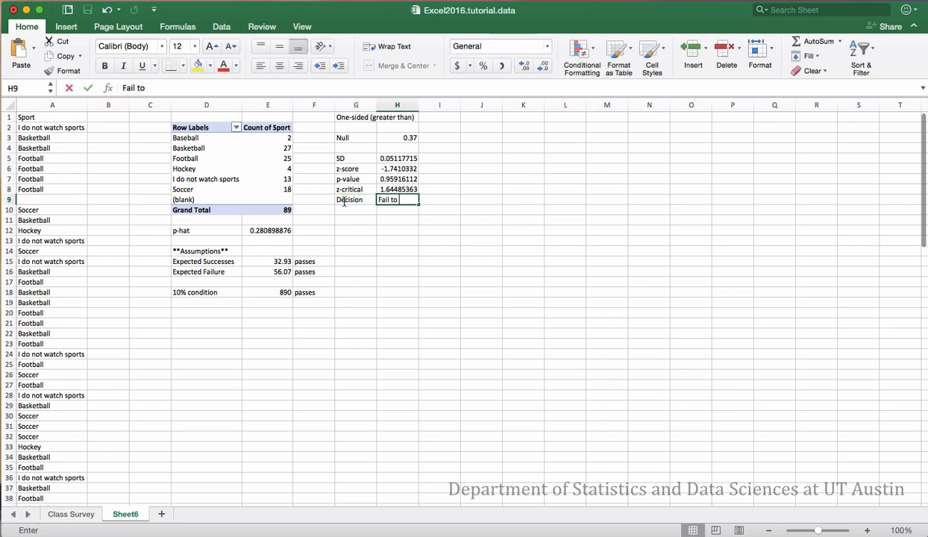
type(" Reject")
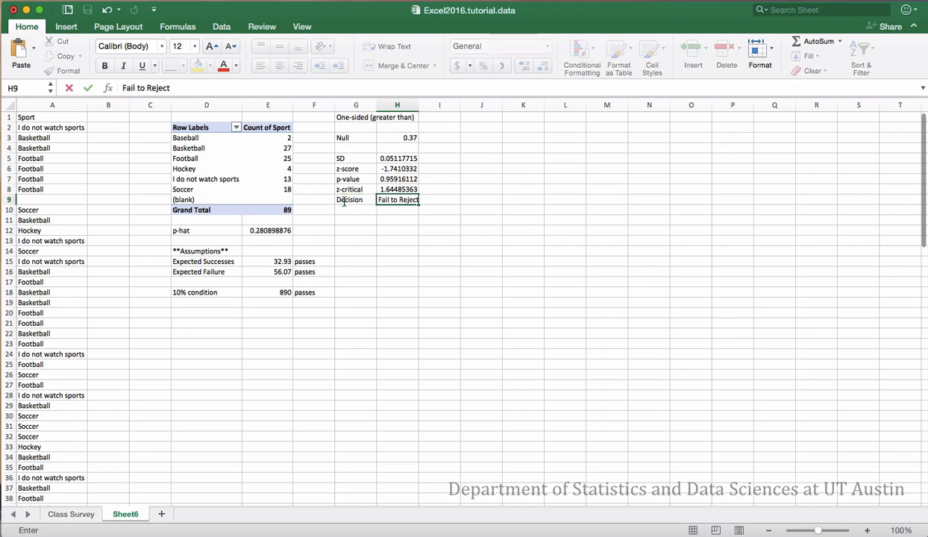
key("Return")
key("Return")
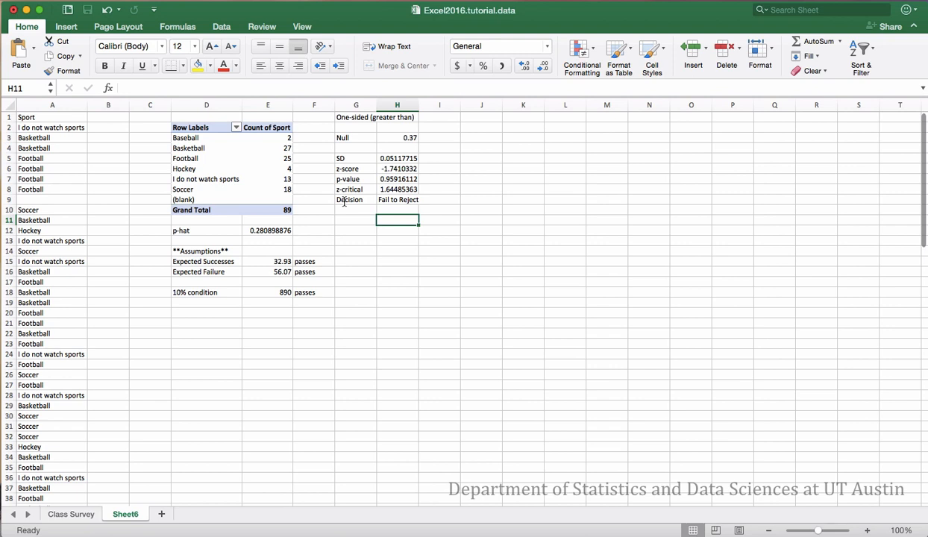
Title a second test block "One-sided (less than)" in cell J1
left_click(491, 120)
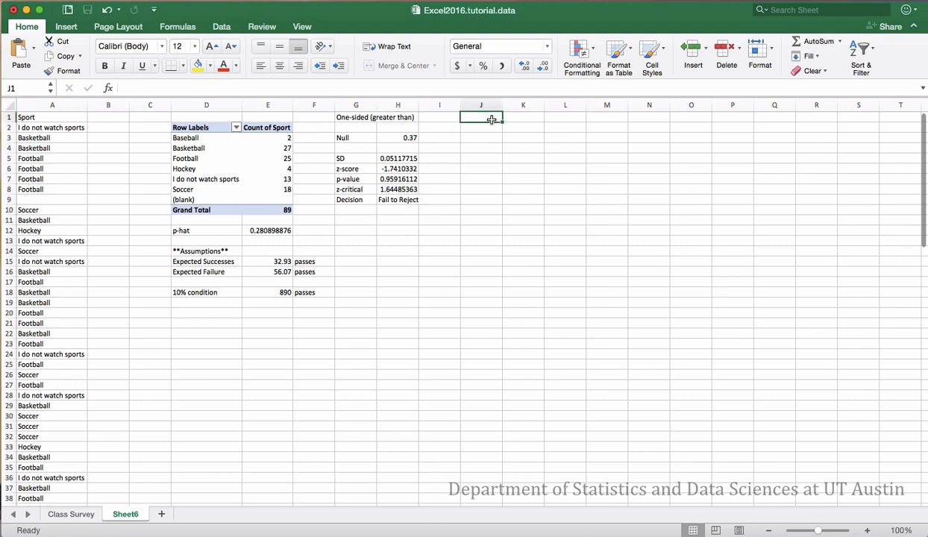
type("One")
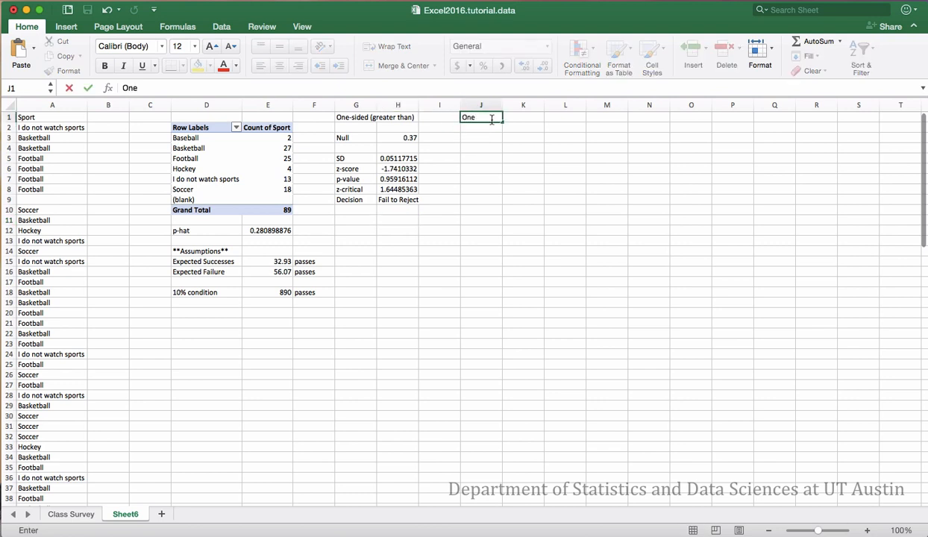
type("-sided (less than)")
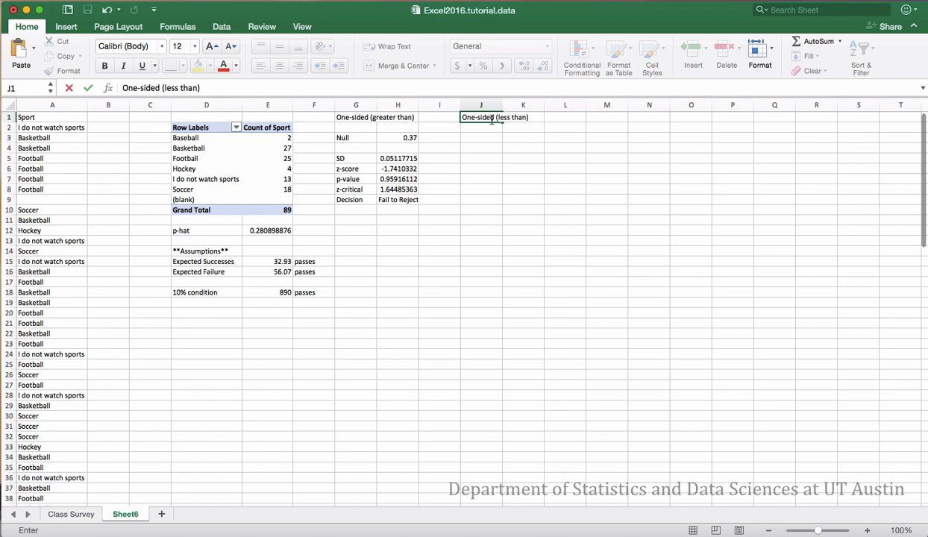
key("Return")
key("Return")
Label cell J3 "Null" and enter the null proportion 0.37 in K3
type("Null")
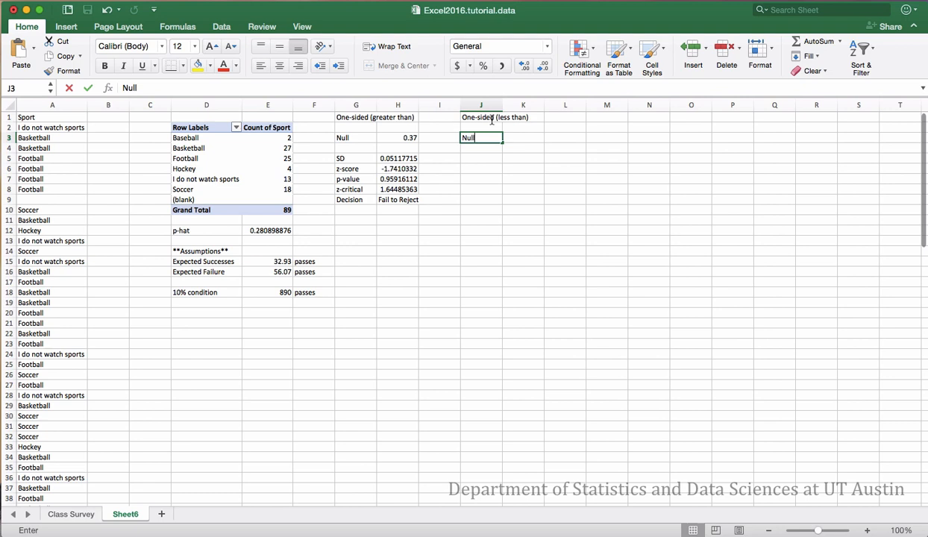
key("Tab")
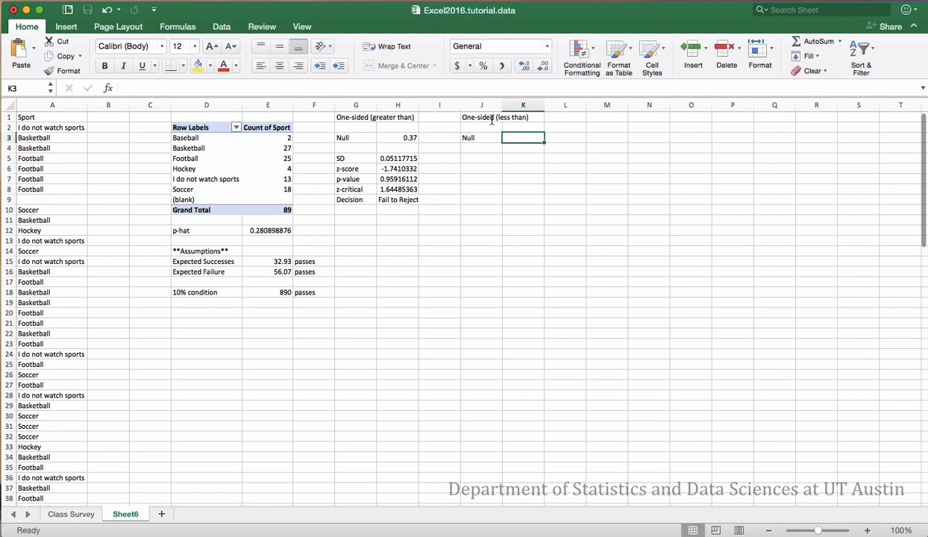
type("0.37")
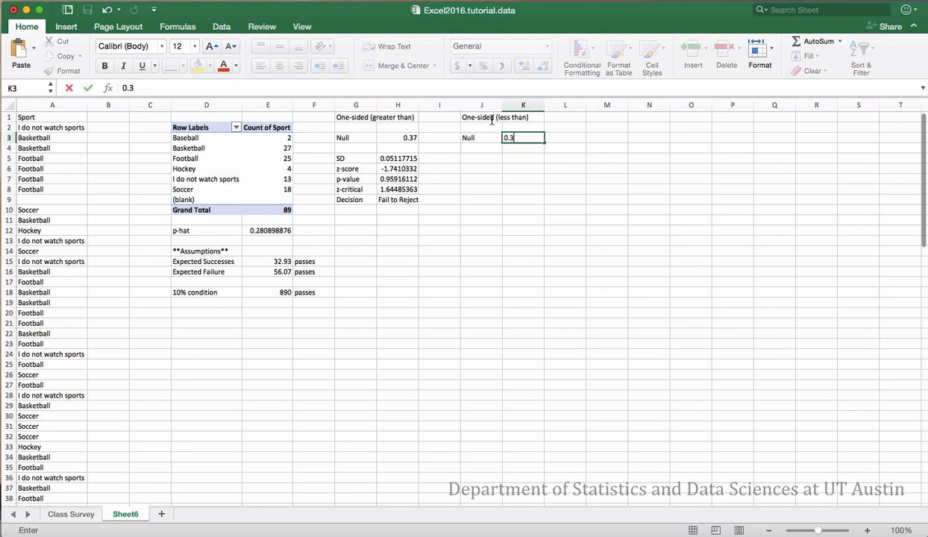
key("Return")
key("Return")
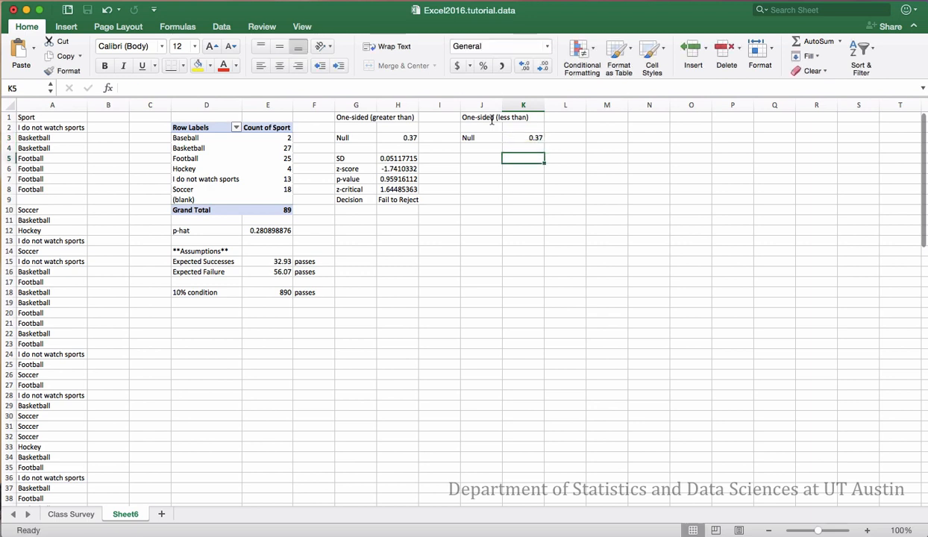
Label cell J5 "SD" and compute the standard deviation in K5 with =SQRT(K3*(1-K3)/89)
key("Left")
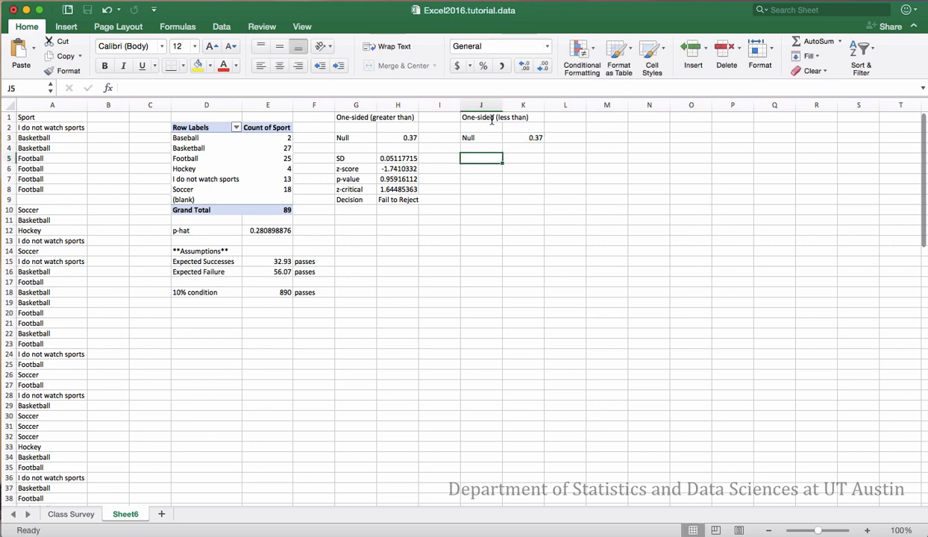
type("SD")
key("Tab")
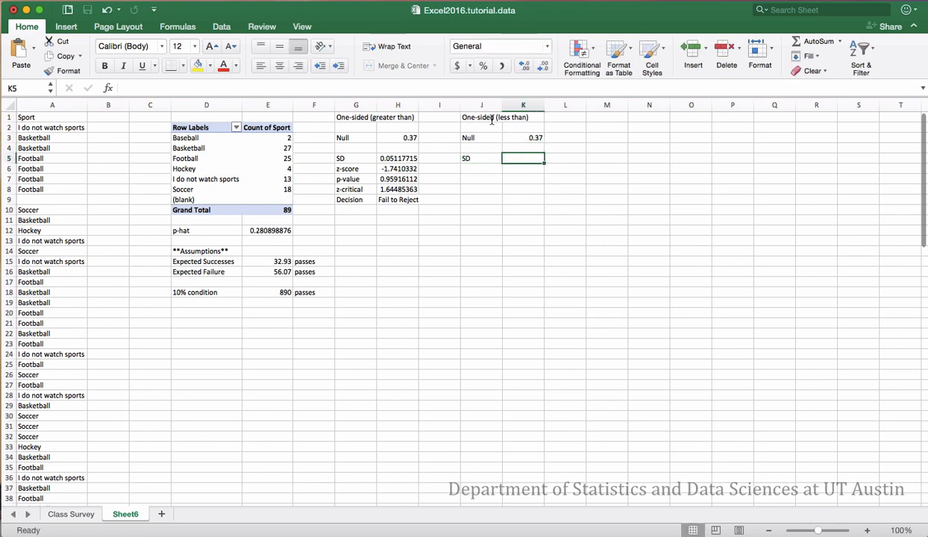
type("=sqrt(")
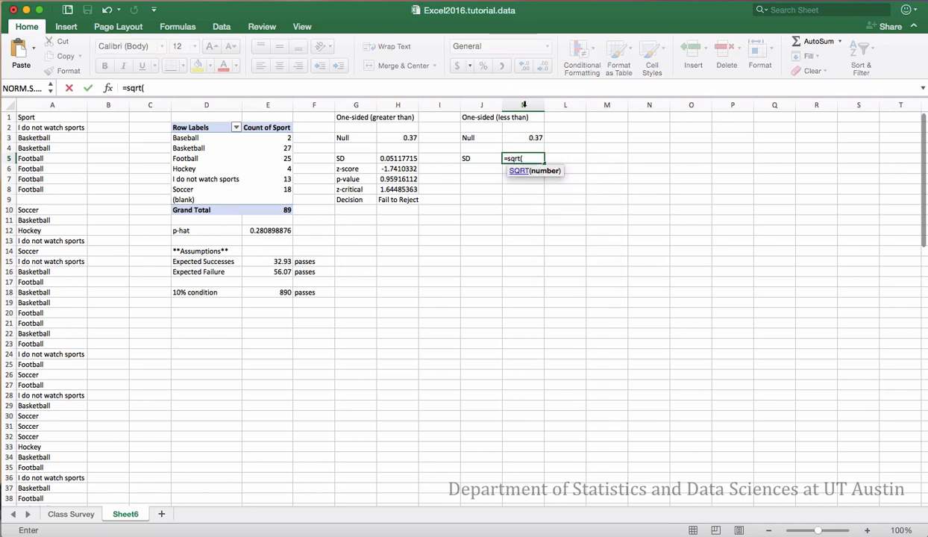
left_click(534, 139)
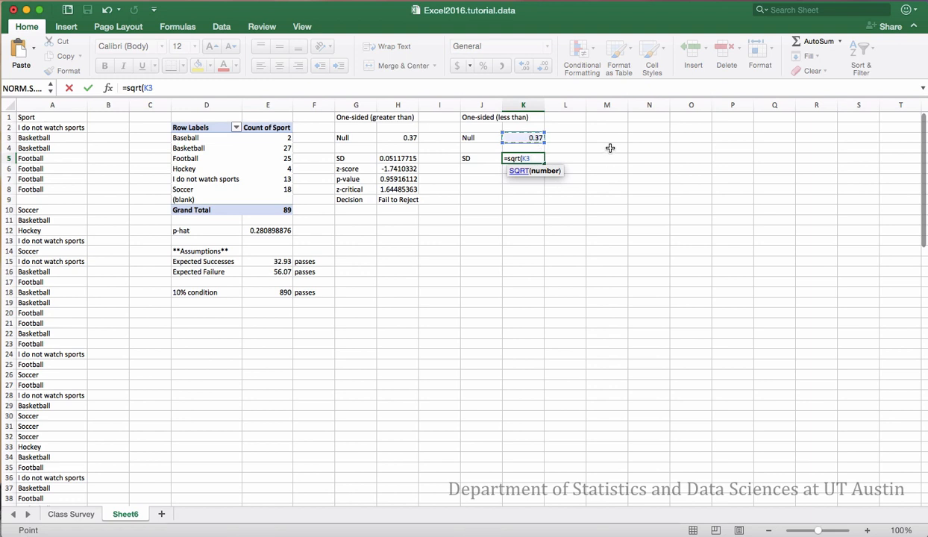
type("*(1-")
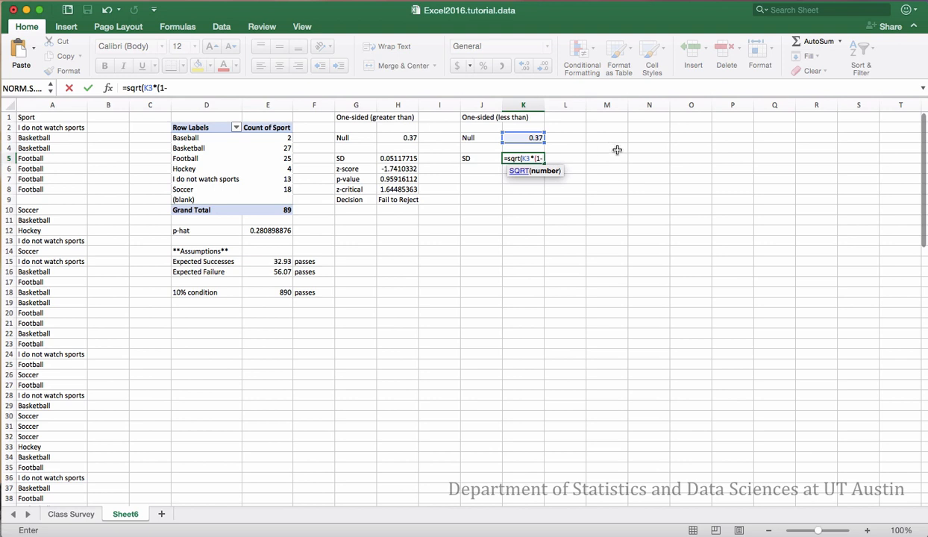
left_click(531, 137)
type(")/89")
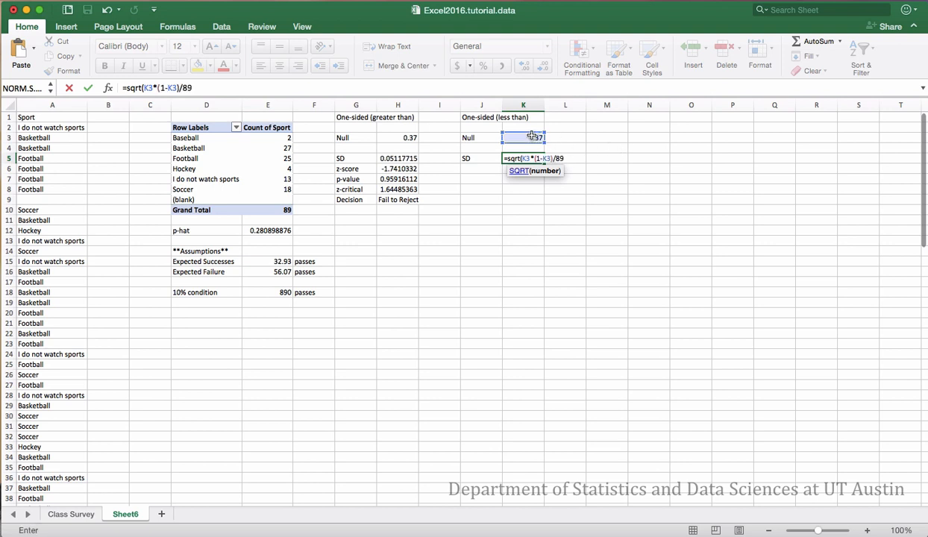
type(")")
key("Return")
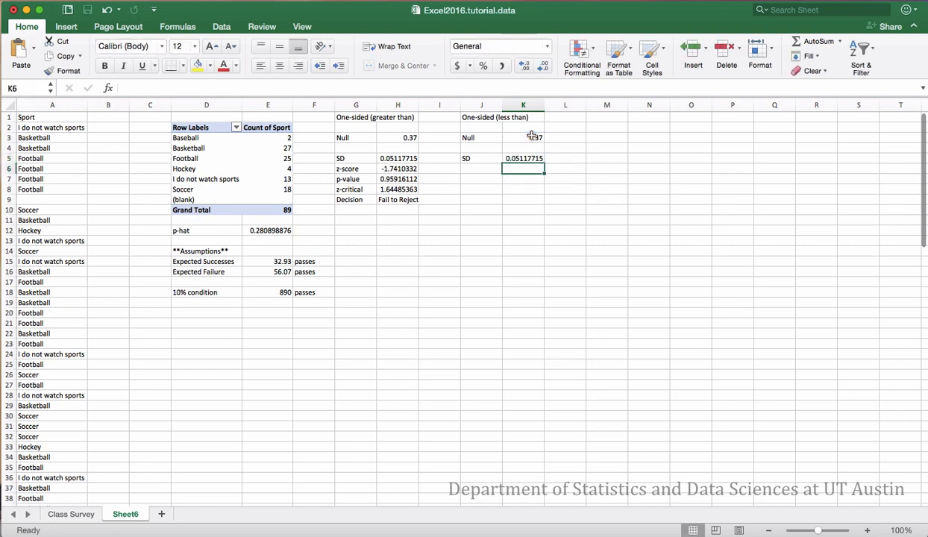
Label cell J6 "z-score" below the SD label in the less-than block
left_click(470, 168)
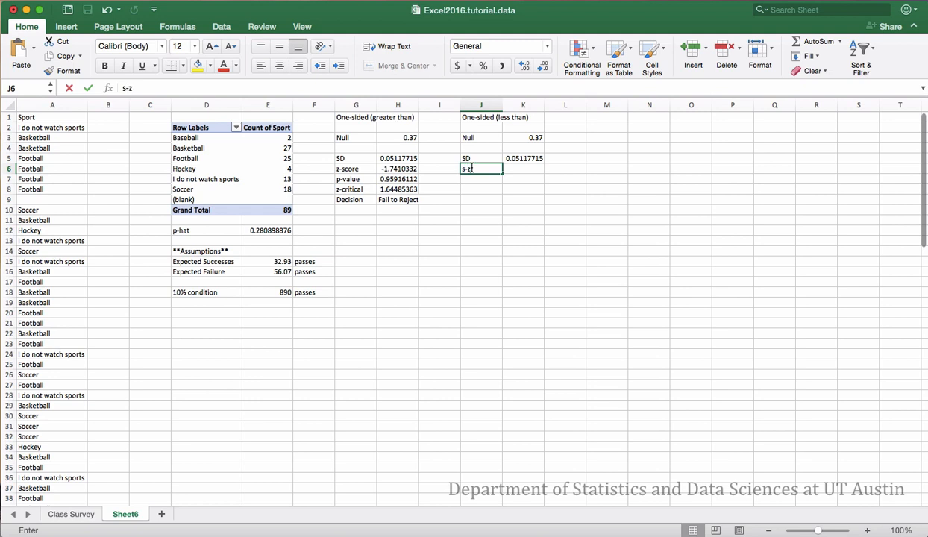
double_click(471, 169)
type("s")
key("BackSpace")
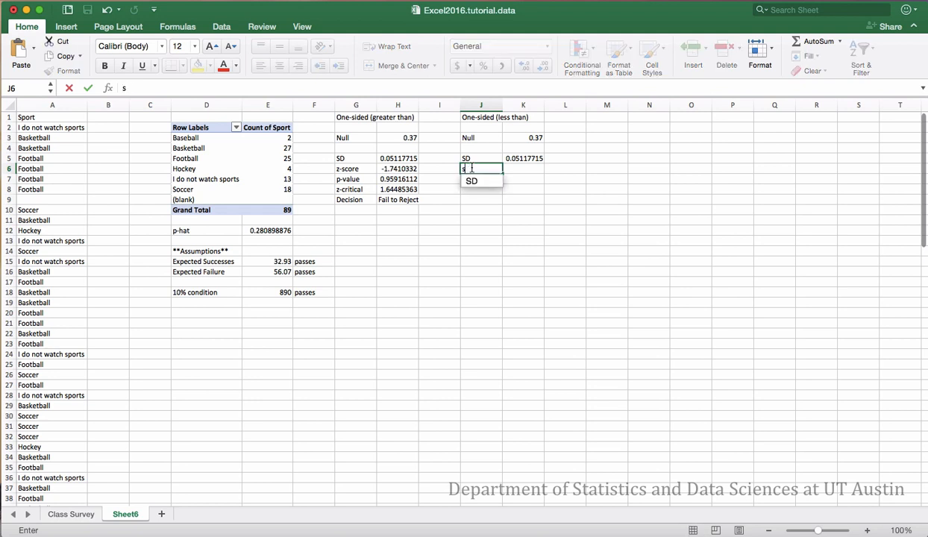
key("BackSpace")
type("z-score")
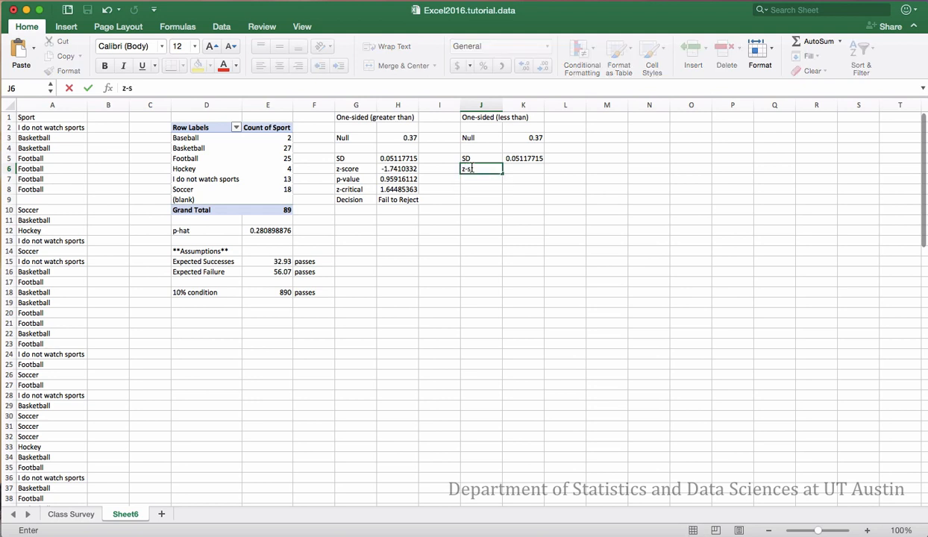
key("Tab")
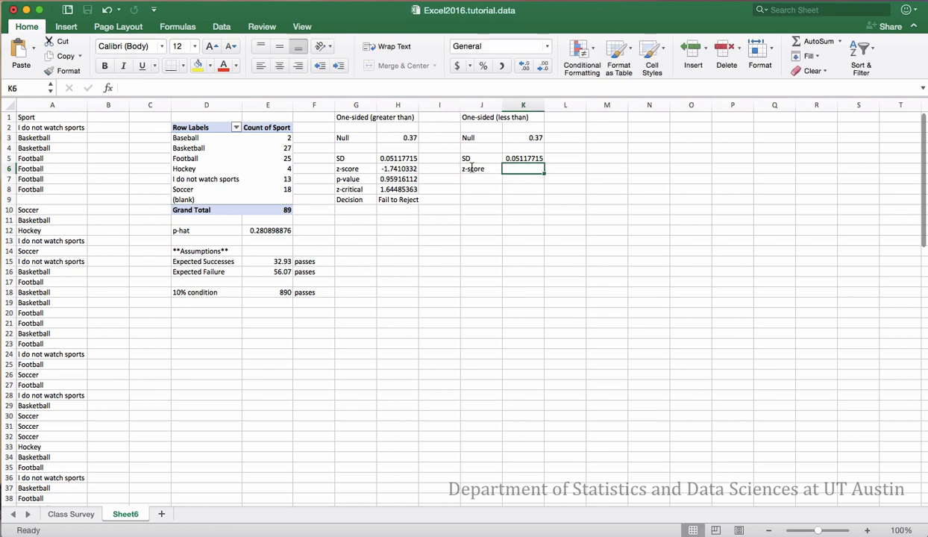
Compute the z-score for the less-than test in K6 with =(E12-K3)/K5
type("=(")
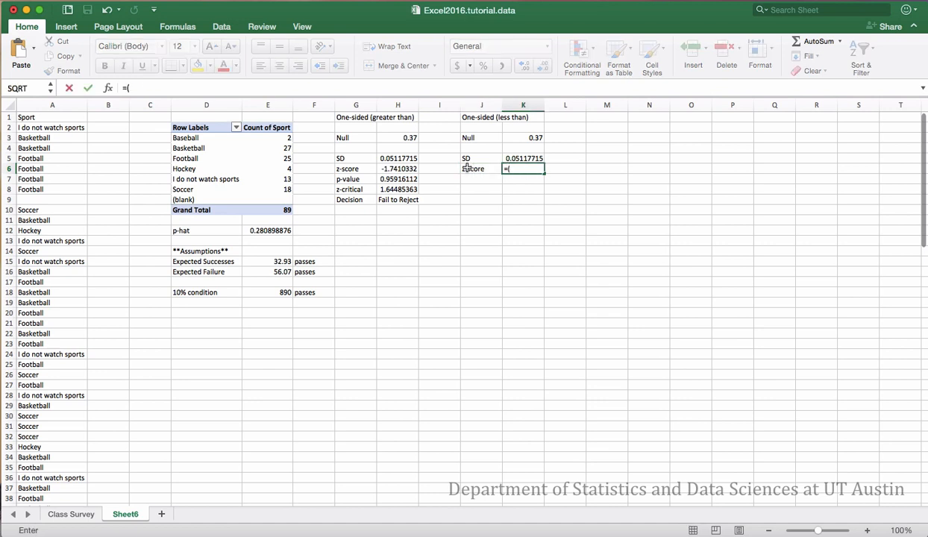
left_click(273, 232)
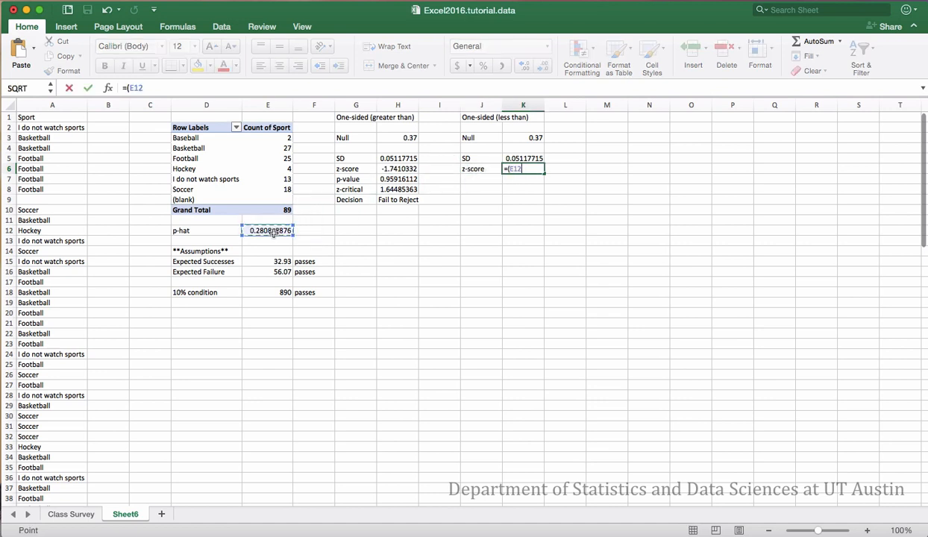
type("-")
left_click(536, 138)
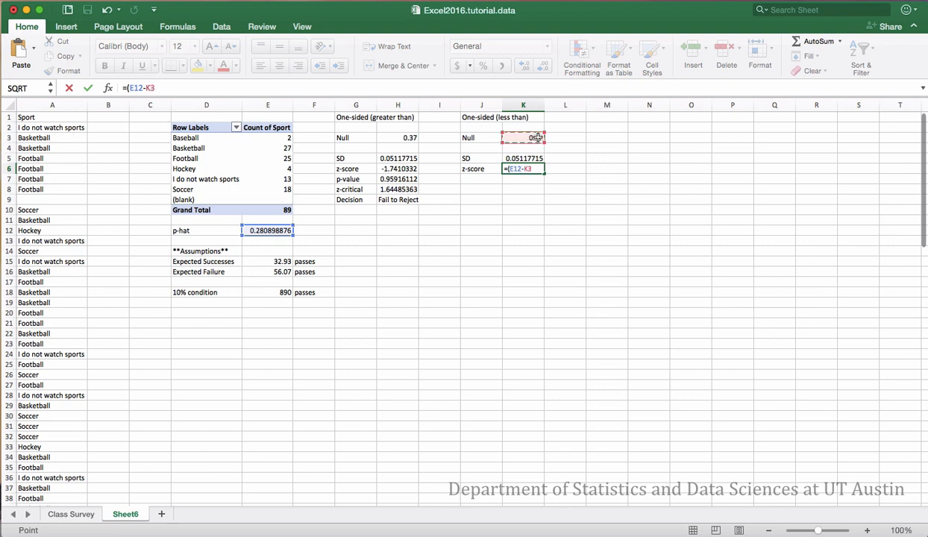
type(")/")
left_click(535, 159)
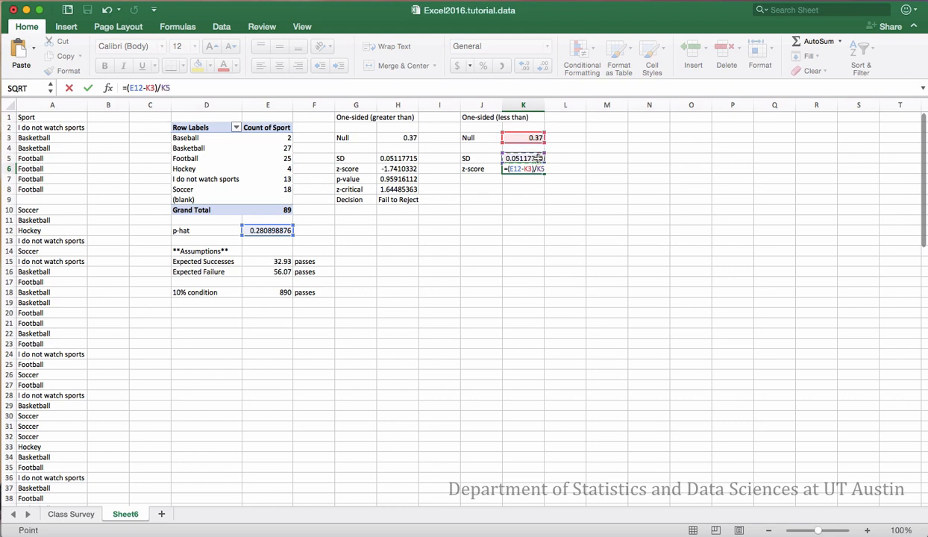
key("Return")
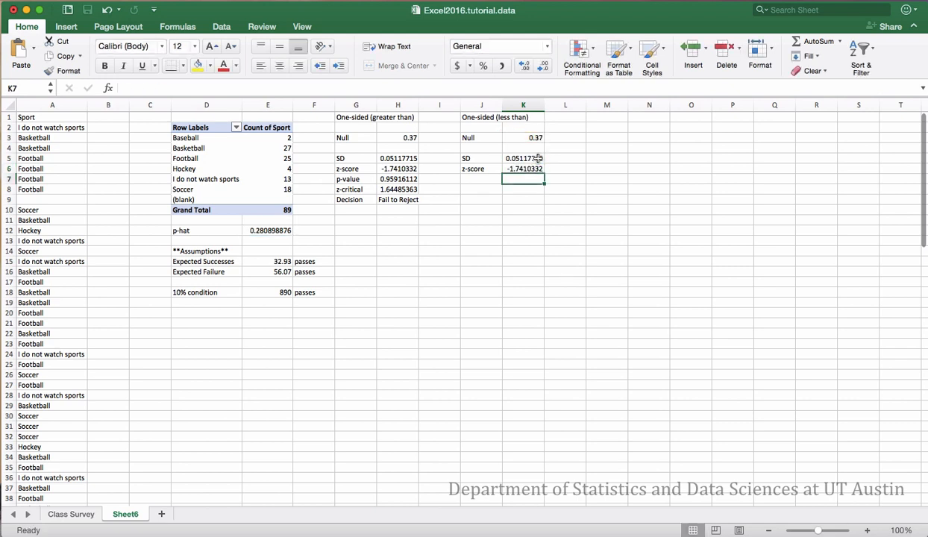
Label cell J7 "p-value" and compute the lower-tail p-value in K7 with =NORM.S.DIST(K6,TRUE)
key("Left")
type("p-value")
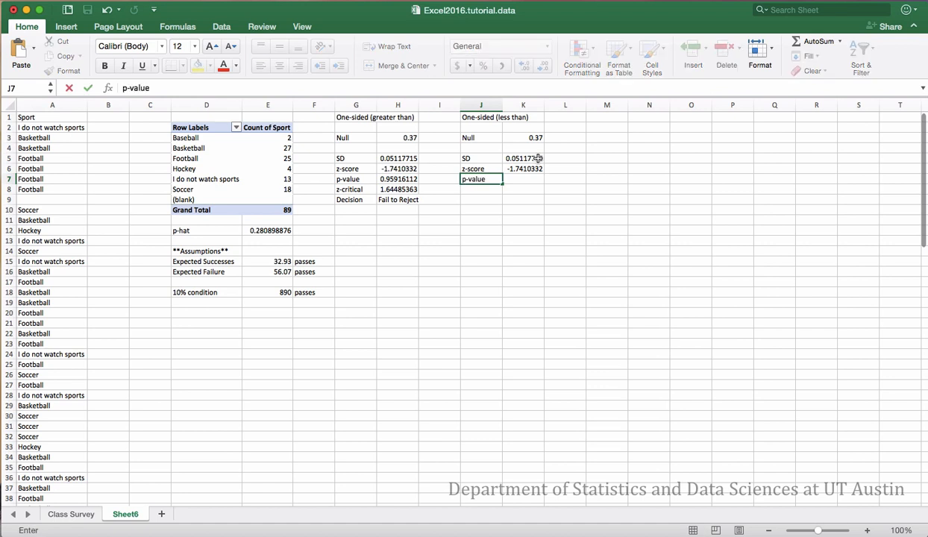
key("Tab")
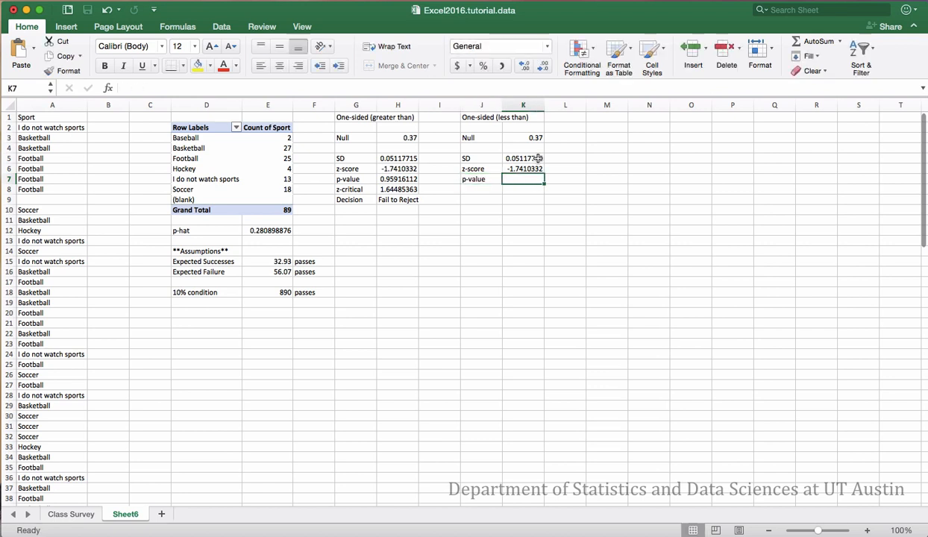
type("=")
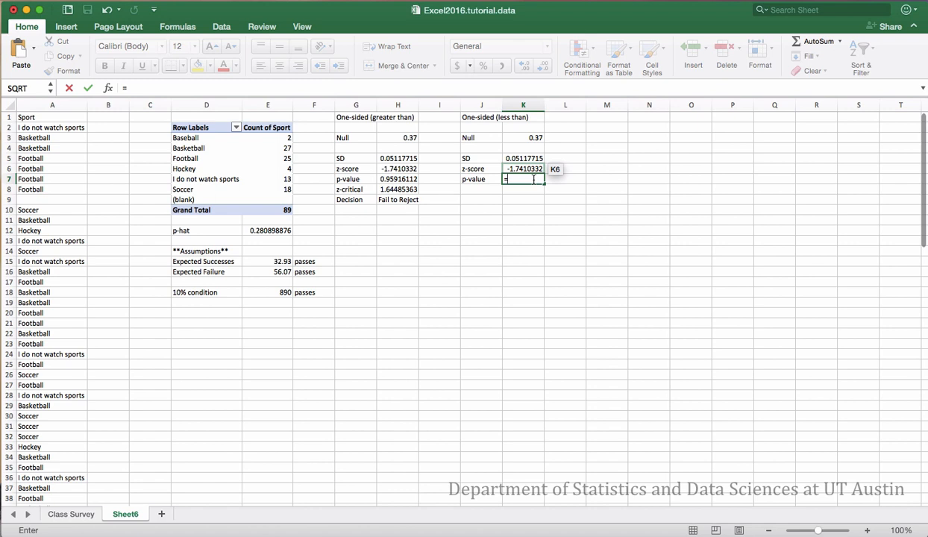
type("nor")
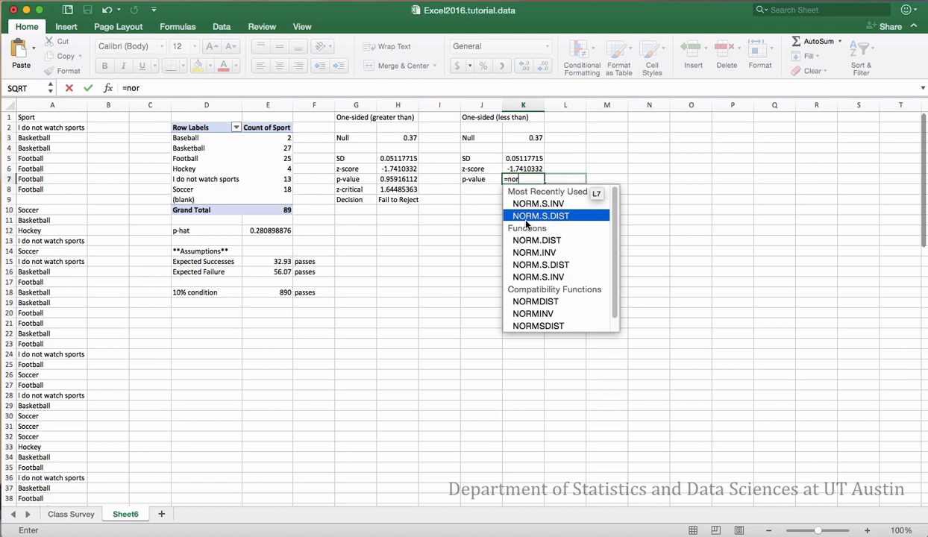
double_click(549, 217)
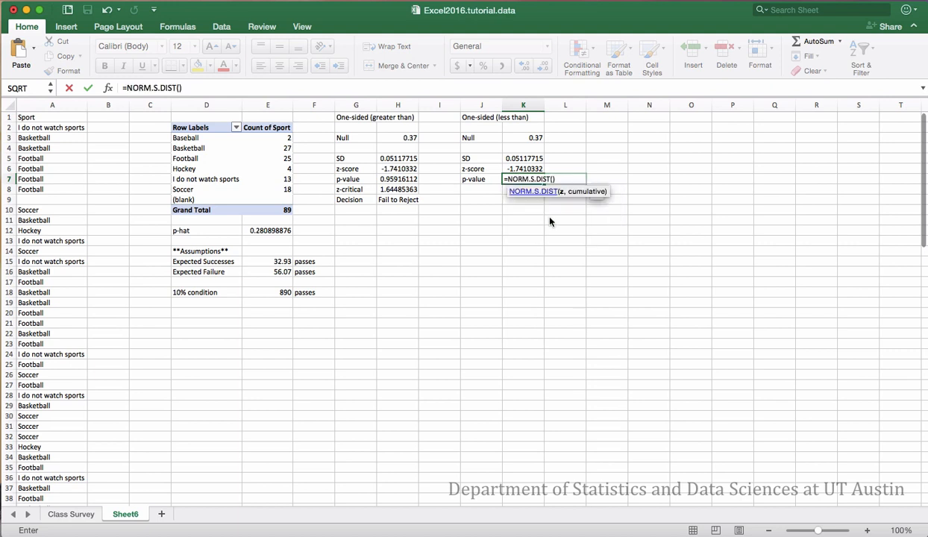
left_click(517, 170)
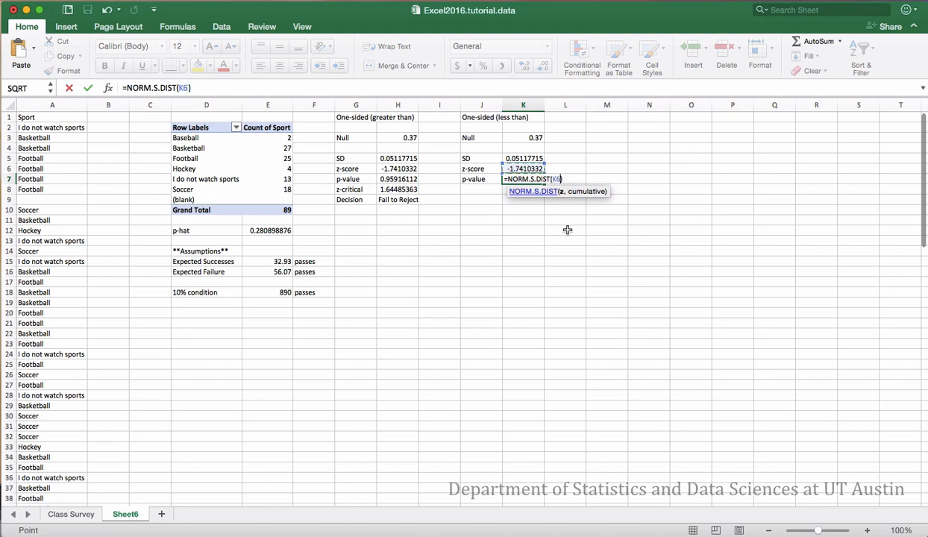
type(",TRUE")
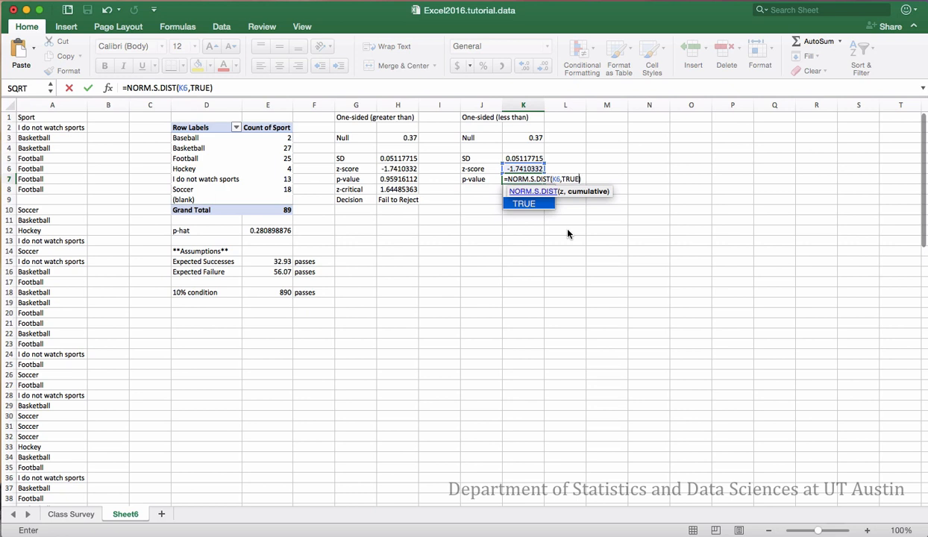
key("Return")
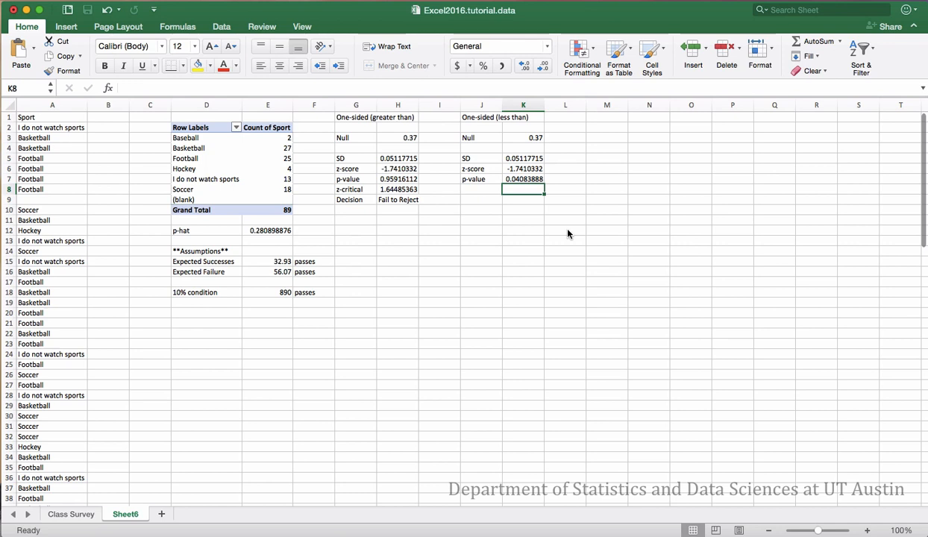
Label cell J8 "z-critical" below the p-value label in the less-than block
key("Left")
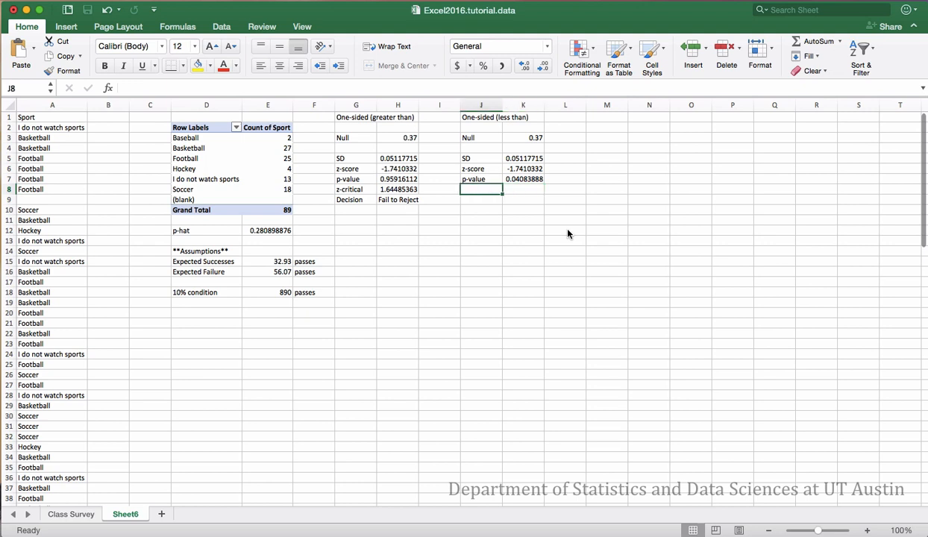
type("z-cr")
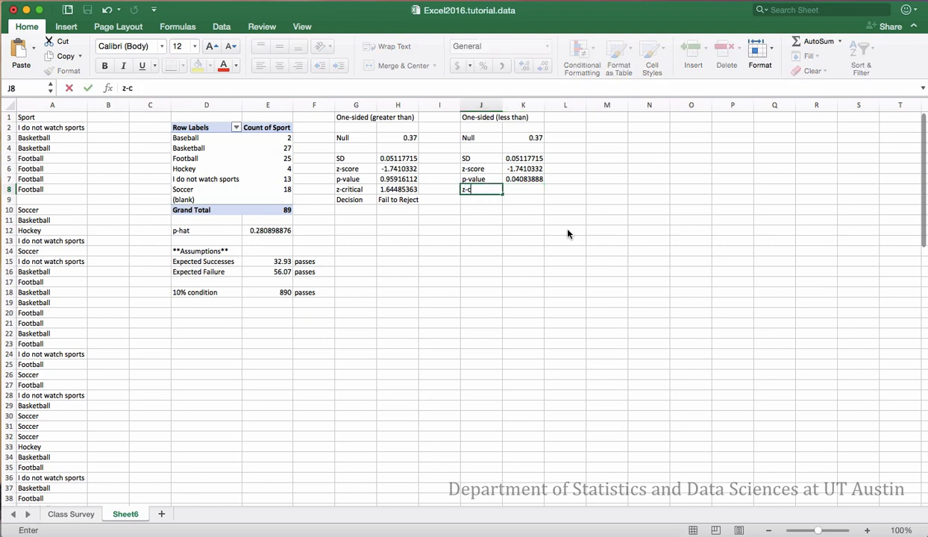
key("BackSpace")
type("ritival")
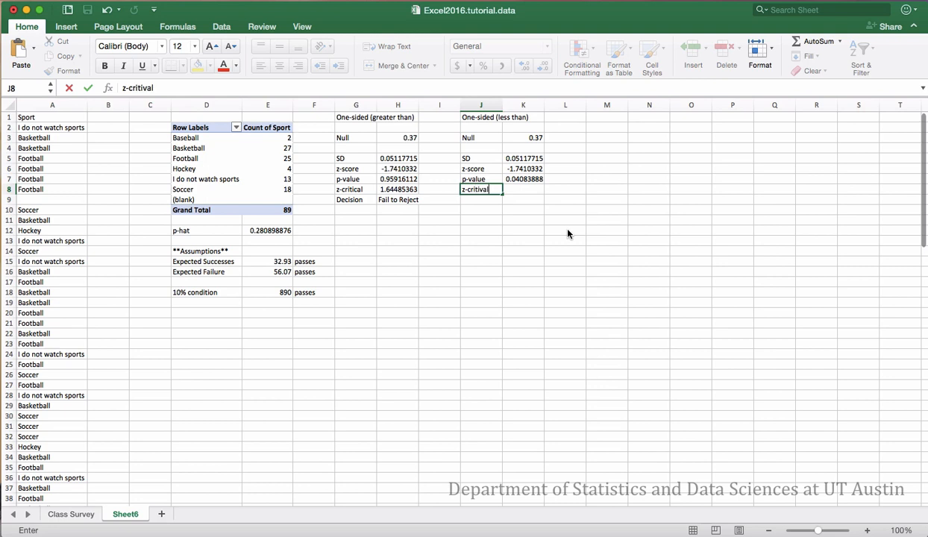
key("BackSpace")
key("BackSpace")
key("BackSpace")
type("cal")
Compute the lower-tail critical z-value in K8 with =NORM.S.INV(0.05)
key("Tab")
type("=")
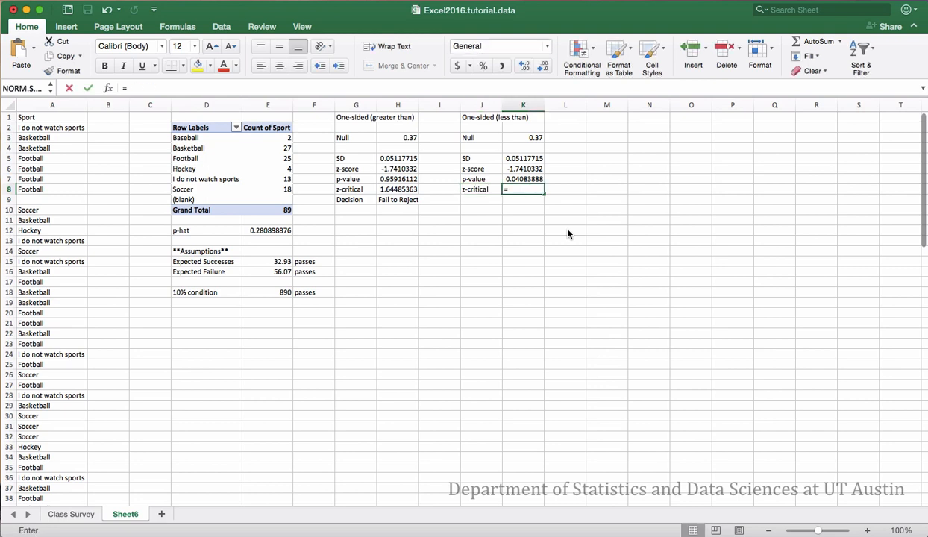
type("no")
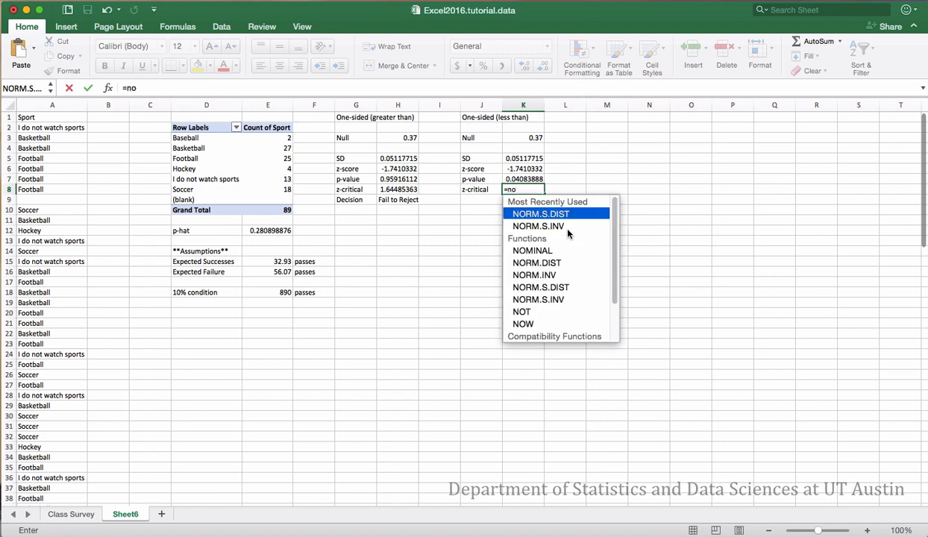
left_click(566, 230)
double_click(570, 229)
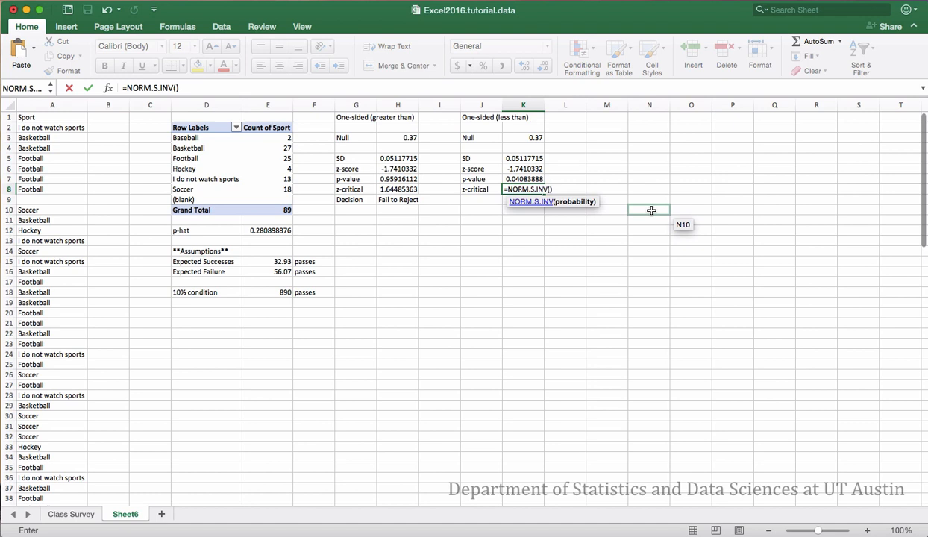
type("0.05")
key("Return")
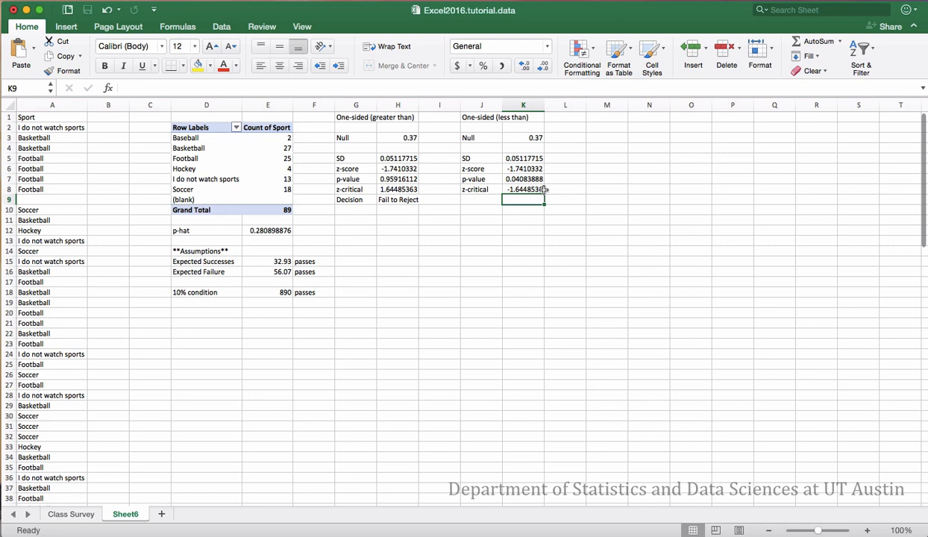
Label cell J9 "Decision" and enter the decision "Reject" in K9 for the less-than test
left_click(483, 199)
type("Dec")
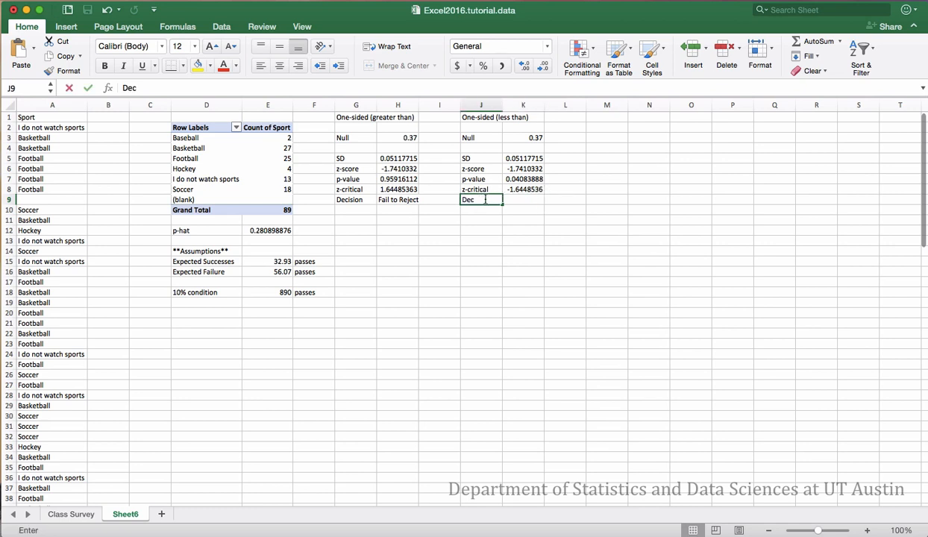
type("ision")
key("Tab")
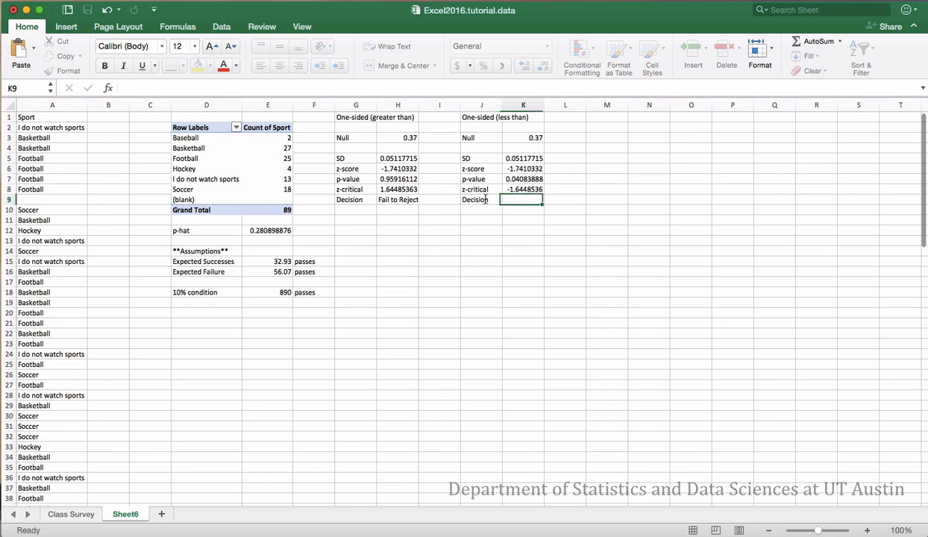
type("Reject")
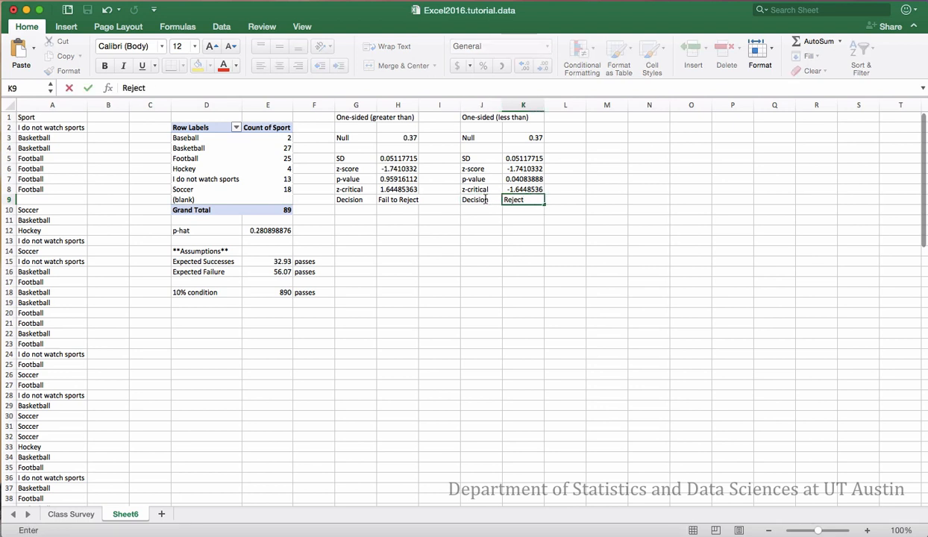
left_click(554, 203)
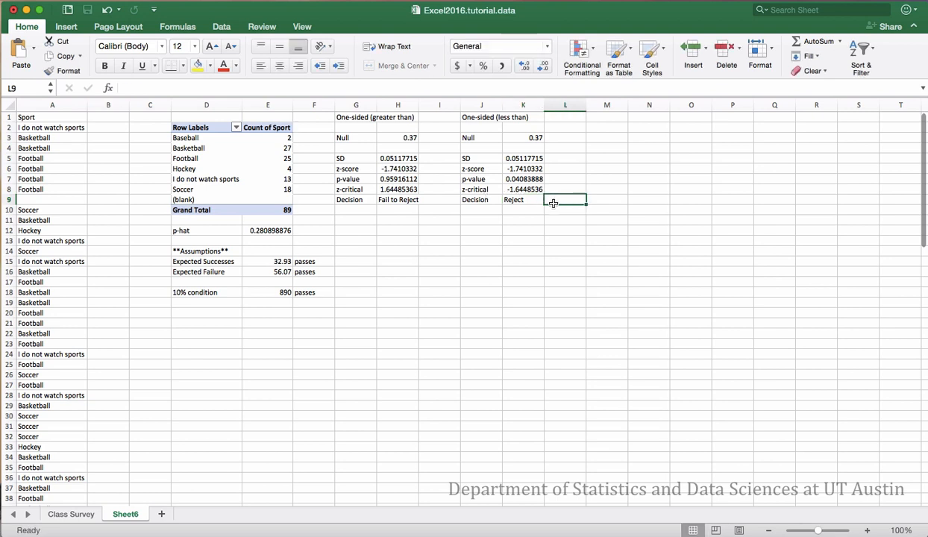
Title a third test block "Two-sided" in cell M1
left_click(604, 119)
type("Two")
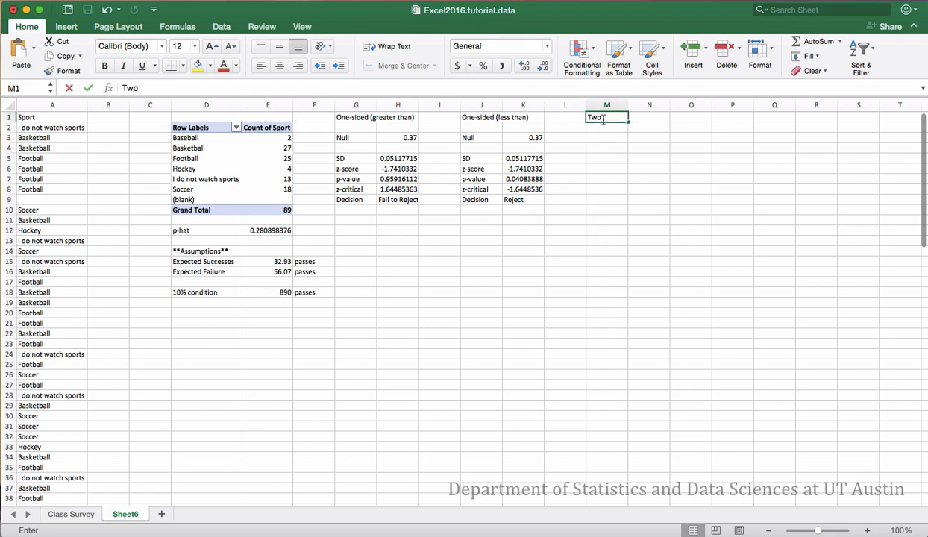
type("-sided")
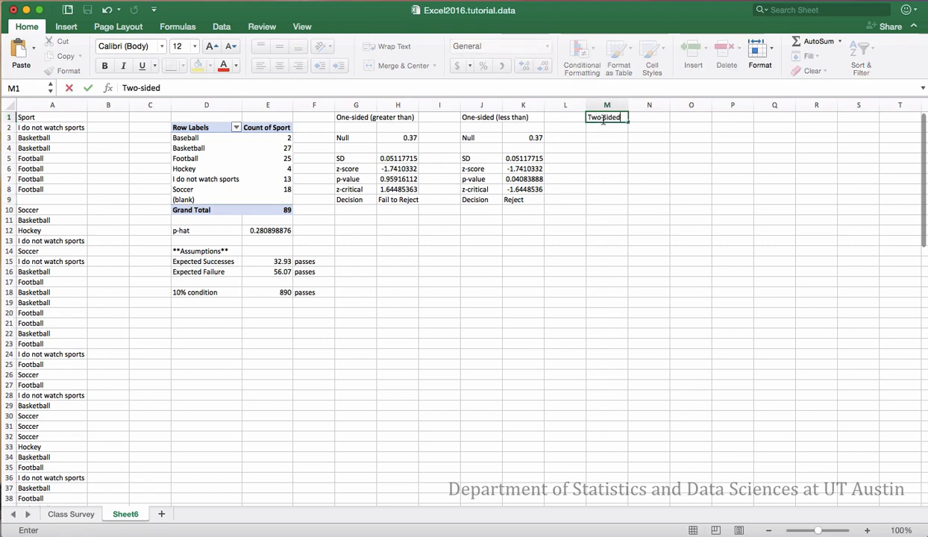
key("Return")
Label cell M3 "Null" and enter the null proportion 0.37 in N3
key("Return")
type("Null")
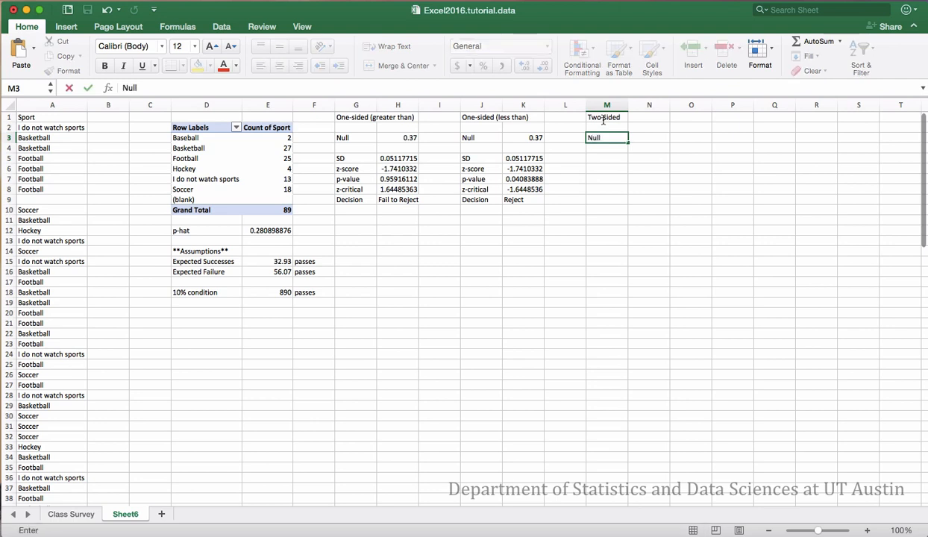
key("Tab")
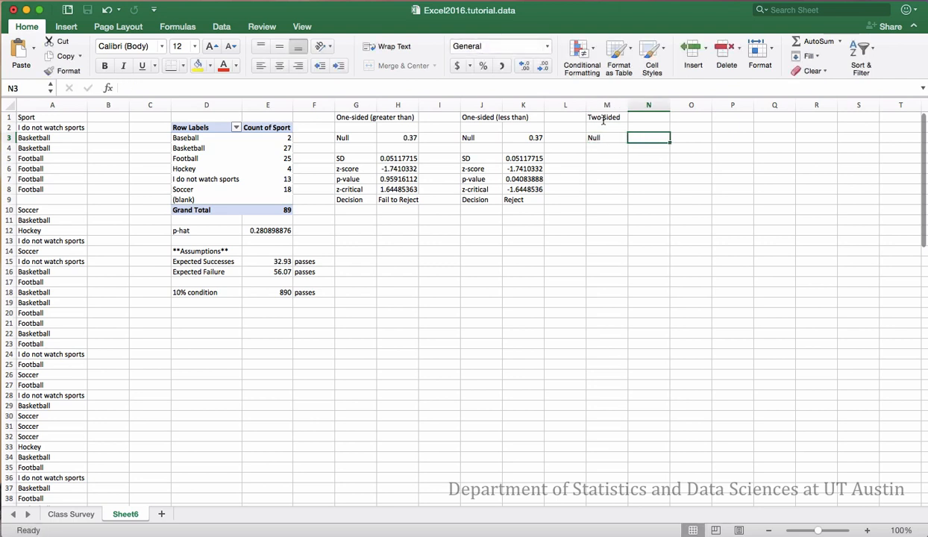
type("0.37")
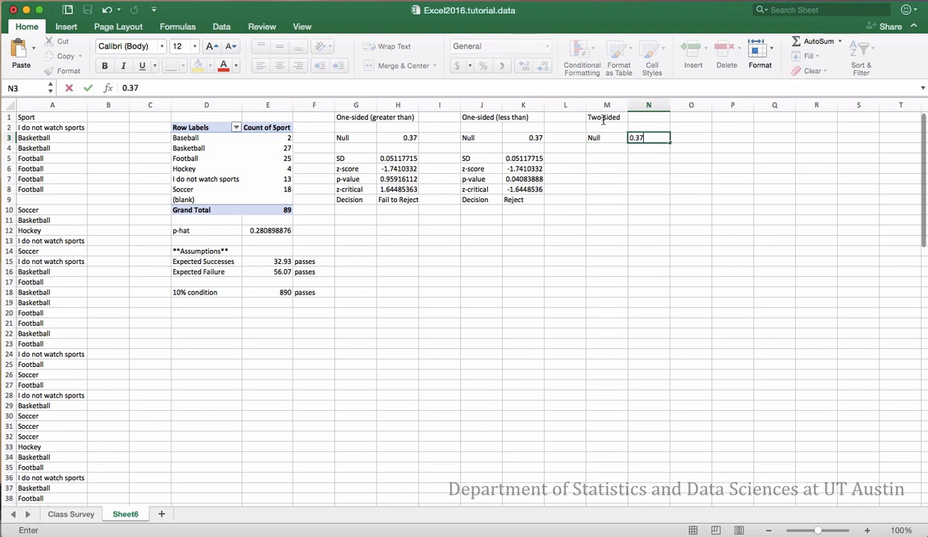
key("Return")
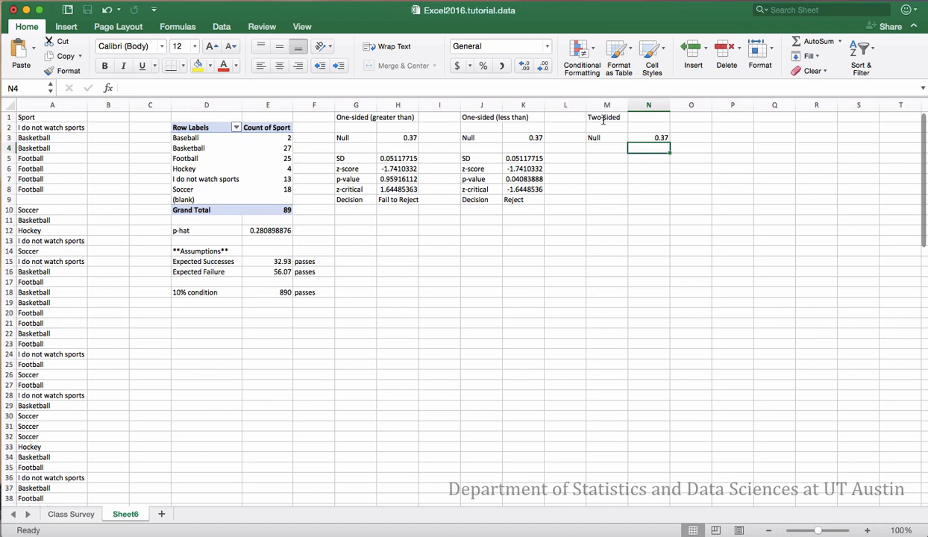
Label cell M5 "SD" and cell M6 "z-score" in the two-sided block
key("Return")
key("Left")
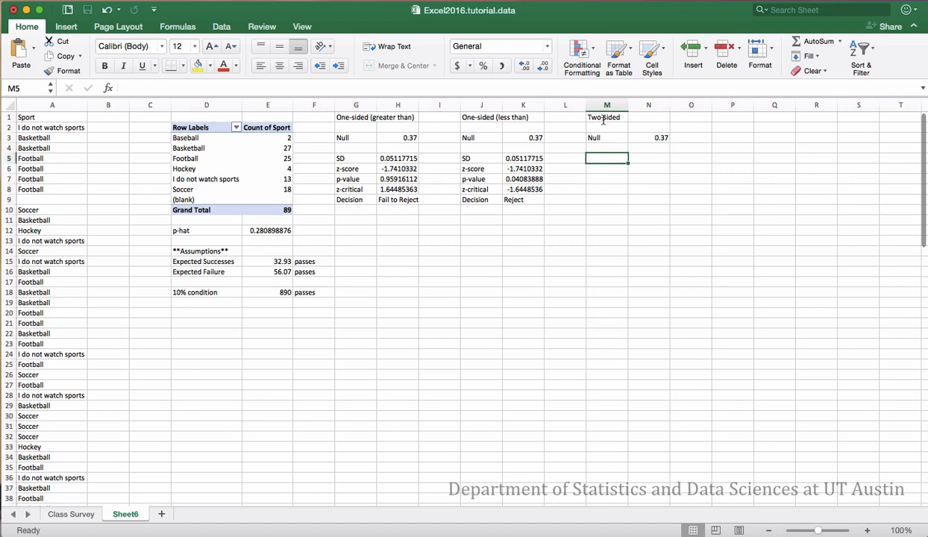
type("SD")
key("Tab")
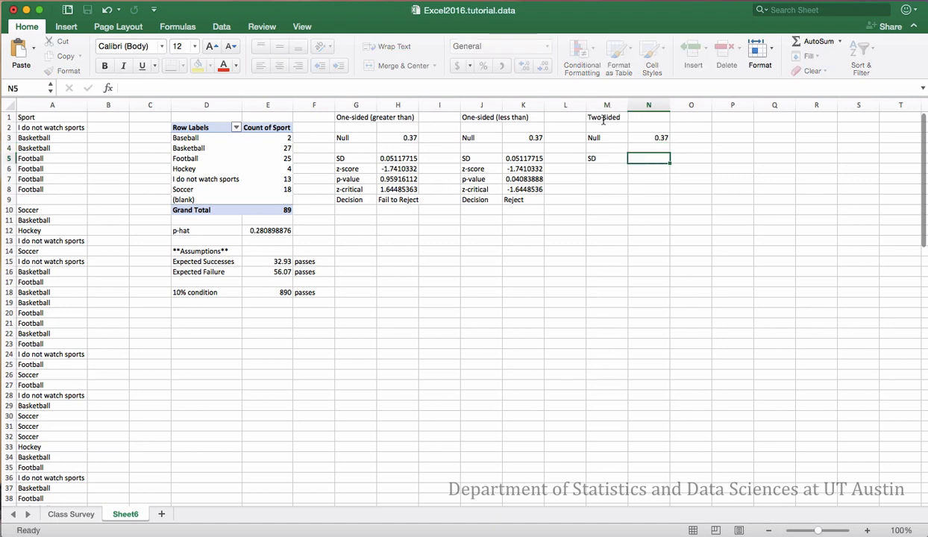
key("Return")
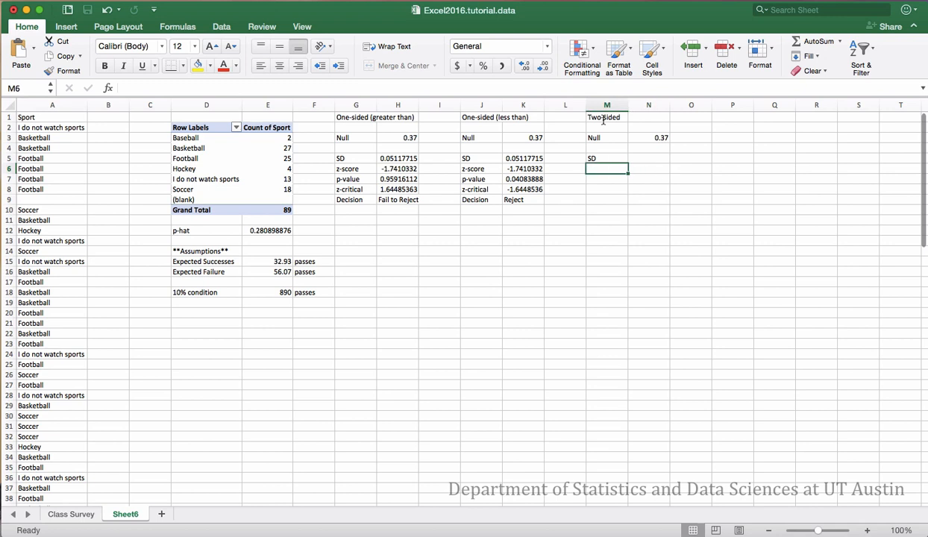
type("z-score")
key("Tab")
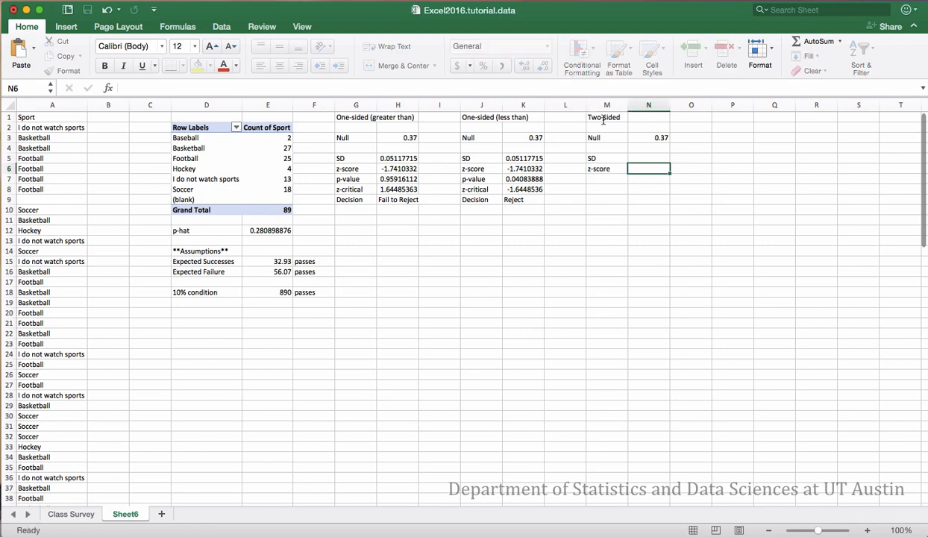
Calculate the two-sided test's SD in N5 with the formula =SQRT(N3*(1-N3)/89)
key("Up")
type("=")
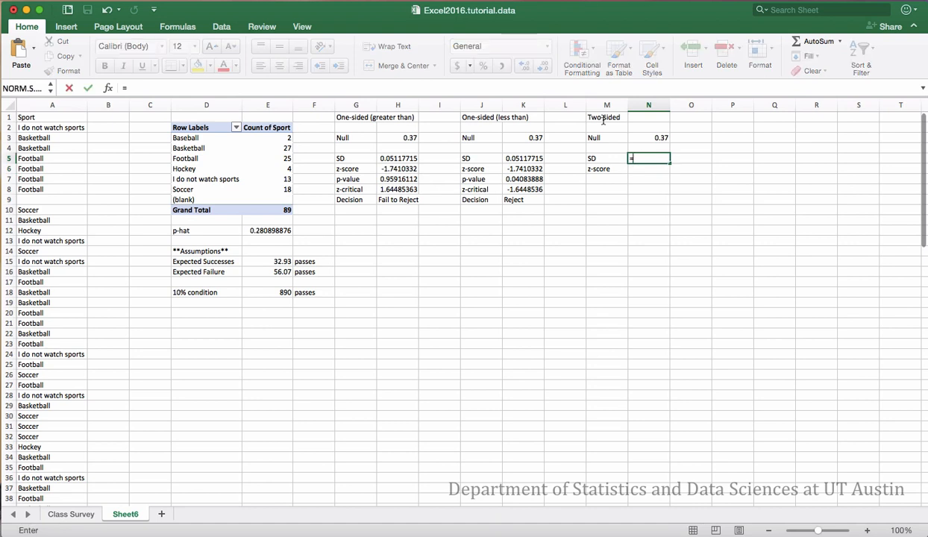
type("sqrt(")
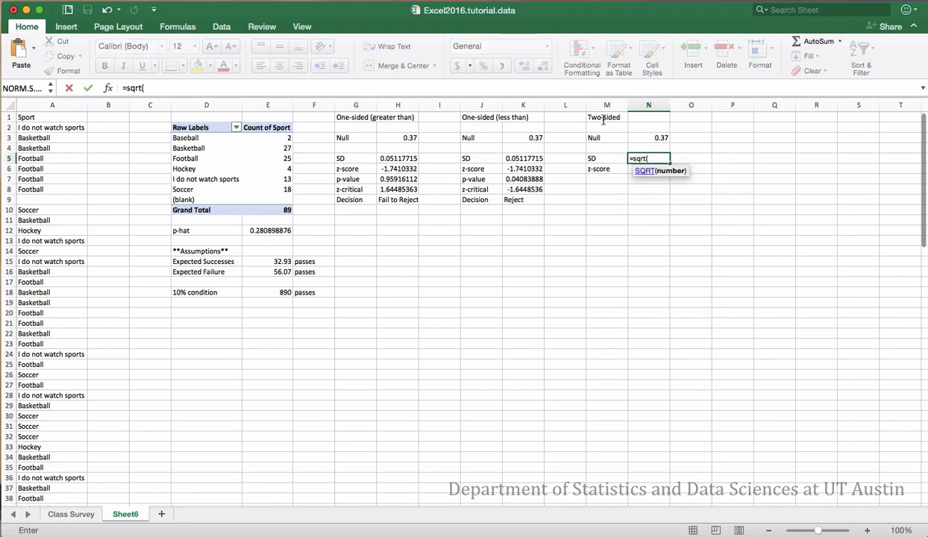
left_click(648, 138)
type("*(1-")
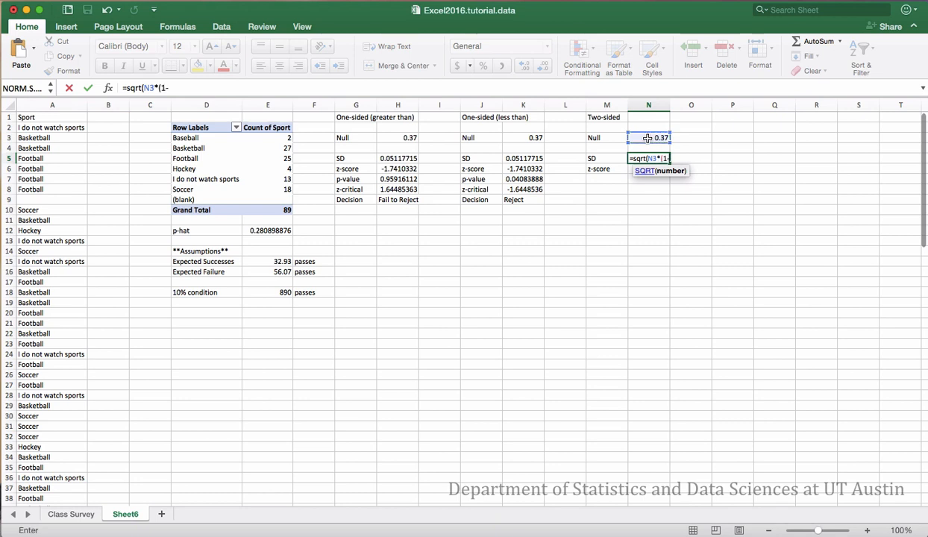
left_click(647, 138)
type(")/89)")
key("Return")
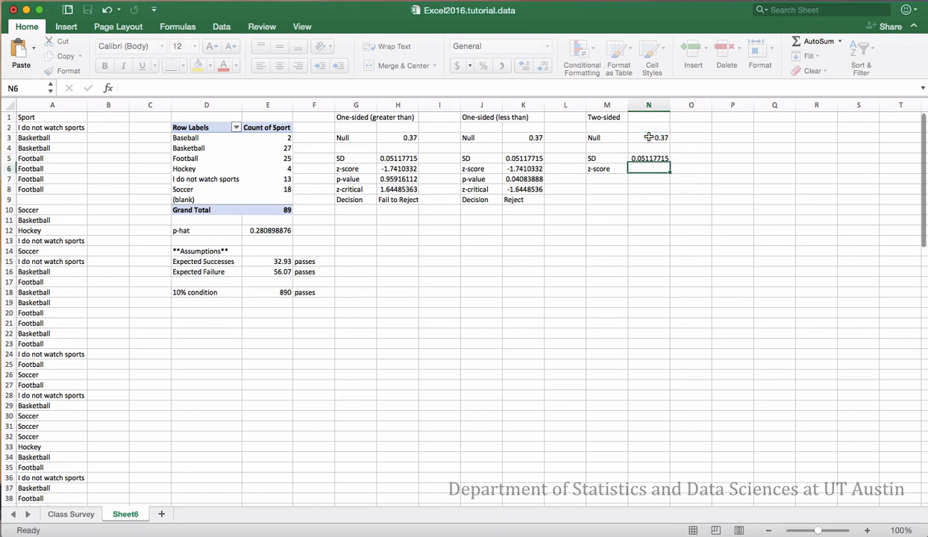
Calculate the two-sided test's z-score in N6 with the formula =(E12-N3)/N5
type("=(")
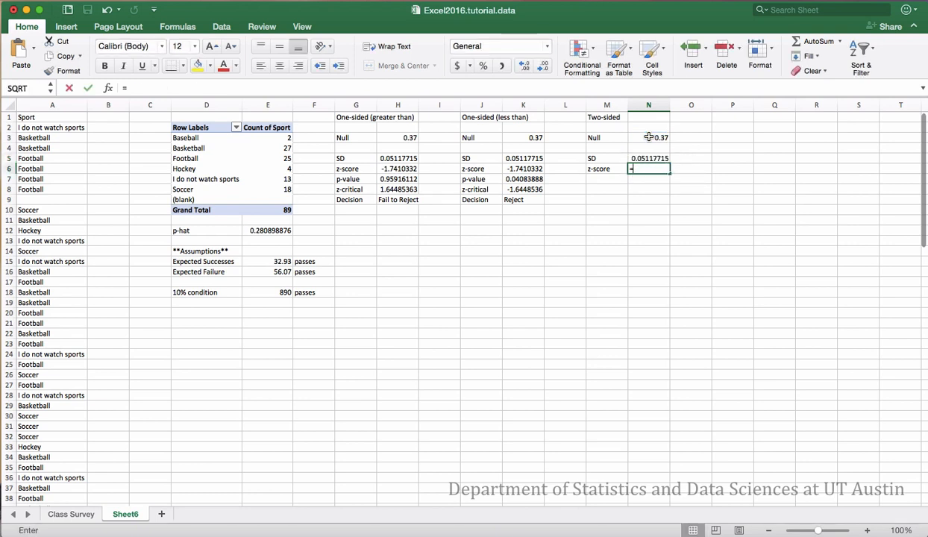
left_click(297, 230)
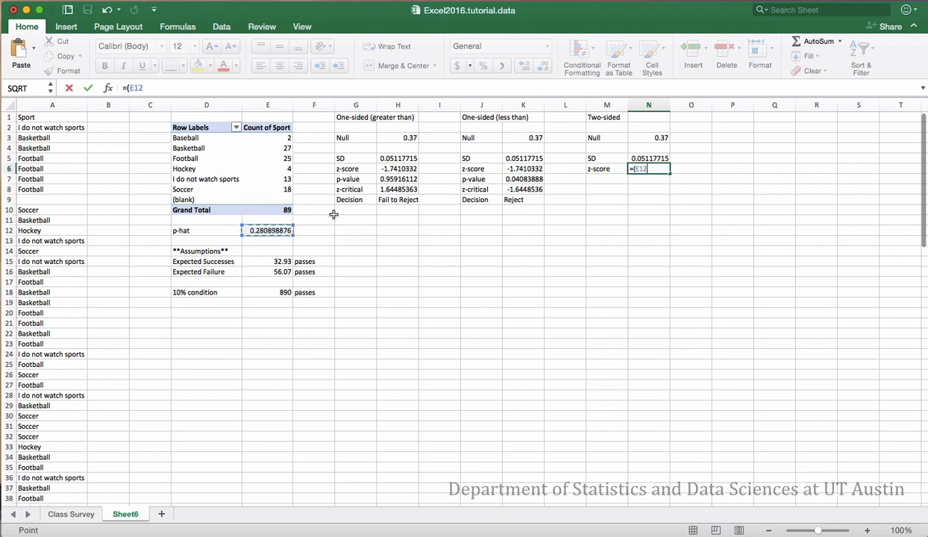
type("-")
left_click(659, 137)
type(")/")
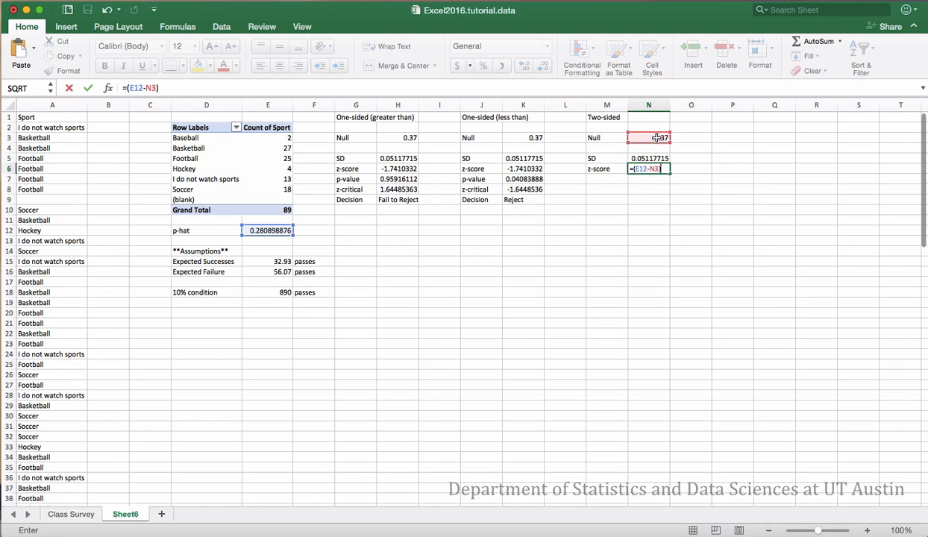
left_click(663, 159)
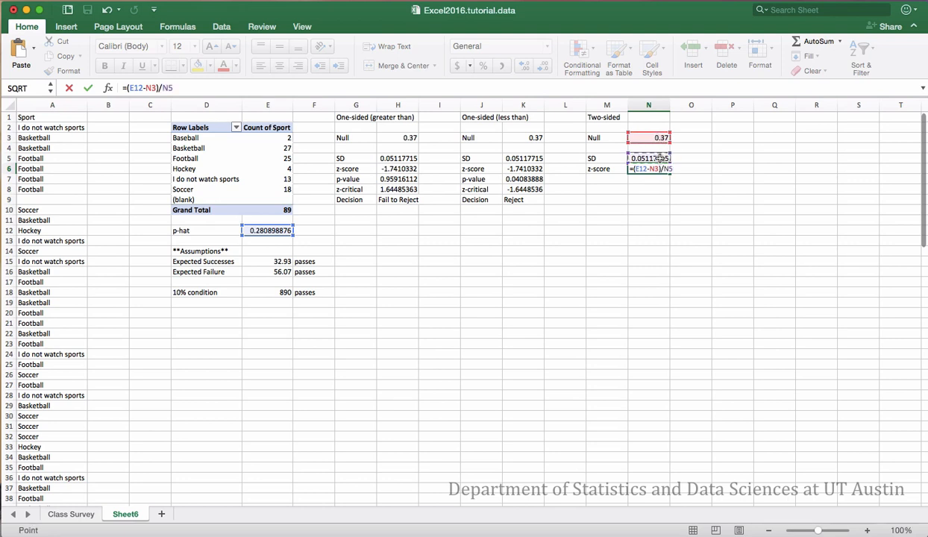
key("Return")
Label cell M7 "p-value" and calculate the two-sided p-value in N7 with =2*NORM.S.DIST(N6,TRUE)
key("Left")
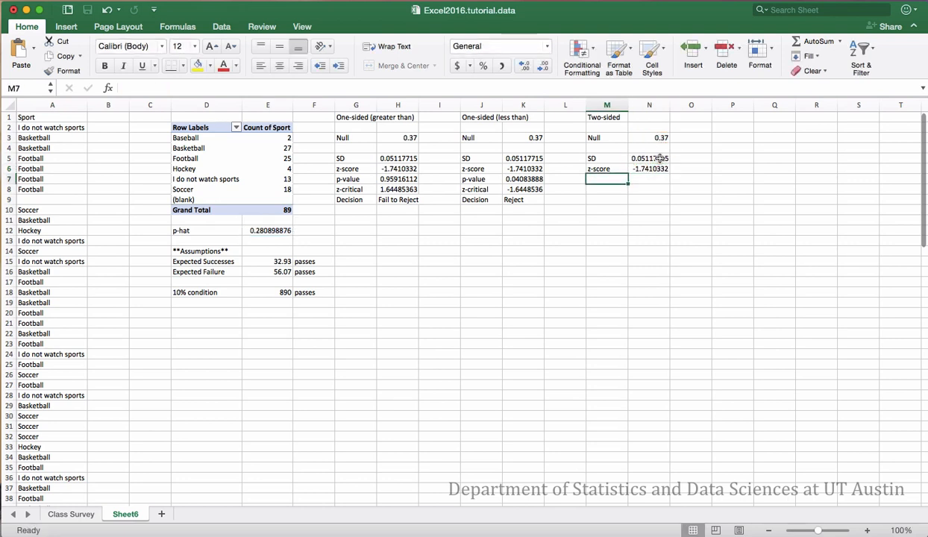
type("p-")
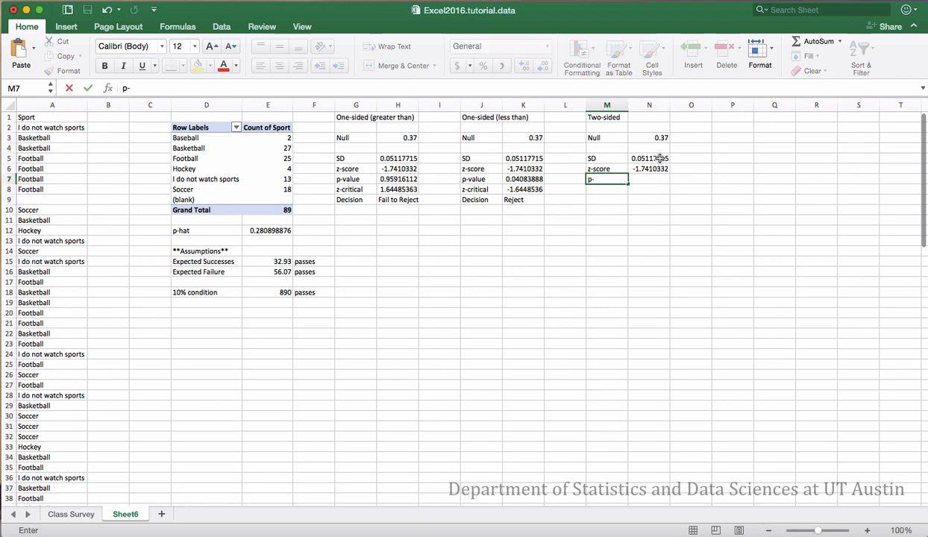
type("value")
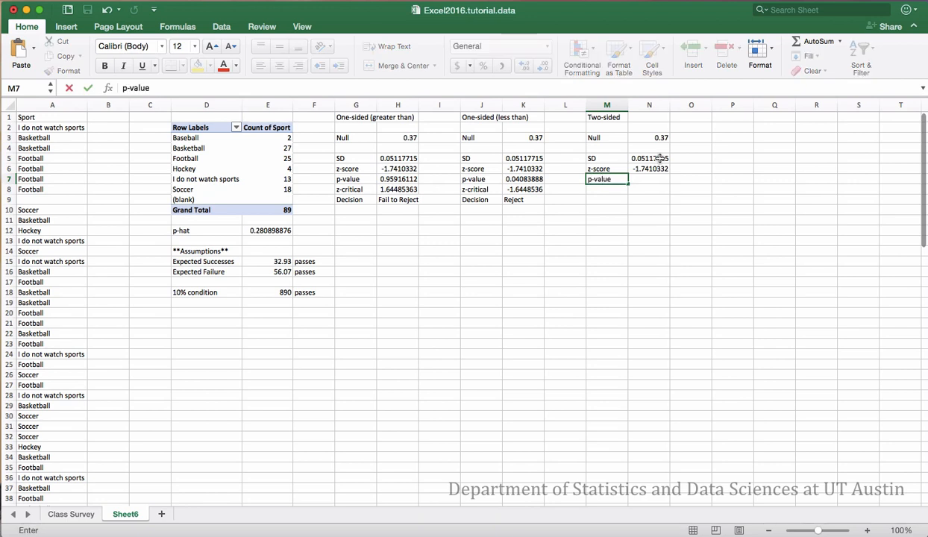
key("Tab")
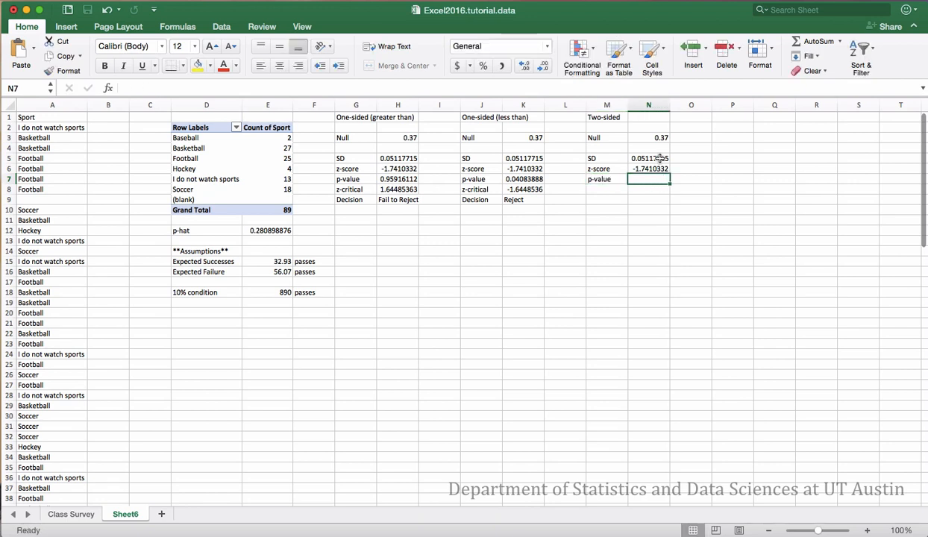
type("=")
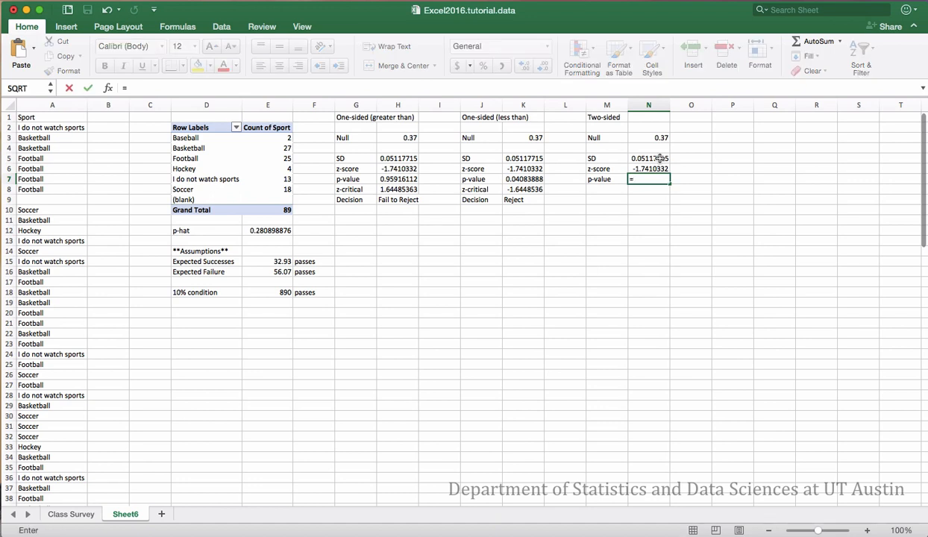
type("2")
type("*no")
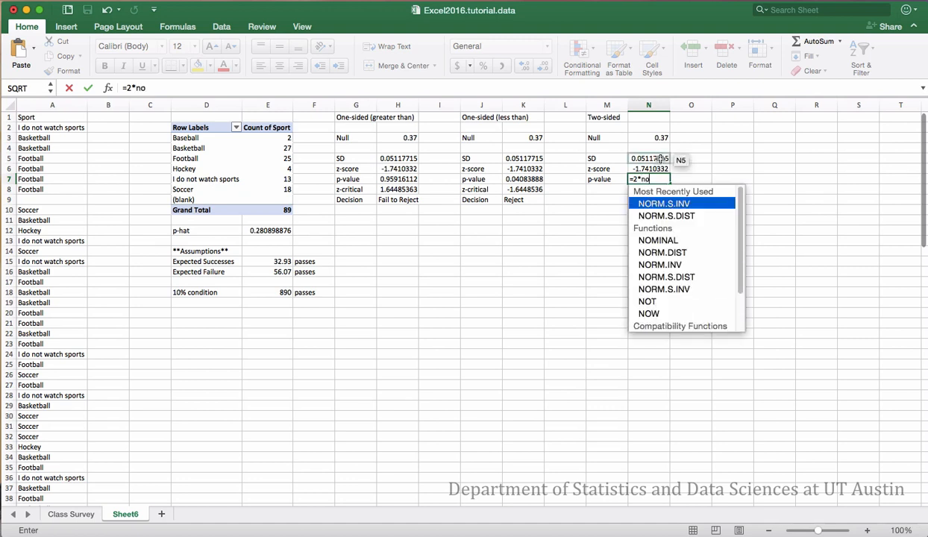
double_click(681, 216)
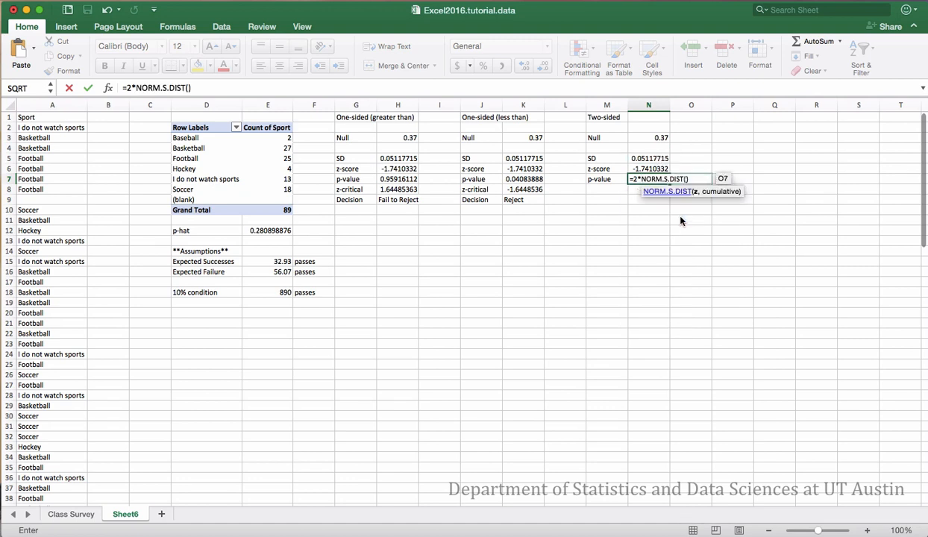
left_click(652, 169)
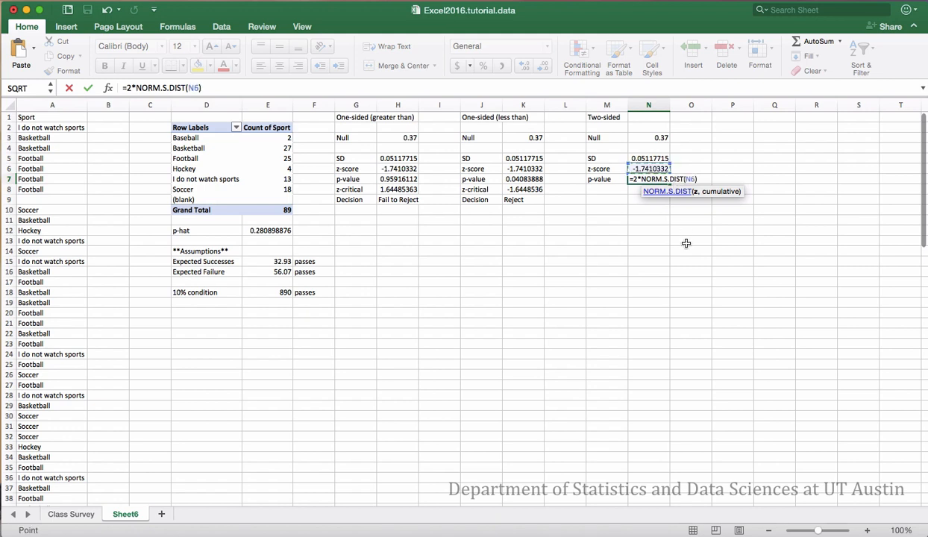
type(",TRUE")
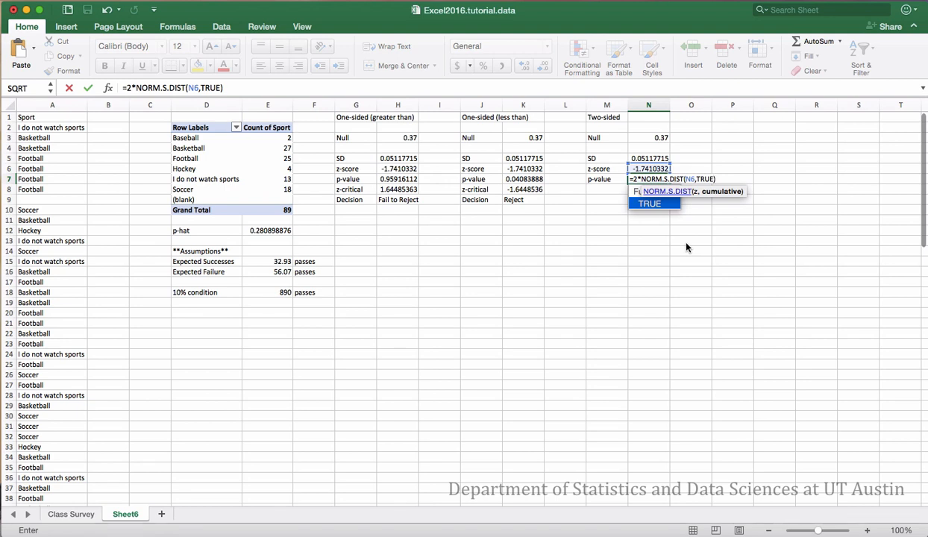
key("Return")
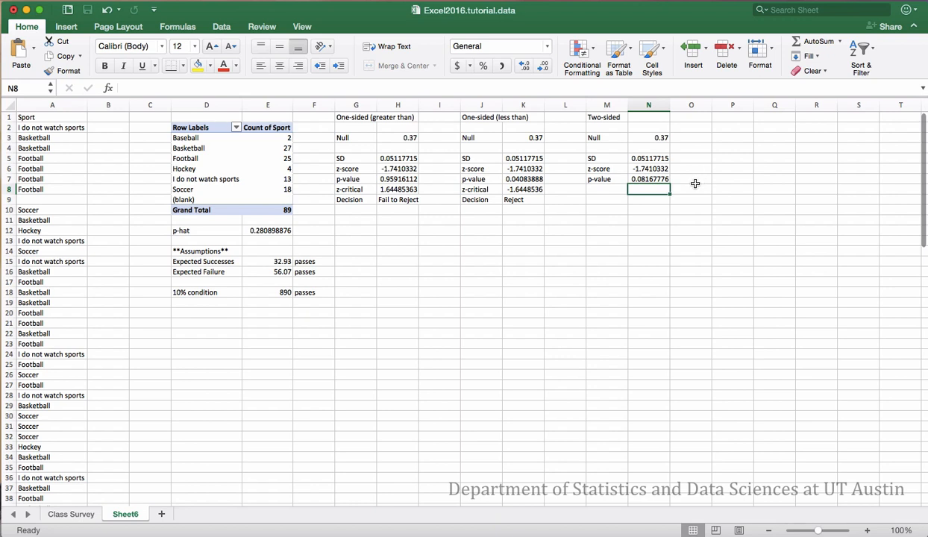
Label cell M8 "z-critical" in the two-sided block
left_click(606, 191)
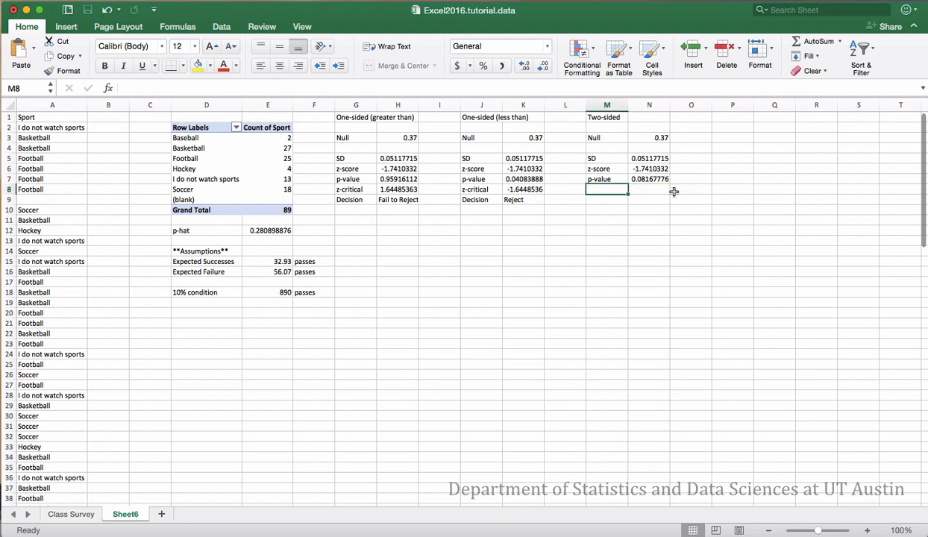
type("z")
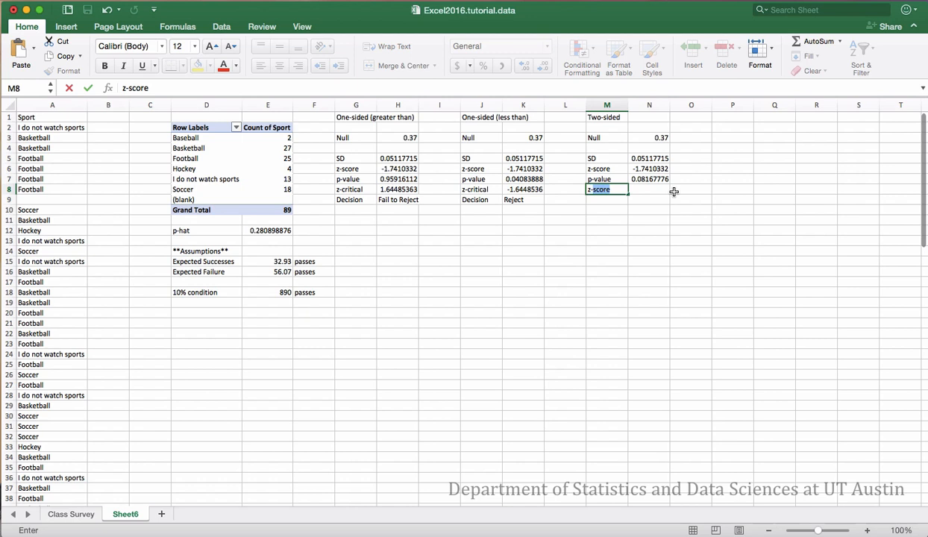
type("-")
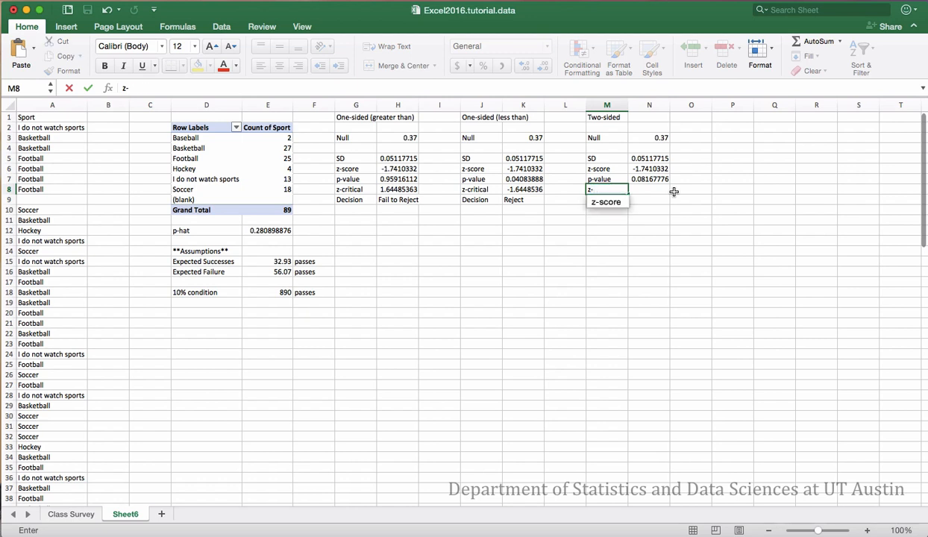
type("c")
type("rtical")
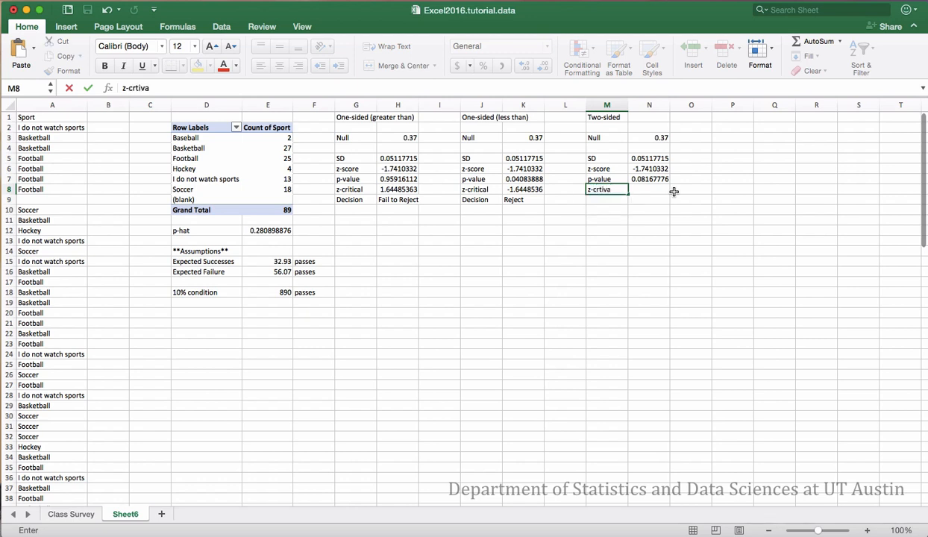
key("BackSpace")
key("BackSpace")
key("BackSpace")
type("ica")
key("BackSpace")
key("BackSpace")
key("BackSpace")
key("BackSpace")
key("BackSpace")
type("itical")
key("Tab")
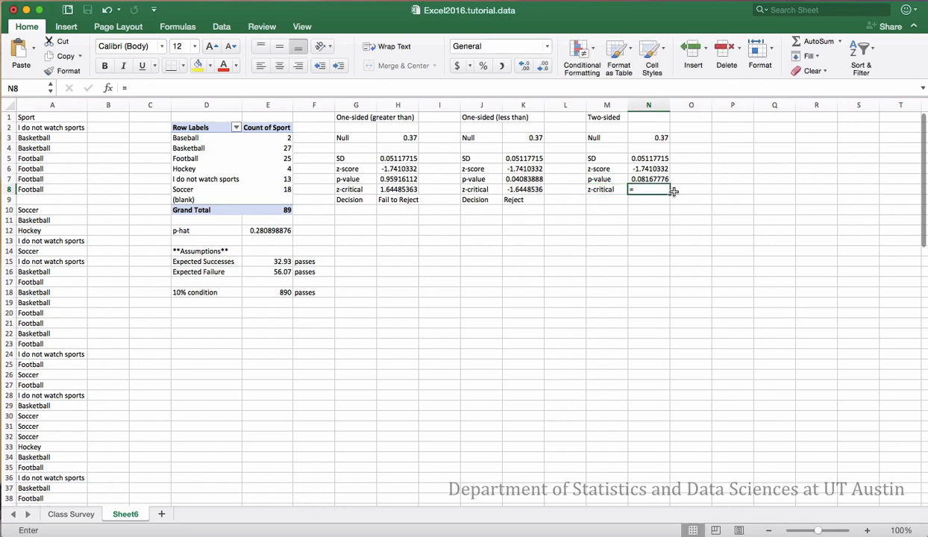
Calculate the lower critical value in N8 with =NORM.S.INV(0.025)
type("=")
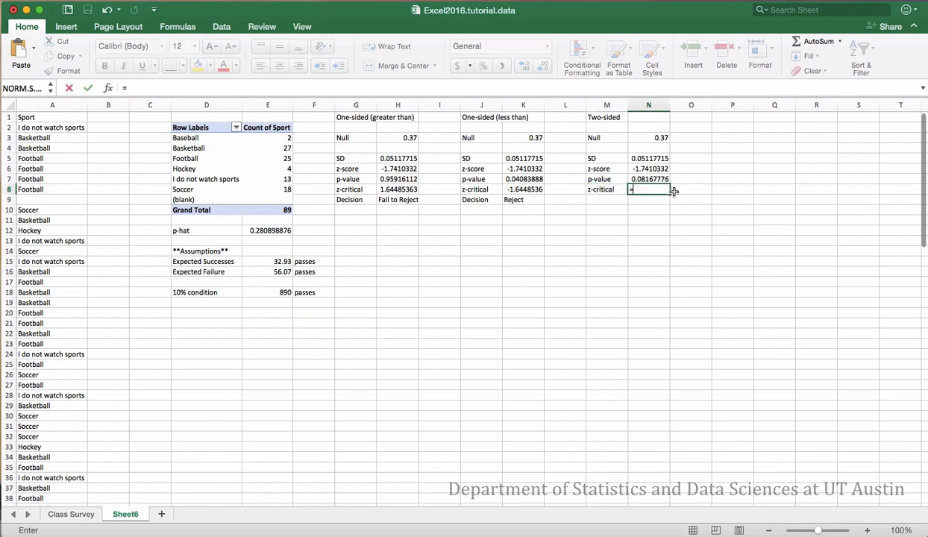
type("no")
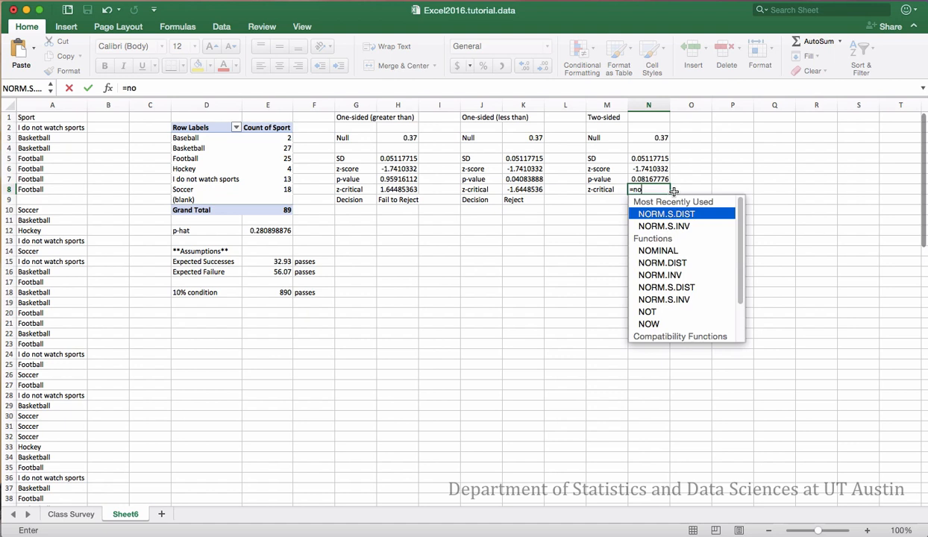
double_click(661, 226)
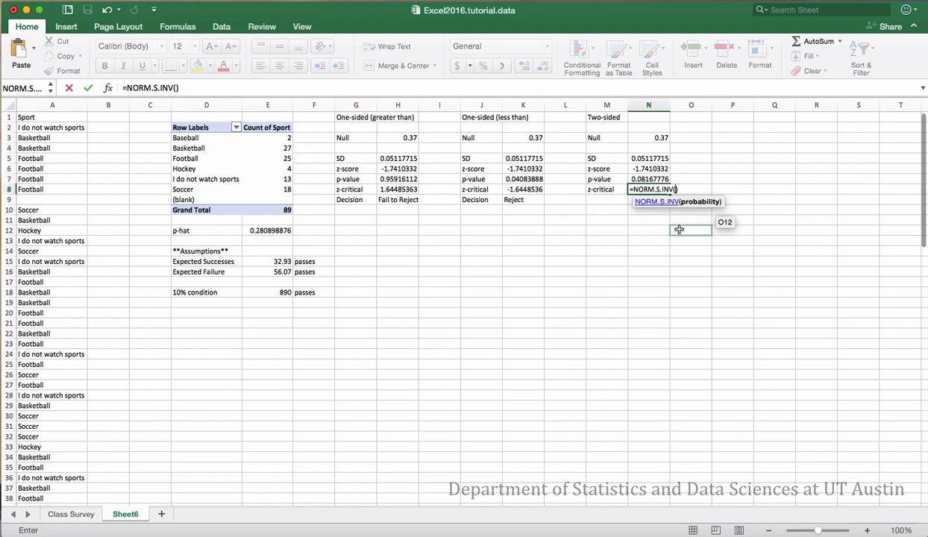
type(".025")
key("Return")
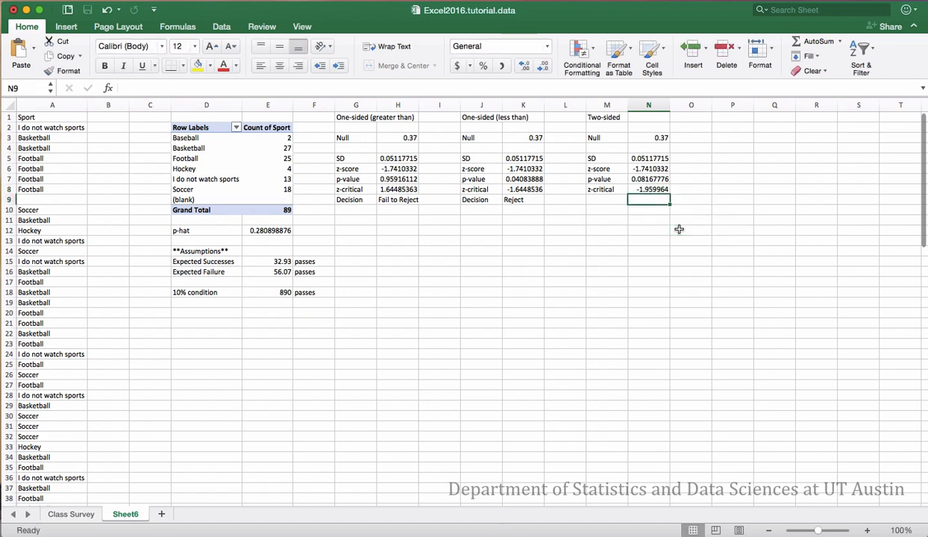
Calculate the upper critical value in O8, beside the lower one, with =NORM.S.INV(0.975)
key("Up")
key("Right")
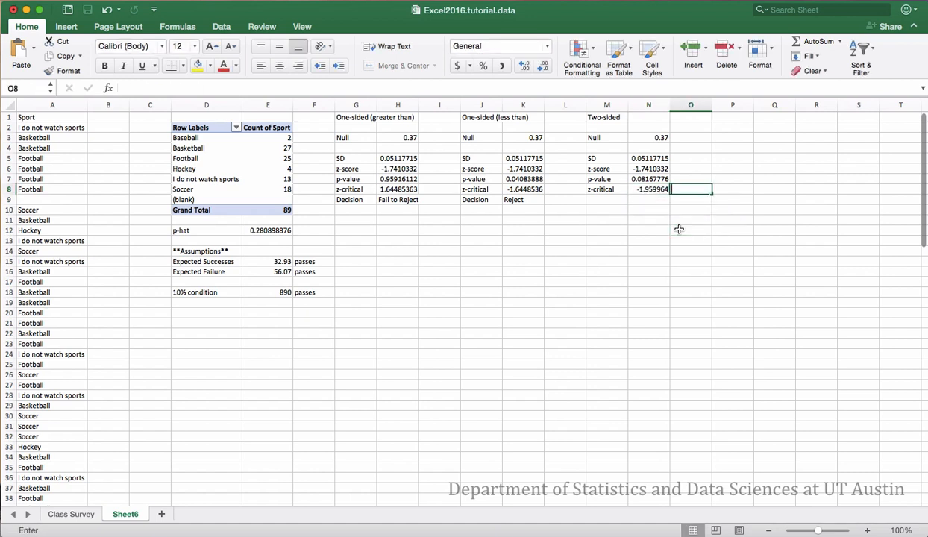
type("=")
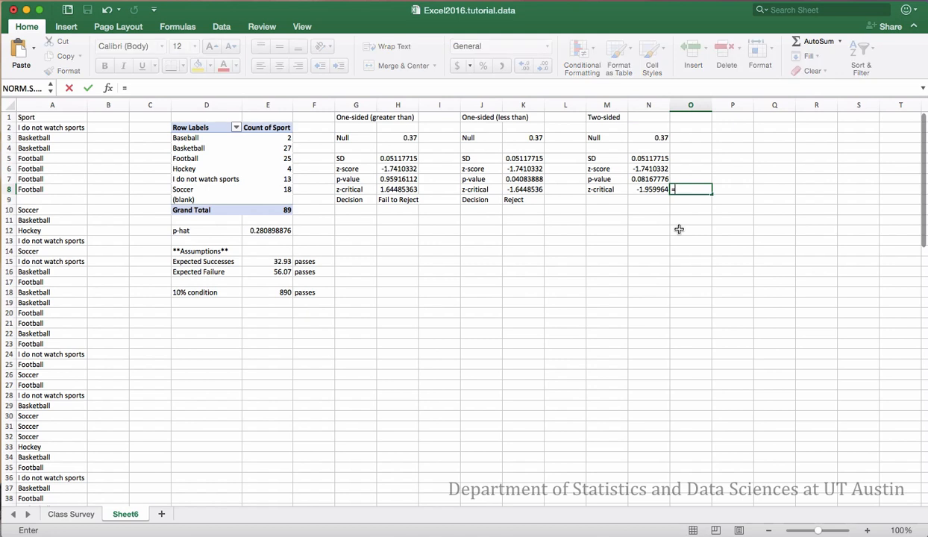
type("nor")
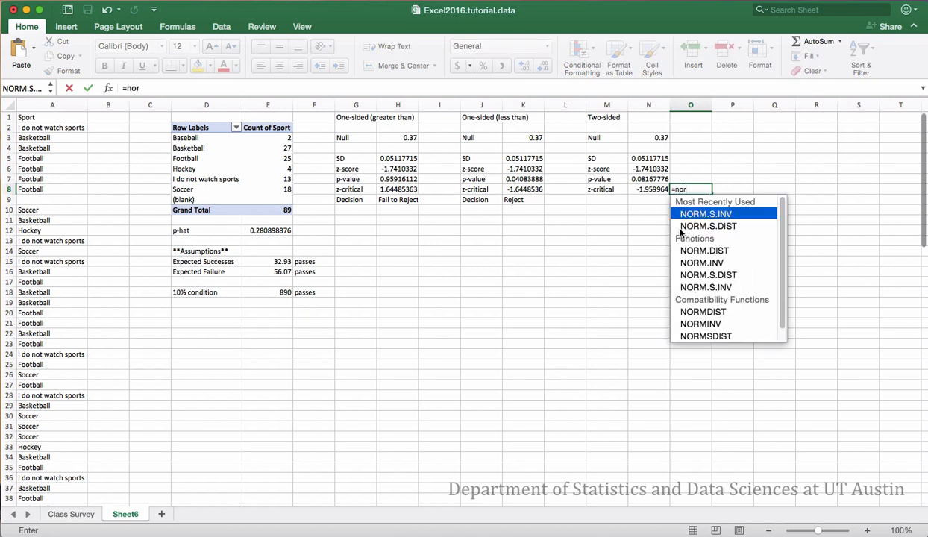
double_click(701, 216)
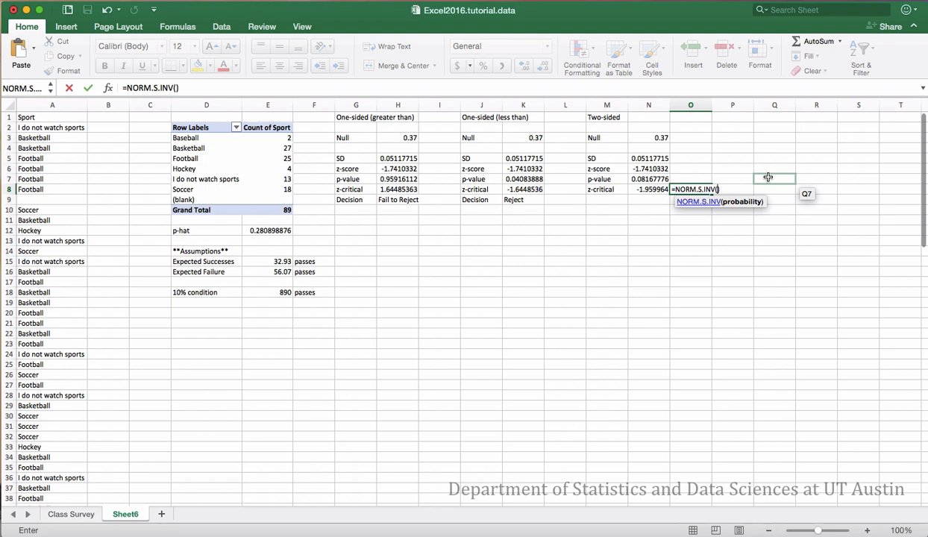
type("0/975")
key("BackSpace")
key("BackSpace")
key("BackSpace")
key("BackSpace")
type(".975")
key("Return")
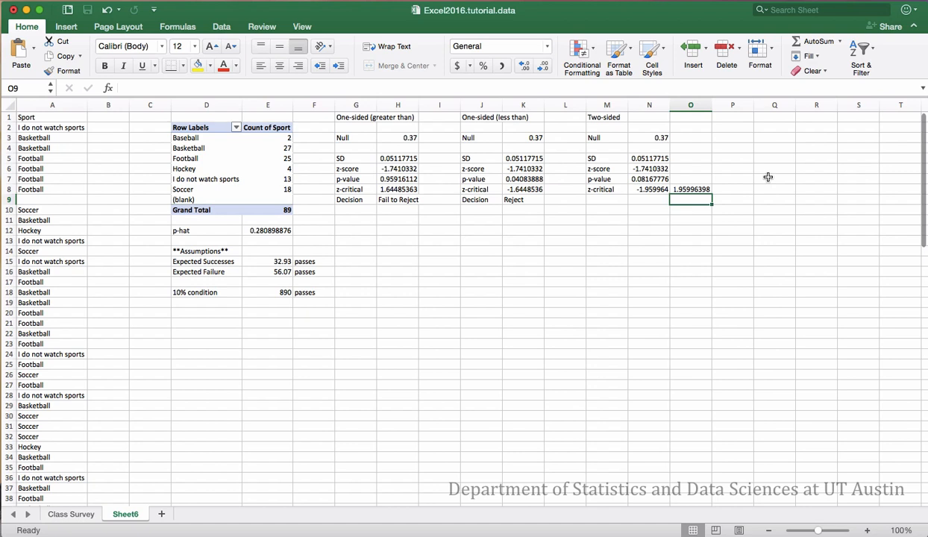
Compare the two-sided z-score in N6 with the critical values in N8 and O8, and review the p-value in N7
key("Left")
key("Up")
key("Up")
key("Up")
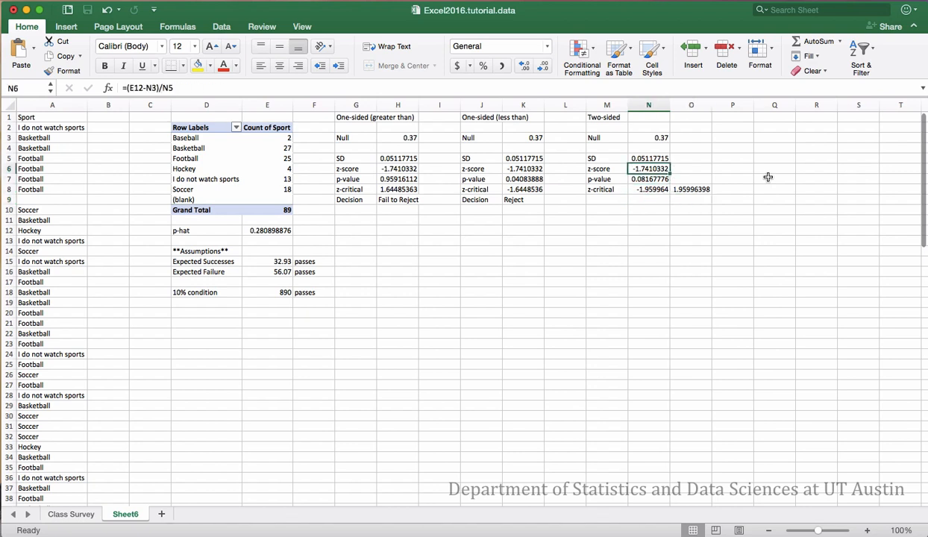
key("Down")
key("Down")
key("Right")
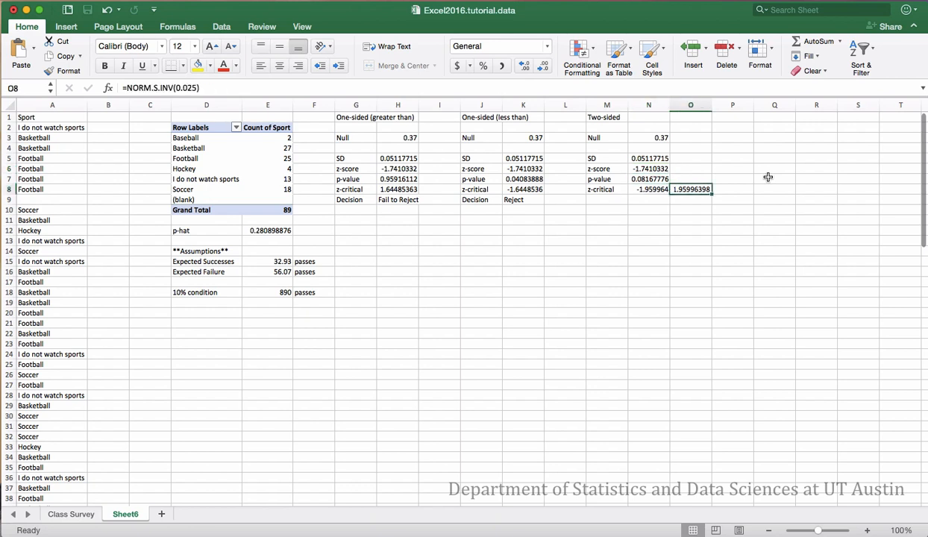
key("Left")
key("Up")
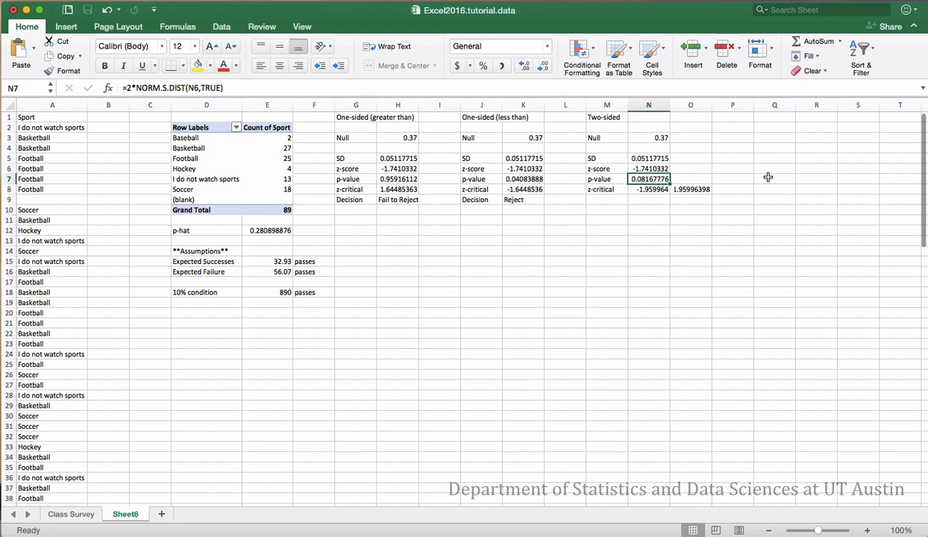
Label cell M9 "Decision" and enter the decision "Fail to Reject" in N9 for the two-sided test
key("Down")
key("Down")
key("Left")
type("De")
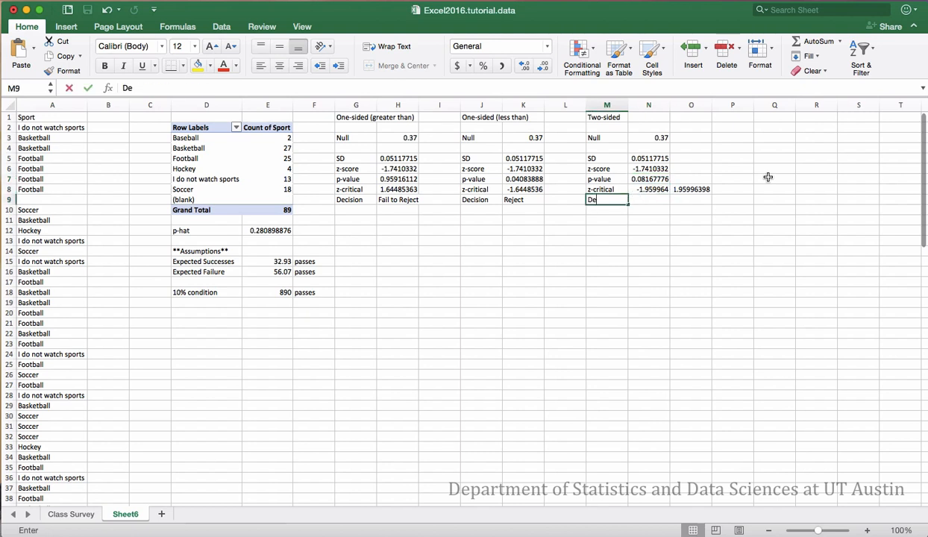
type("cision")
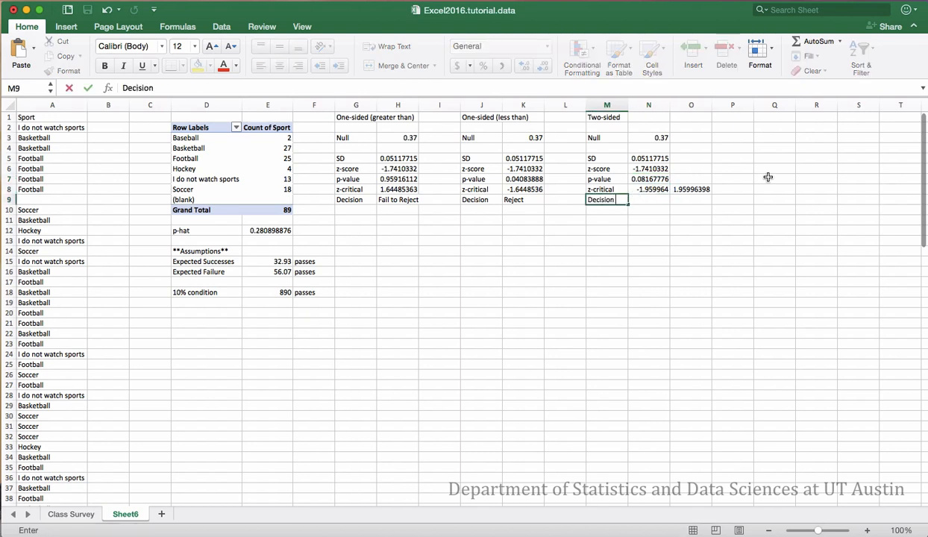
key("Tab")
type("Fail to")
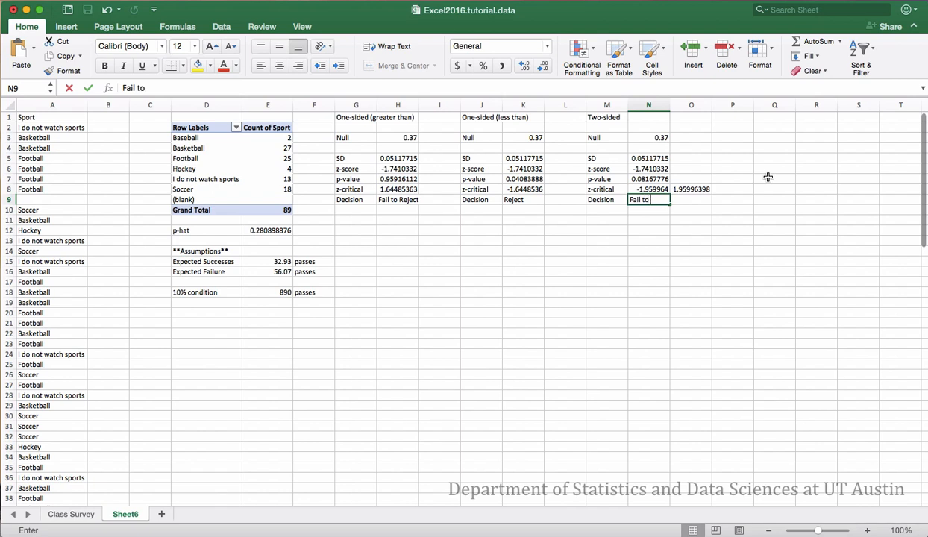
type(" Reject")
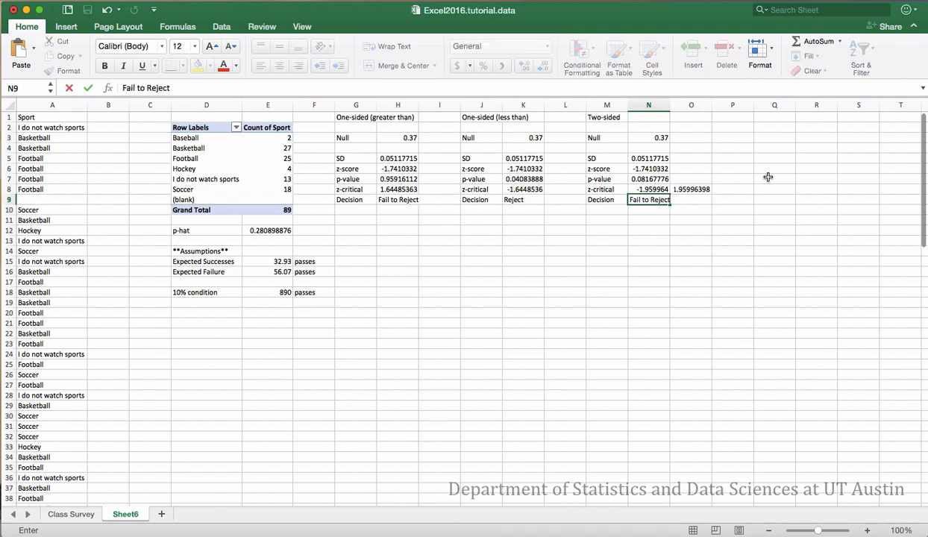
key("Return")
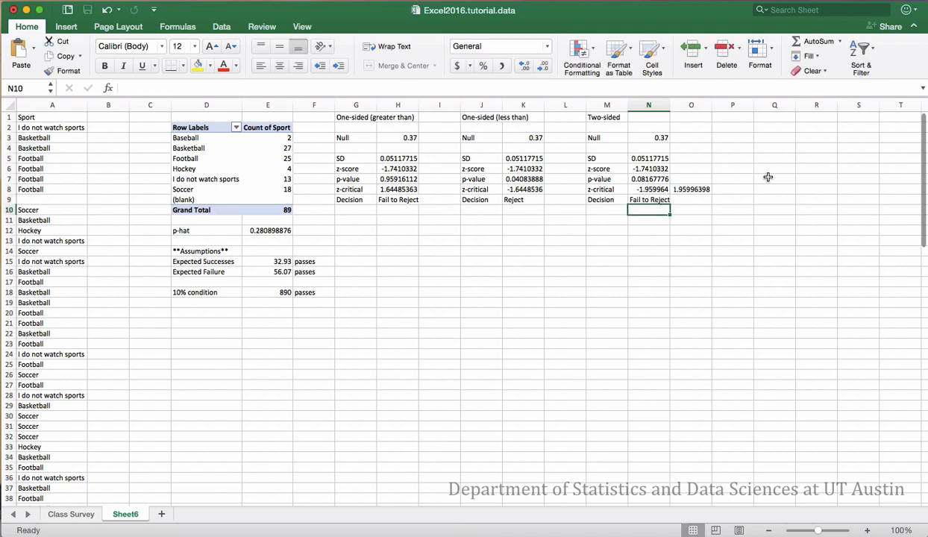